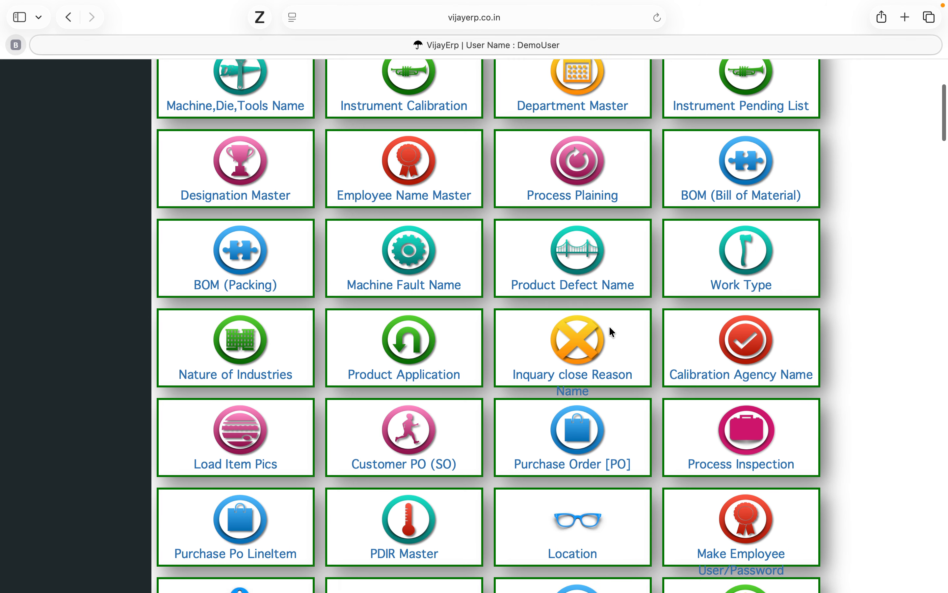
Add a Zone1 location named Store to the location master and return to the masters list
{"action": "scroll", "coordinate": [612, 332], "scroll_direction": "down", "scroll_amount": 2}
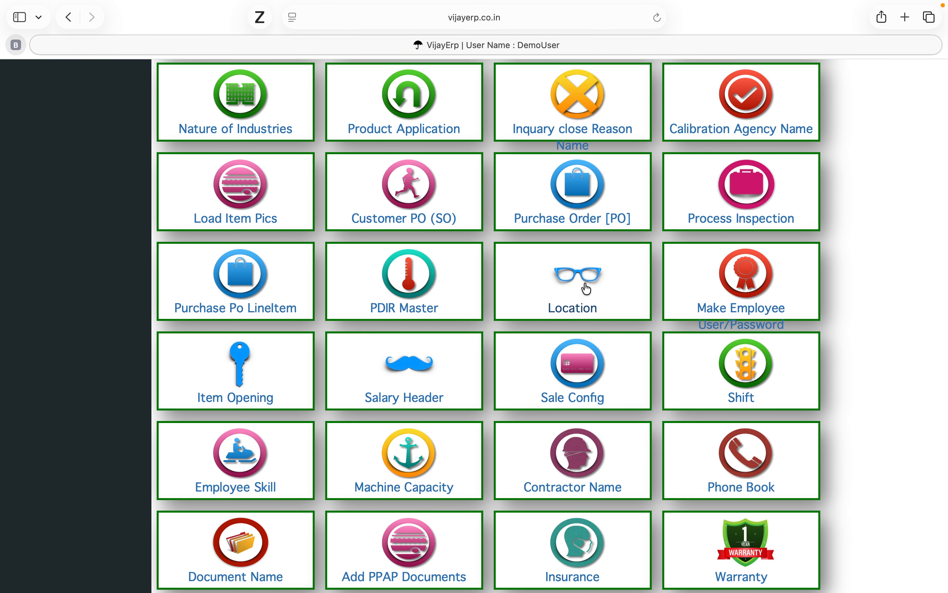
{"action": "left_click", "coordinate": [587, 289]}
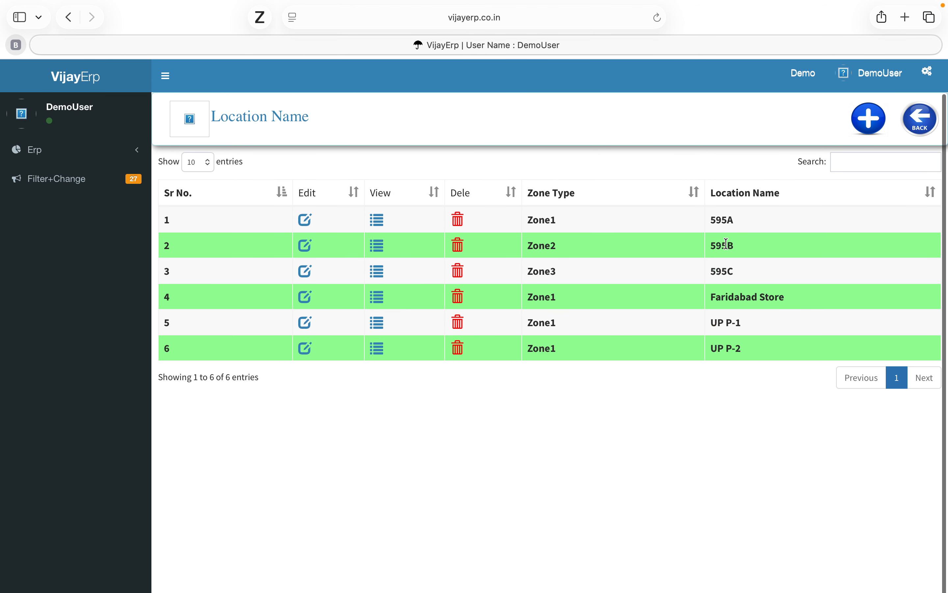
{"action": "left_click", "coordinate": [869, 119]}
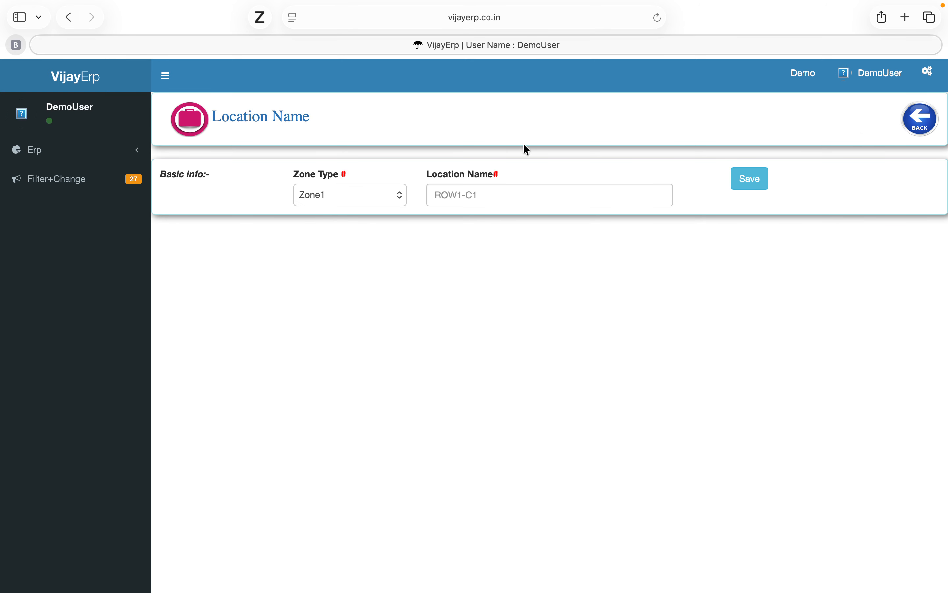
{"action": "left_click", "coordinate": [478, 194]}
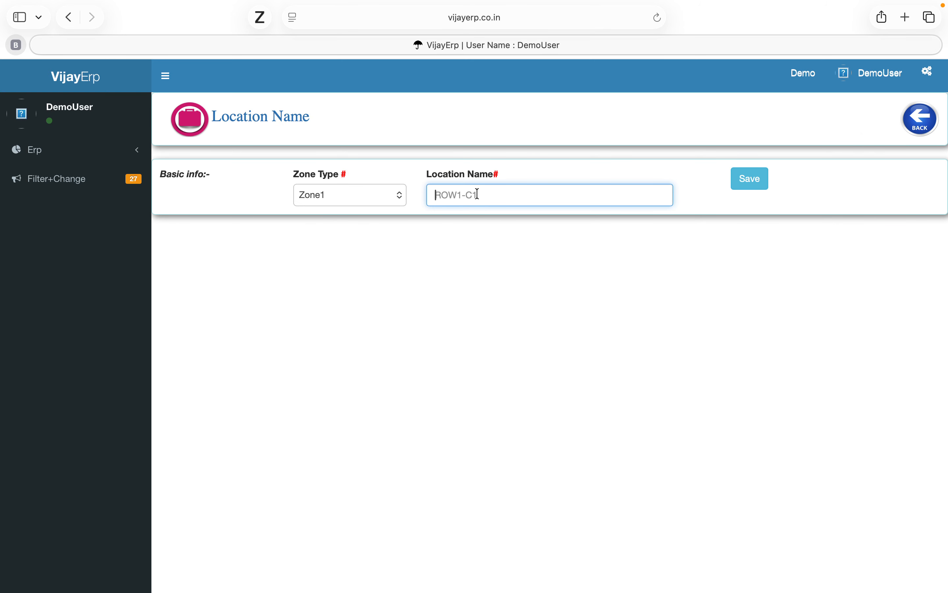
{"action": "type", "text": "Store"}
{"action": "left_click", "coordinate": [756, 182]}
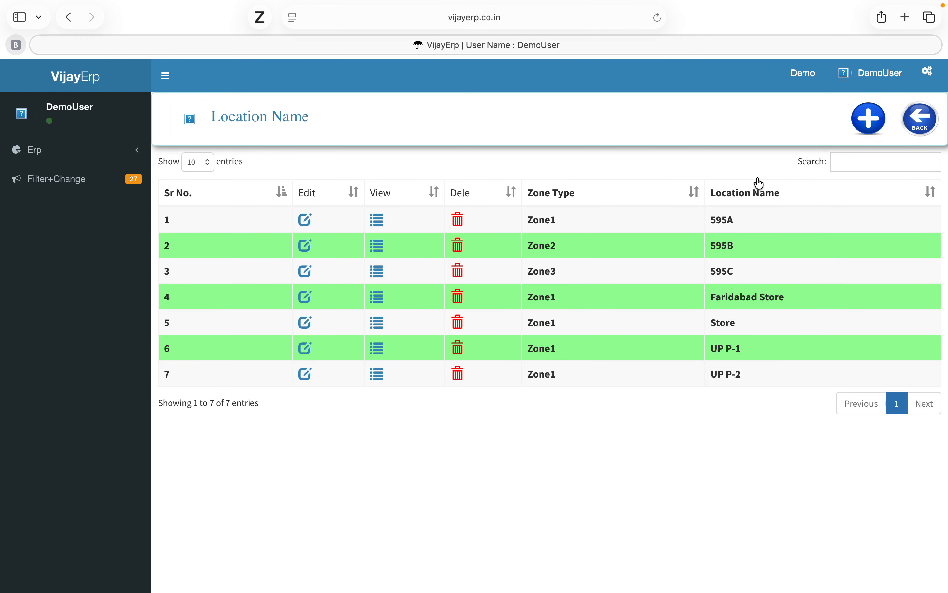
{"action": "double_click", "coordinate": [722, 323]}
{"action": "left_click", "coordinate": [921, 120]}
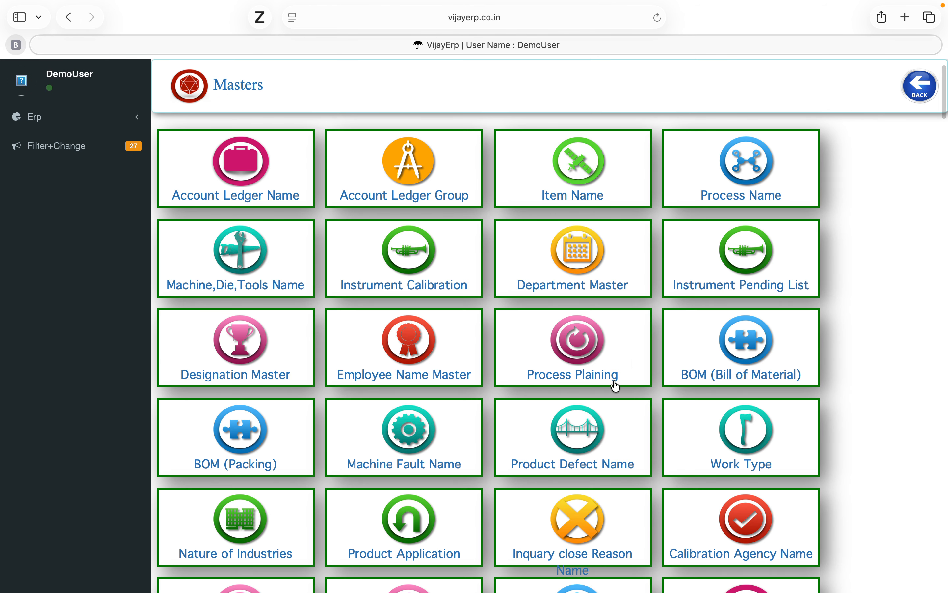
Open the opening balance entry form for the jacket item from the Item Opening master
{"action": "scroll", "coordinate": [614, 387], "scroll_direction": "down", "scroll_amount": 5}
{"action": "scroll", "coordinate": [616, 386], "scroll_direction": "down", "scroll_amount": 7}
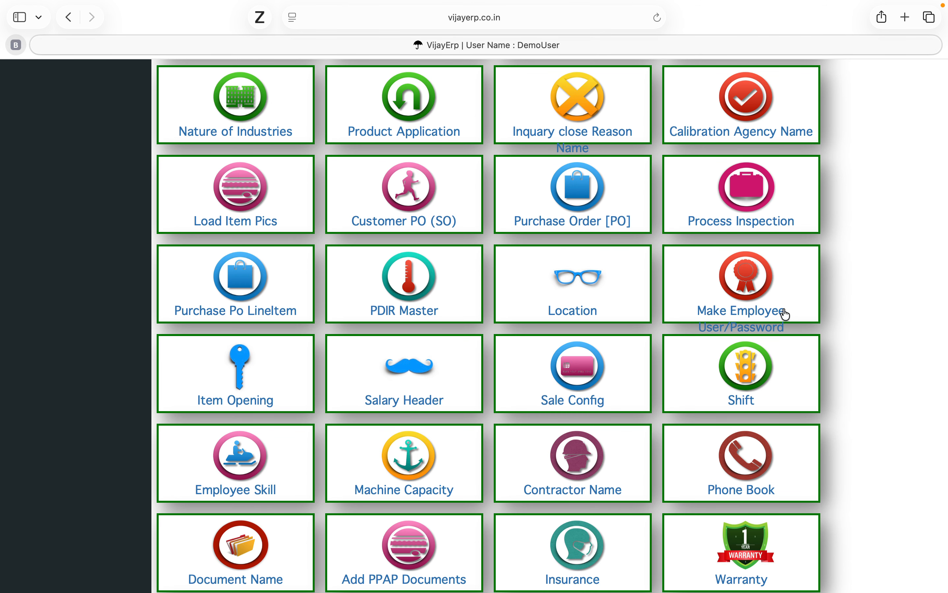
{"action": "scroll", "coordinate": [735, 323], "scroll_direction": "down", "scroll_amount": 2}
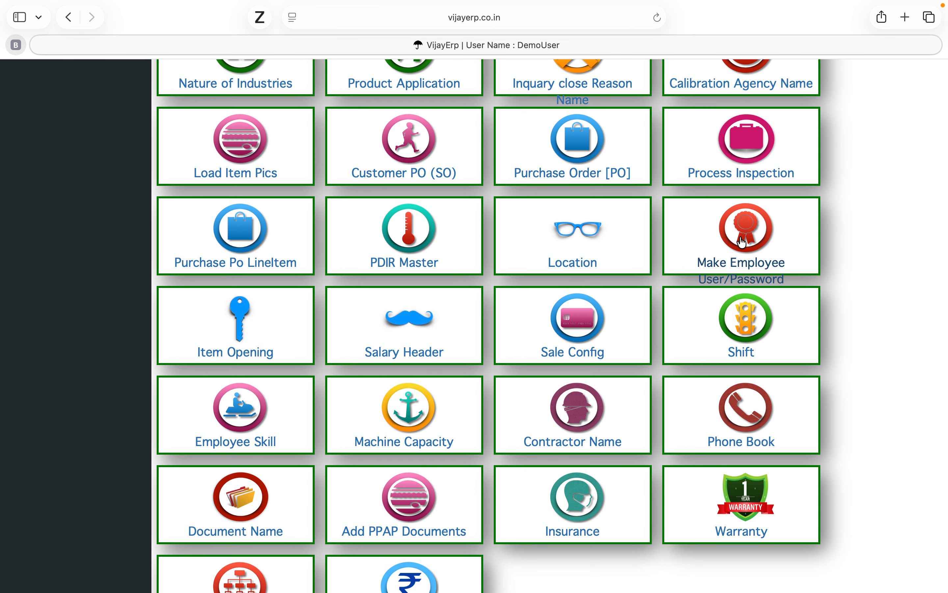
{"action": "scroll", "coordinate": [745, 245], "scroll_direction": "down", "scroll_amount": 3}
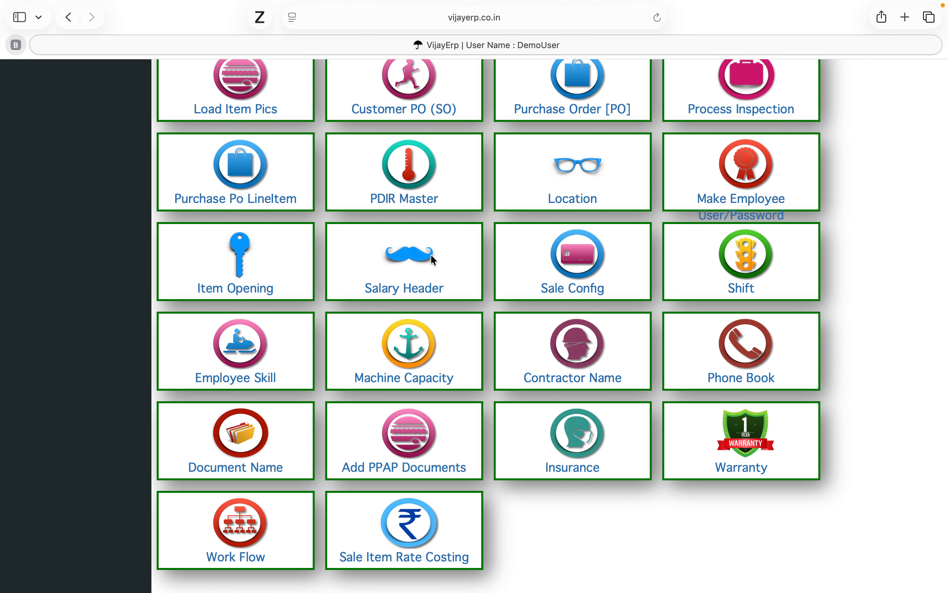
{"action": "left_click", "coordinate": [243, 259]}
{"action": "scroll", "coordinate": [276, 295], "scroll_direction": "up", "scroll_amount": 10}
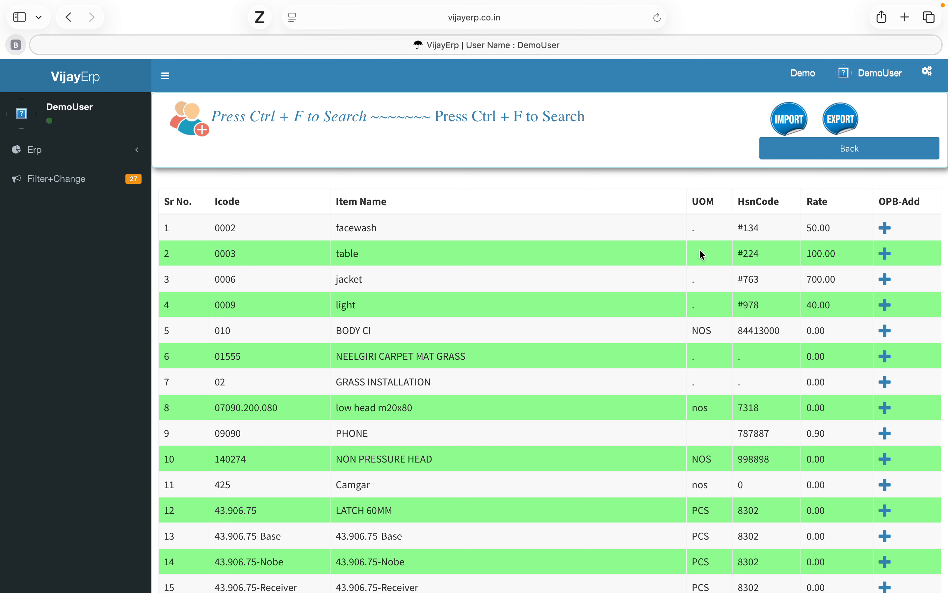
{"action": "left_click", "coordinate": [887, 281]}
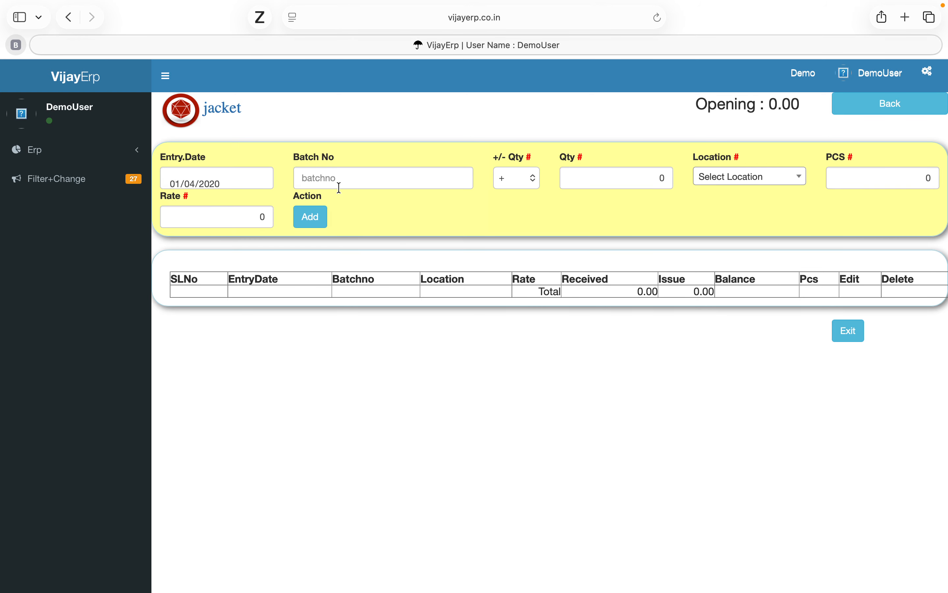
Add an opening stock entry for the jacket with batch number opt, quantity +80 and location Store, then return to the item list
{"action": "left_click", "coordinate": [332, 179]}
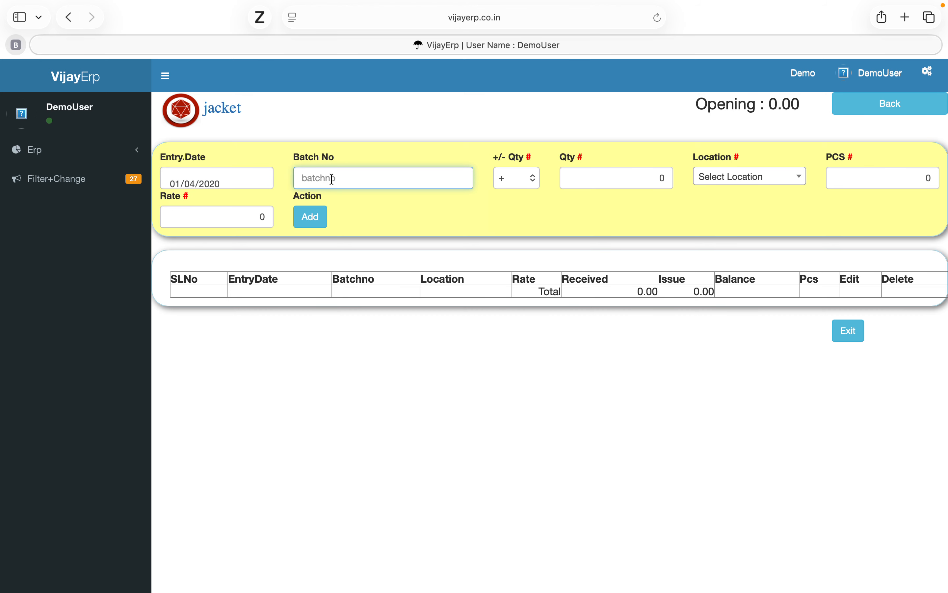
{"action": "type", "text": "opb"}
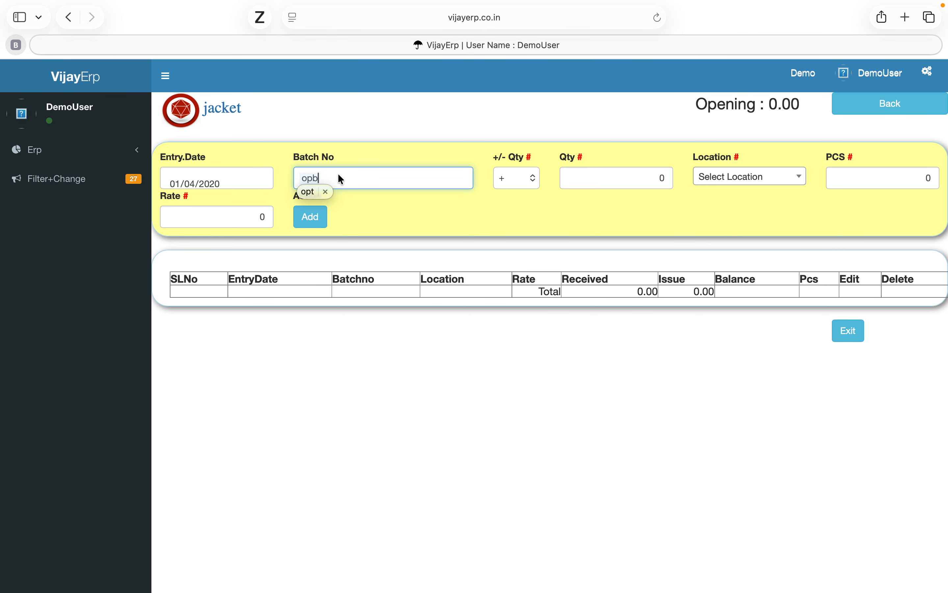
{"action": "left_click", "coordinate": [583, 181]}
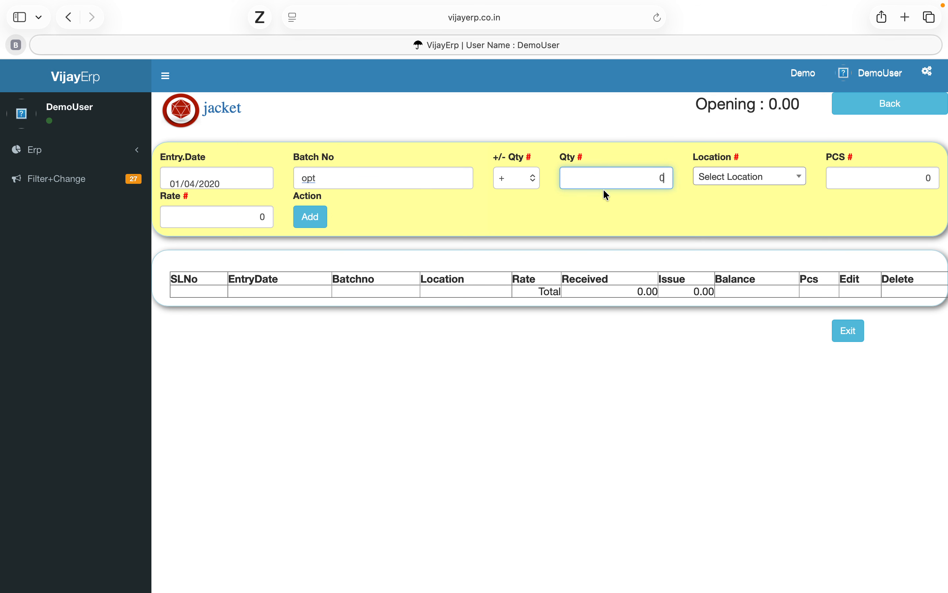
{"action": "type", "text": "80"}
{"action": "key", "text": "Tab"}
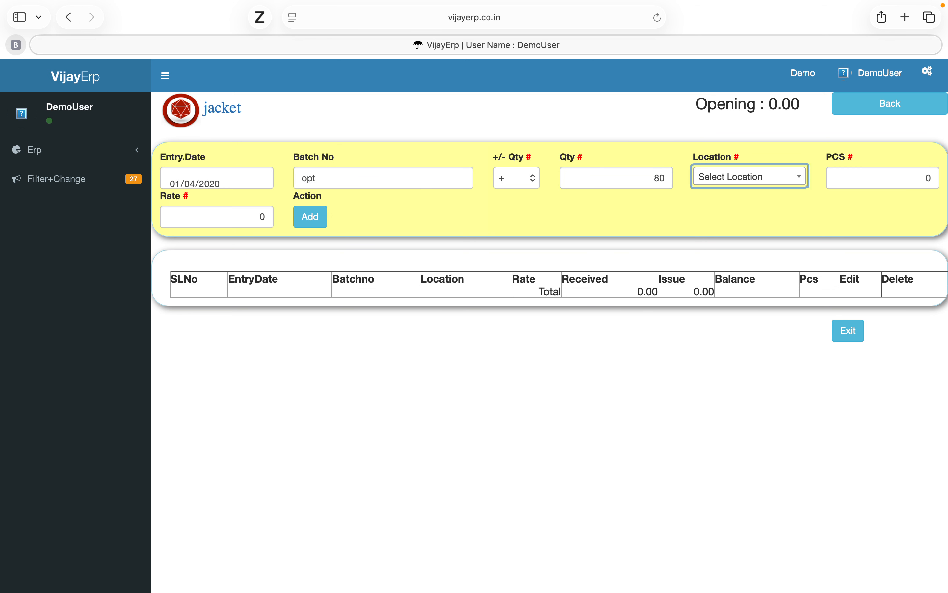
{"action": "left_click", "coordinate": [744, 177]}
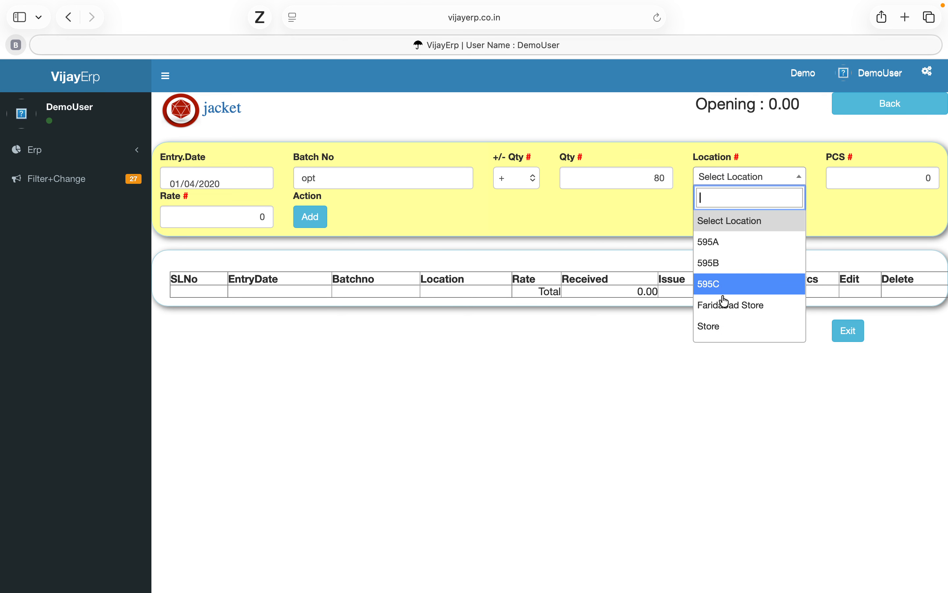
{"action": "left_click", "coordinate": [720, 329]}
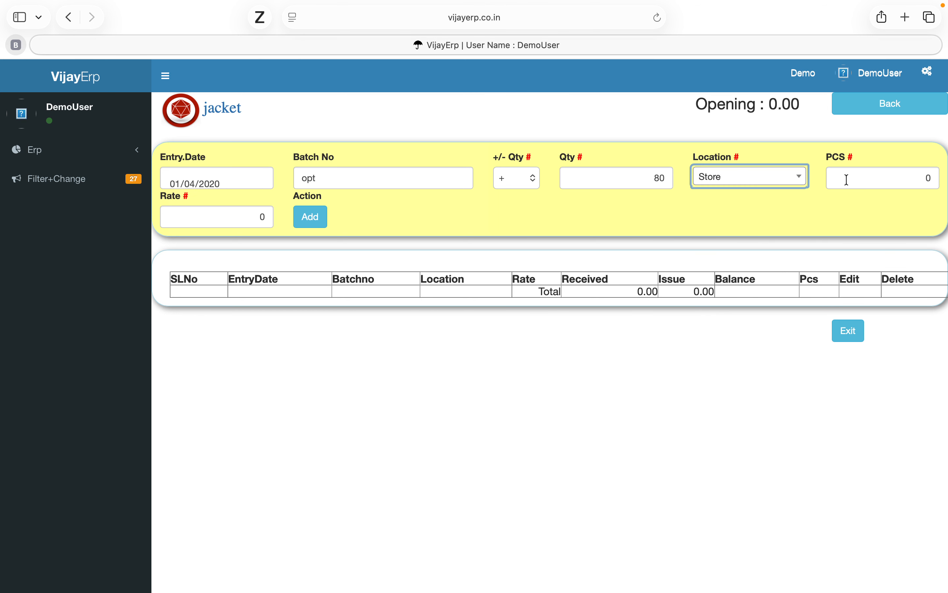
{"action": "left_click", "coordinate": [312, 221]}
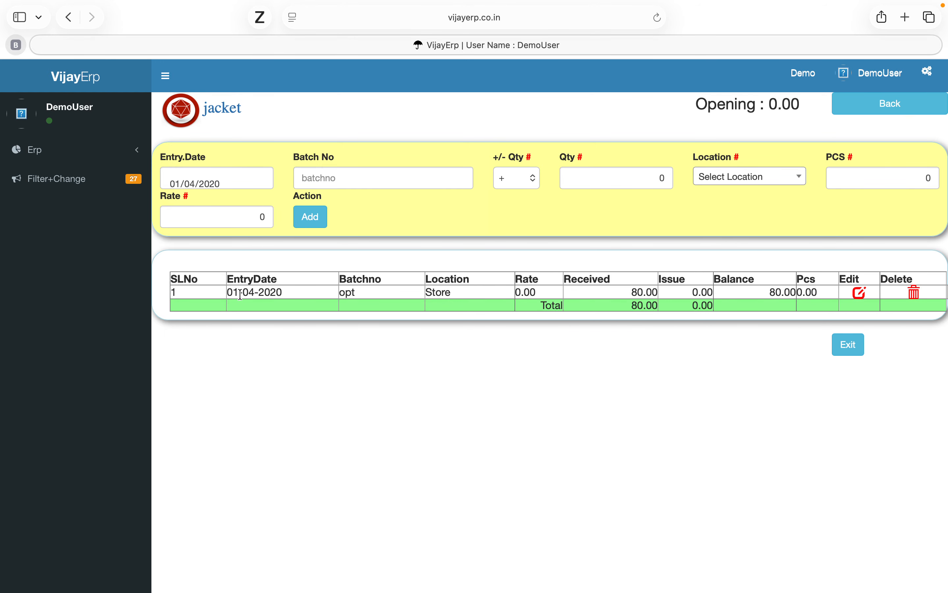
{"action": "left_click", "coordinate": [887, 104]}
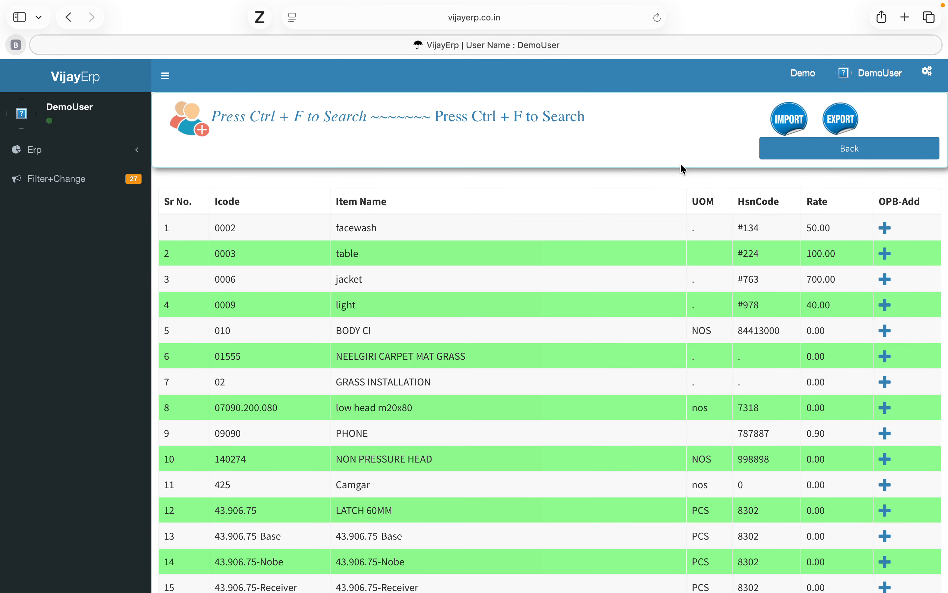
Leave the item opening list and open the Salary Header master
{"action": "left_click", "coordinate": [850, 149]}
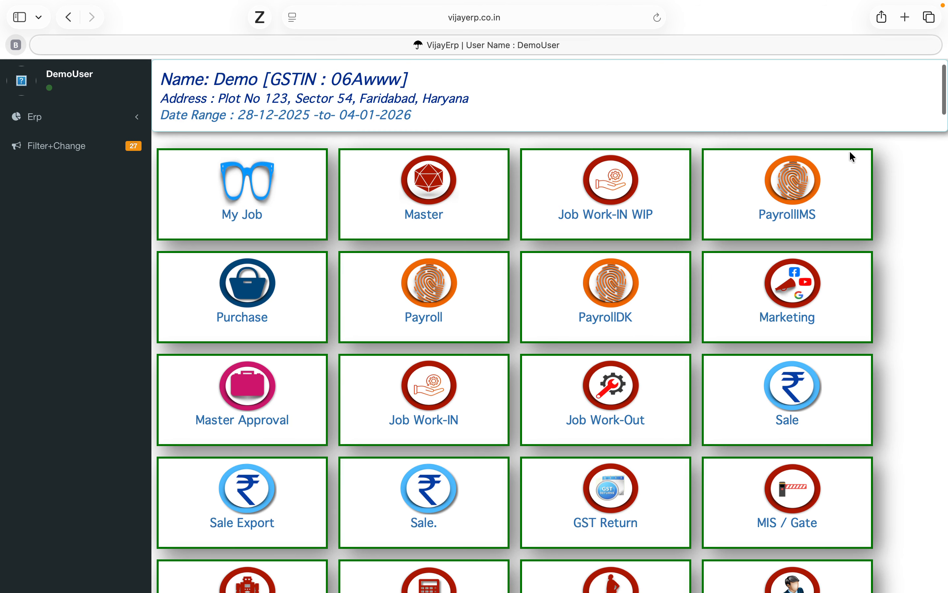
{"action": "scroll", "coordinate": [634, 333], "scroll_direction": "down", "scroll_amount": 5}
{"action": "scroll", "coordinate": [635, 334], "scroll_direction": "down", "scroll_amount": 3}
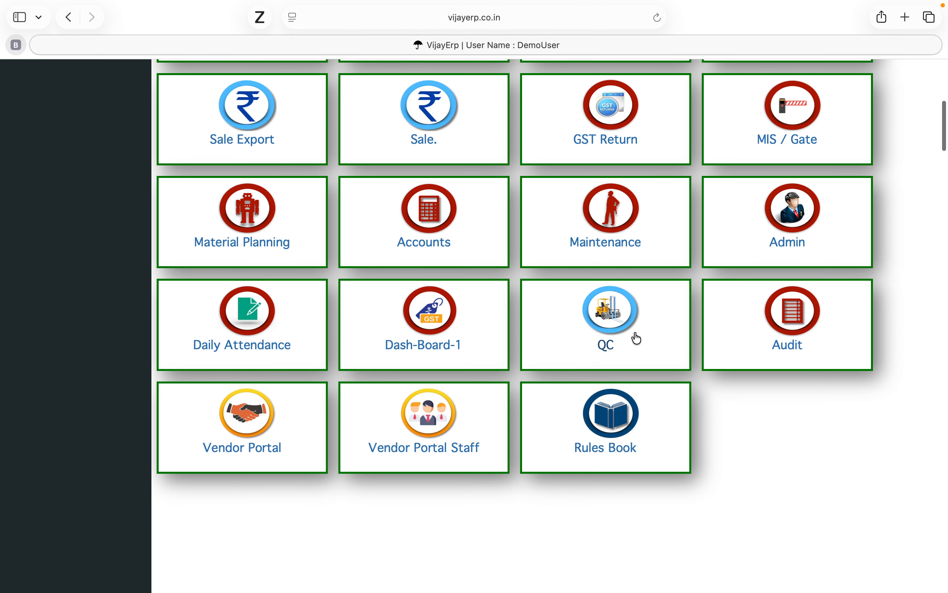
{"action": "scroll", "coordinate": [637, 337], "scroll_direction": "up", "scroll_amount": 10}
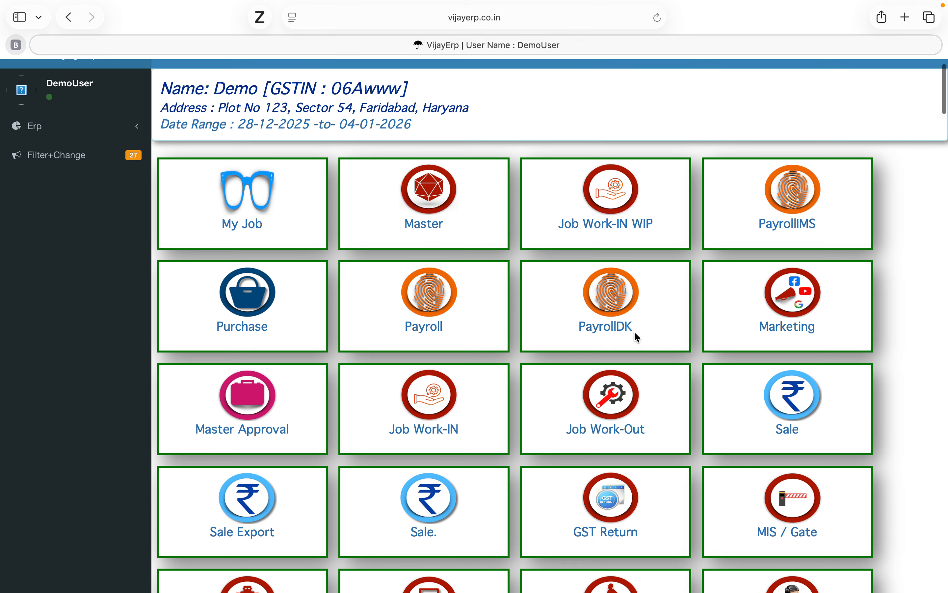
{"action": "scroll", "coordinate": [634, 332], "scroll_direction": "down", "scroll_amount": 3}
{"action": "left_click", "coordinate": [428, 95]}
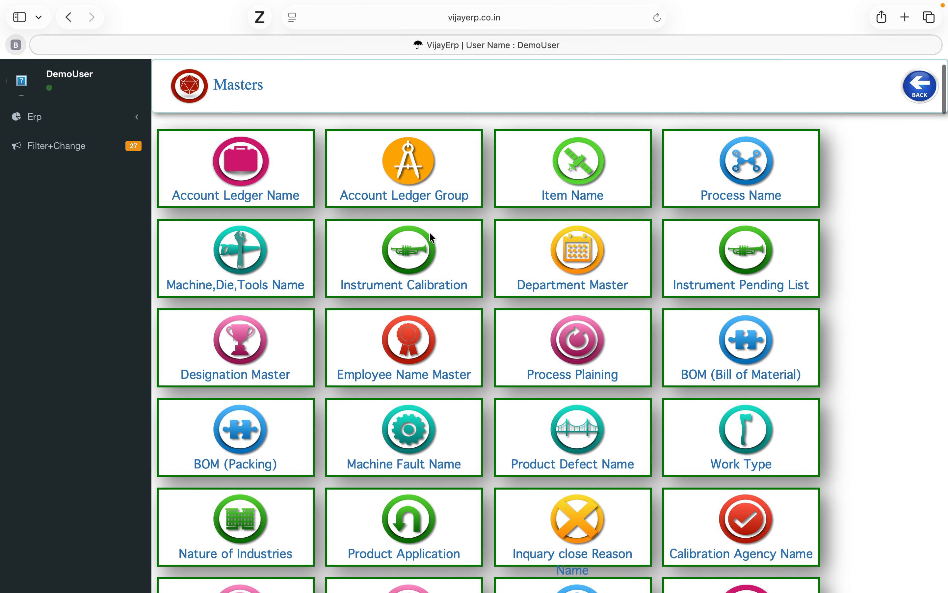
{"action": "scroll", "coordinate": [427, 251], "scroll_direction": "down", "scroll_amount": 10}
{"action": "scroll", "coordinate": [426, 256], "scroll_direction": "down", "scroll_amount": 5}
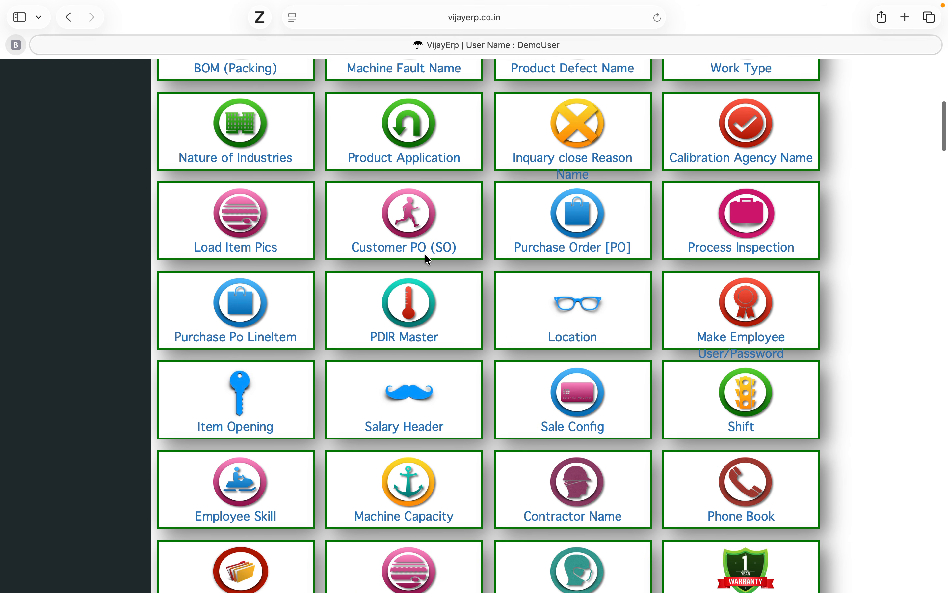
{"action": "scroll", "coordinate": [426, 255], "scroll_direction": "down", "scroll_amount": 1}
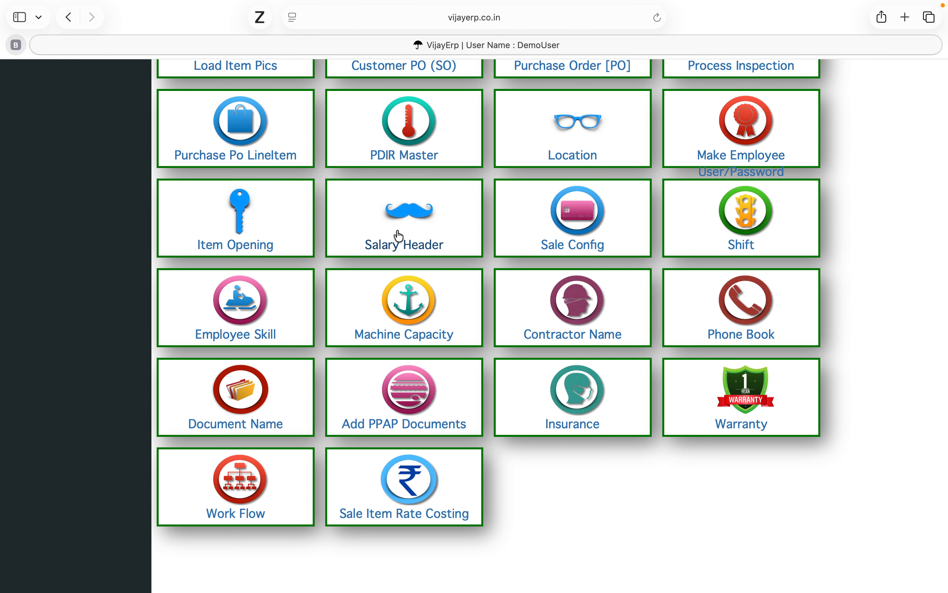
{"action": "left_click", "coordinate": [409, 215]}
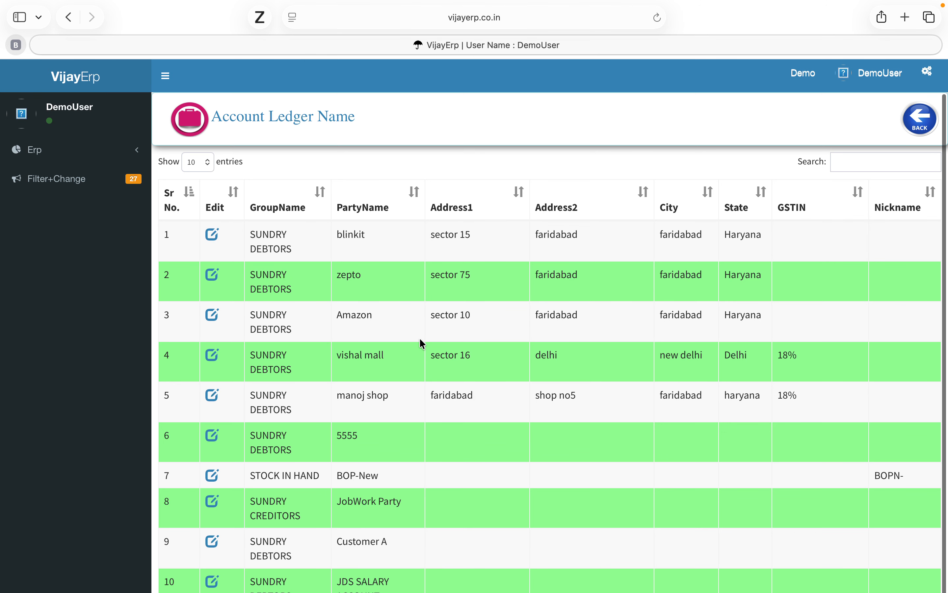
Open the salary header record of Customer A for editing
{"action": "scroll", "coordinate": [422, 344], "scroll_direction": "down", "scroll_amount": 2}
{"action": "scroll", "coordinate": [422, 344], "scroll_direction": "down", "scroll_amount": 5}
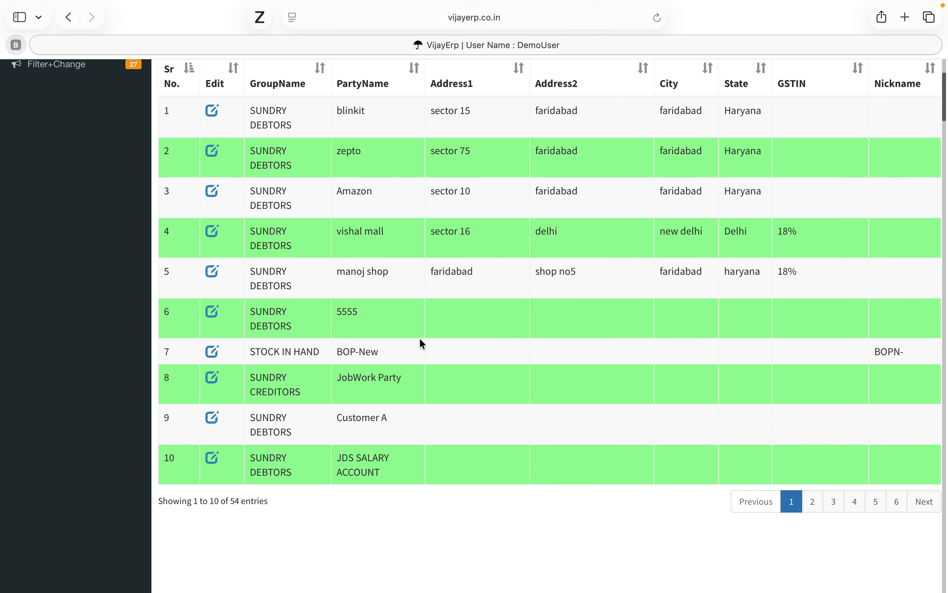
{"action": "left_click", "coordinate": [212, 416]}
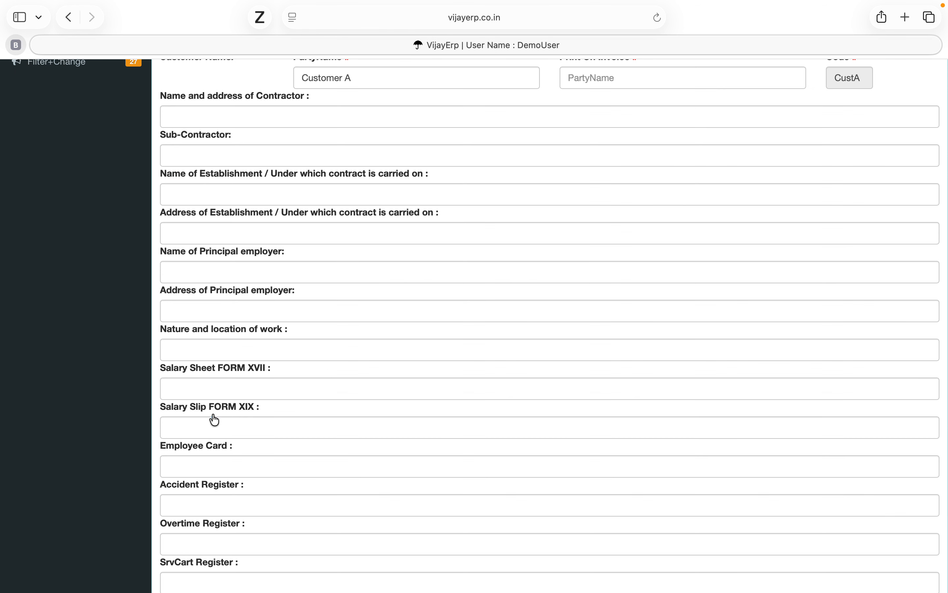
{"action": "scroll", "coordinate": [339, 369], "scroll_direction": "up", "scroll_amount": 3}
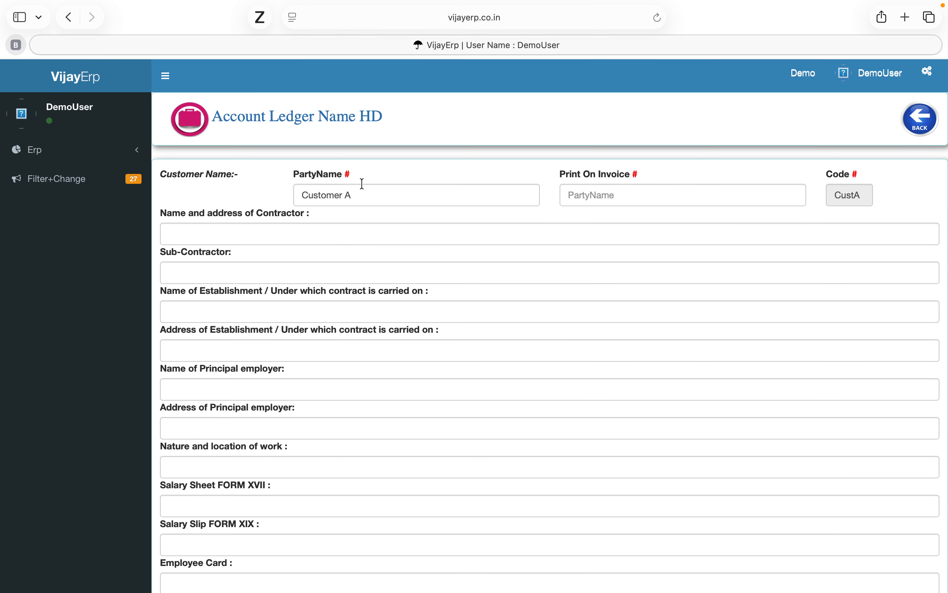
Examine the salary header form's fields, from party name and contractor details to the salary sheet, salary slip and register headings
{"action": "left_click_drag", "start_coordinate": [372, 192], "coordinate": [279, 193]}
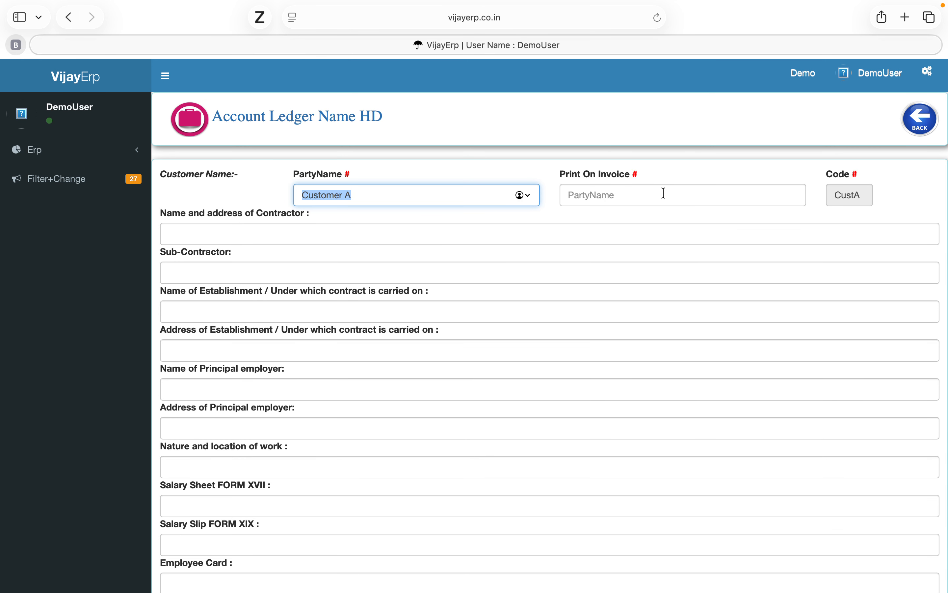
{"action": "left_click", "coordinate": [614, 188]}
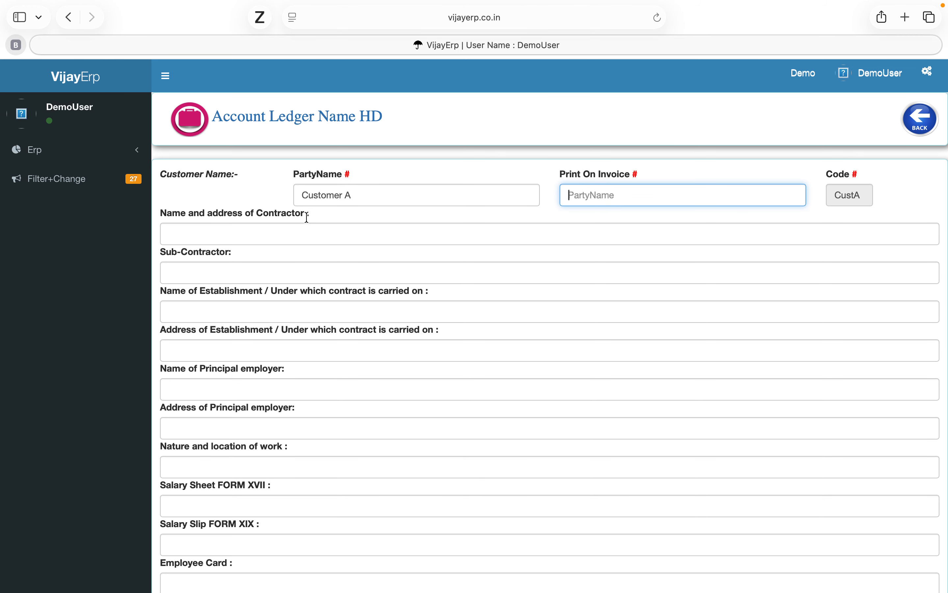
{"action": "left_click", "coordinate": [292, 214]}
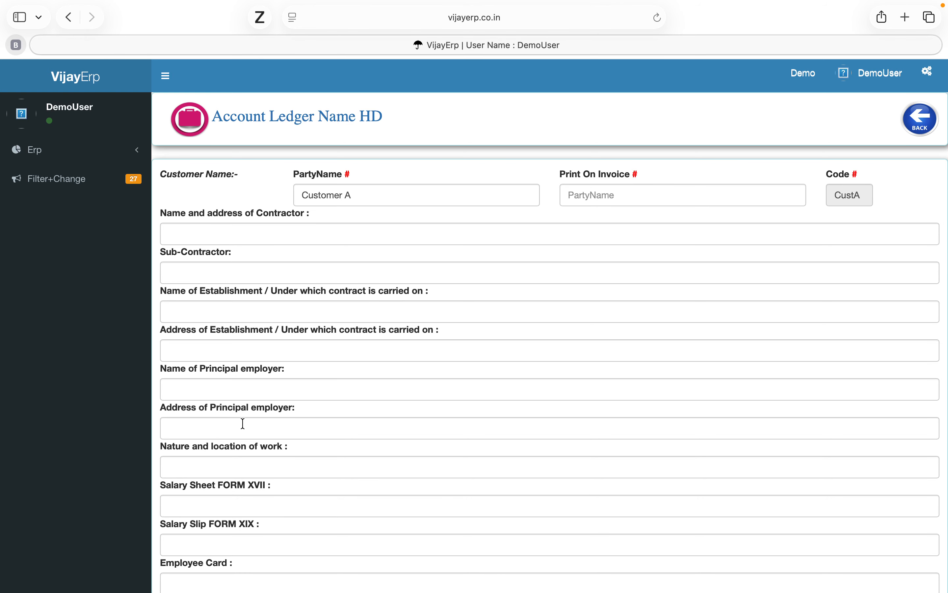
{"action": "scroll", "coordinate": [243, 423], "scroll_direction": "down", "scroll_amount": 2}
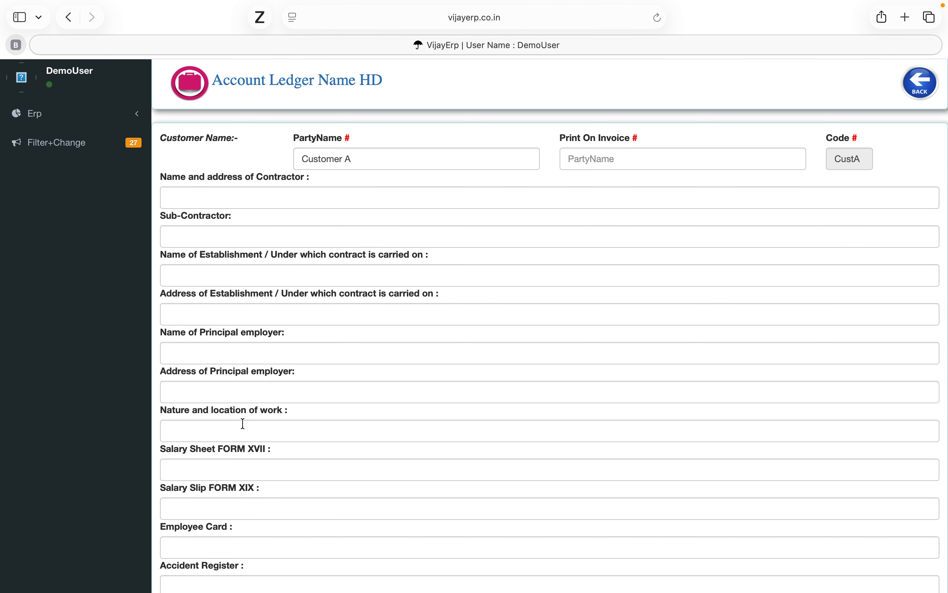
{"action": "scroll", "coordinate": [243, 424], "scroll_direction": "down", "scroll_amount": 3}
{"action": "scroll", "coordinate": [243, 423], "scroll_direction": "down", "scroll_amount": 5}
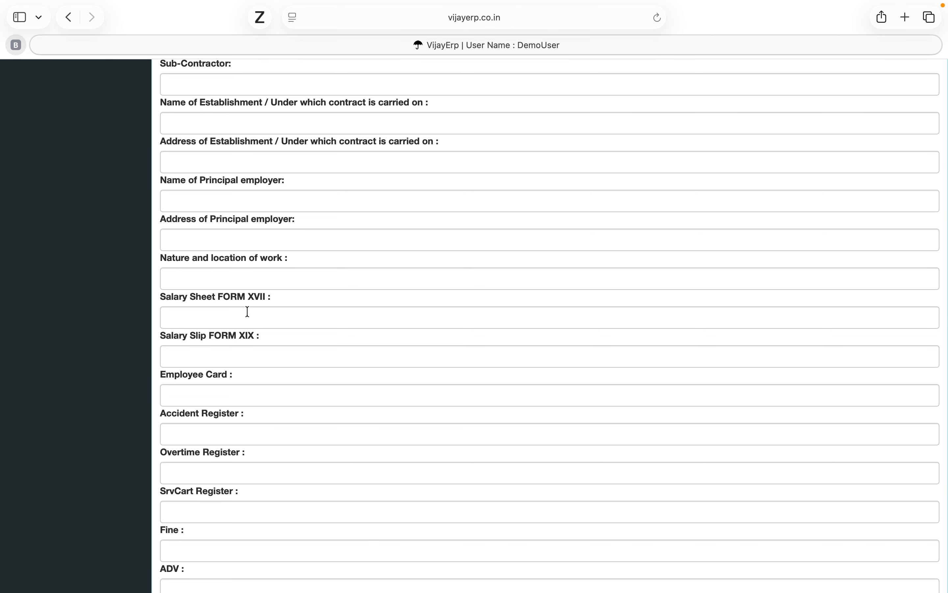
{"action": "scroll", "coordinate": [248, 311], "scroll_direction": "up", "scroll_amount": 5}
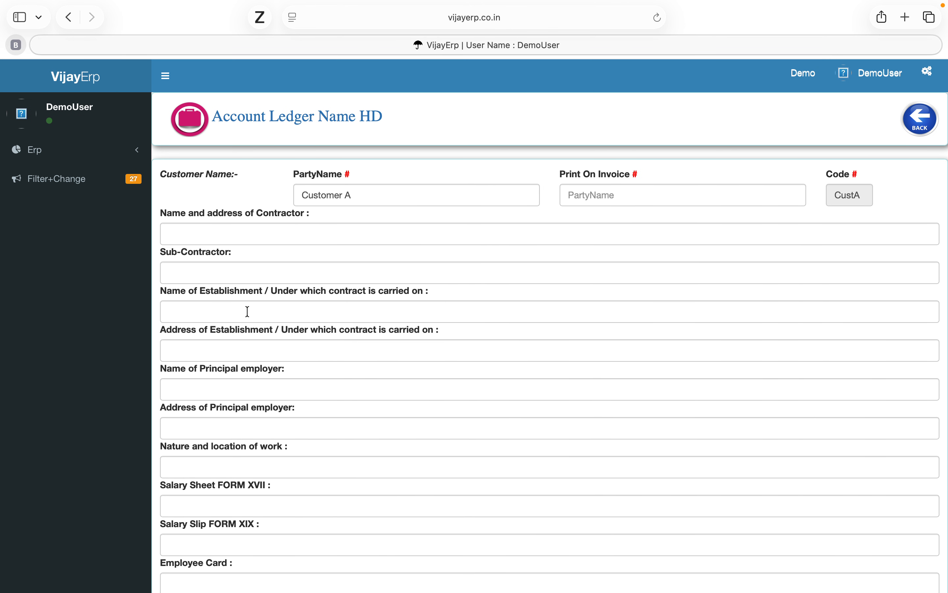
Look over the salary header form's establishment, employer and register fields once more, and return to the Masters page
{"action": "scroll", "coordinate": [248, 312], "scroll_direction": "down", "scroll_amount": 5}
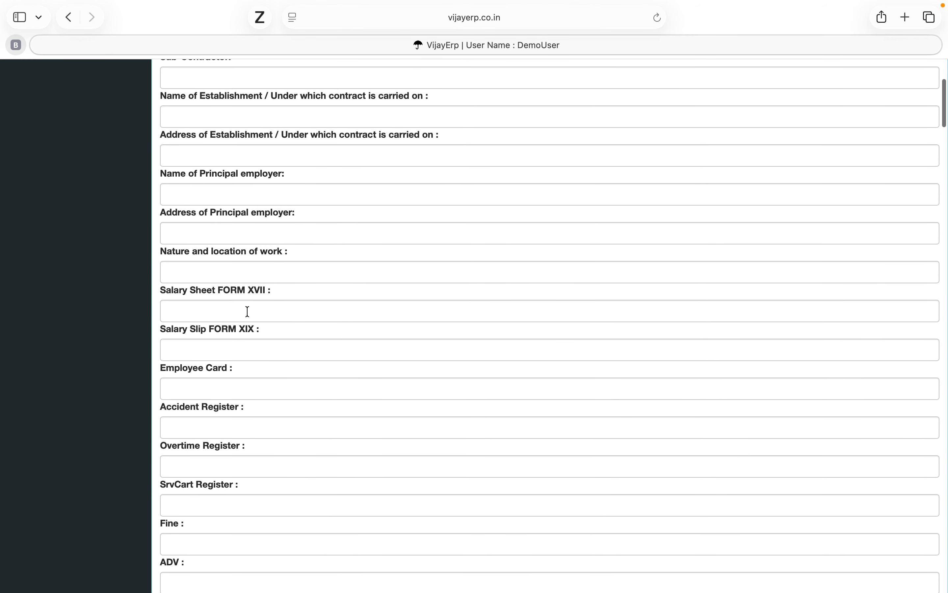
{"action": "scroll", "coordinate": [249, 314], "scroll_direction": "up", "scroll_amount": 1}
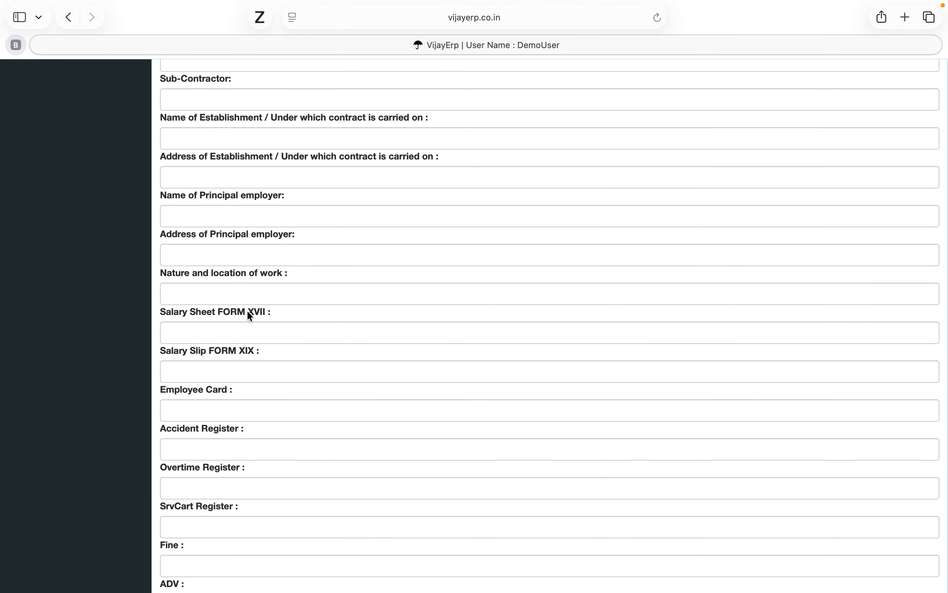
{"action": "scroll", "coordinate": [247, 311], "scroll_direction": "up", "scroll_amount": 5}
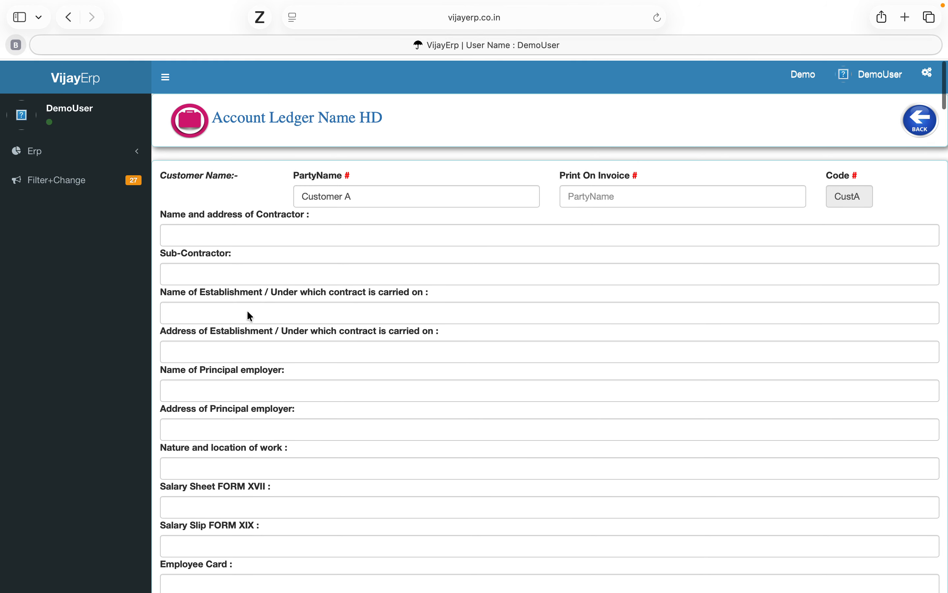
{"action": "left_click", "coordinate": [920, 123]}
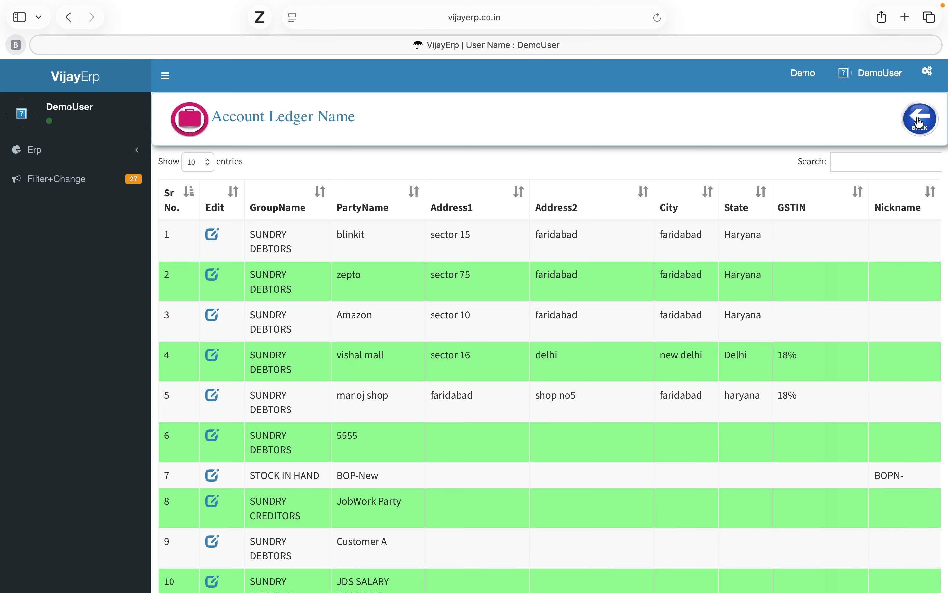
{"action": "left_click", "coordinate": [921, 122]}
Open the Sale Config master and bring up the tax setup of the Sale Central 18% entry
{"action": "scroll", "coordinate": [603, 275], "scroll_direction": "down", "scroll_amount": 7}
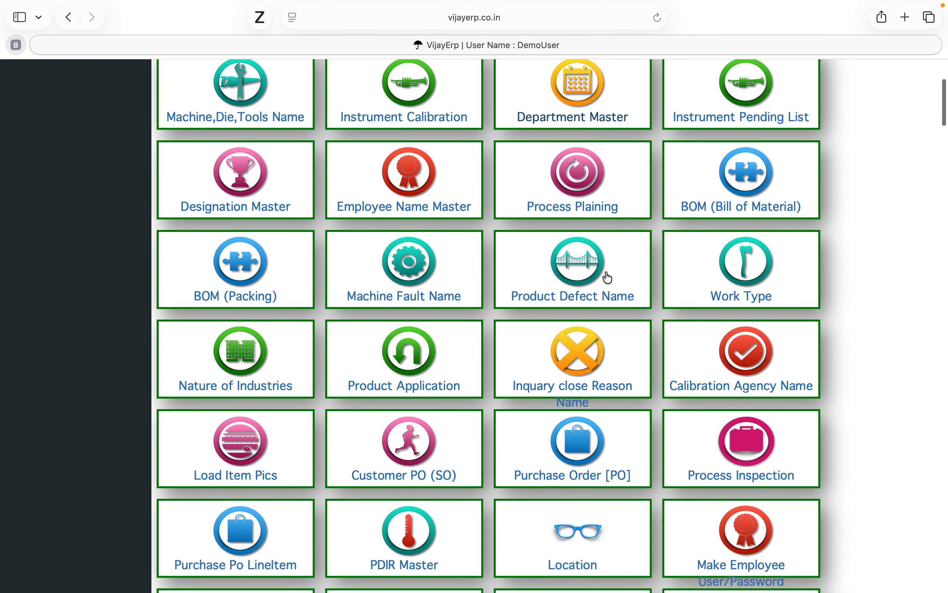
{"action": "scroll", "coordinate": [608, 277], "scroll_direction": "down", "scroll_amount": 4}
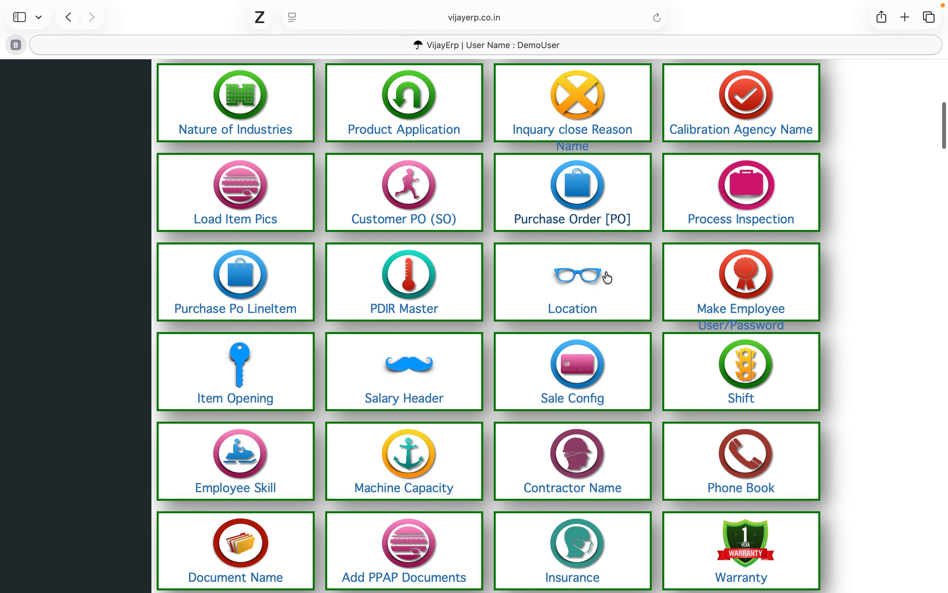
{"action": "scroll", "coordinate": [609, 277], "scroll_direction": "down", "scroll_amount": 3}
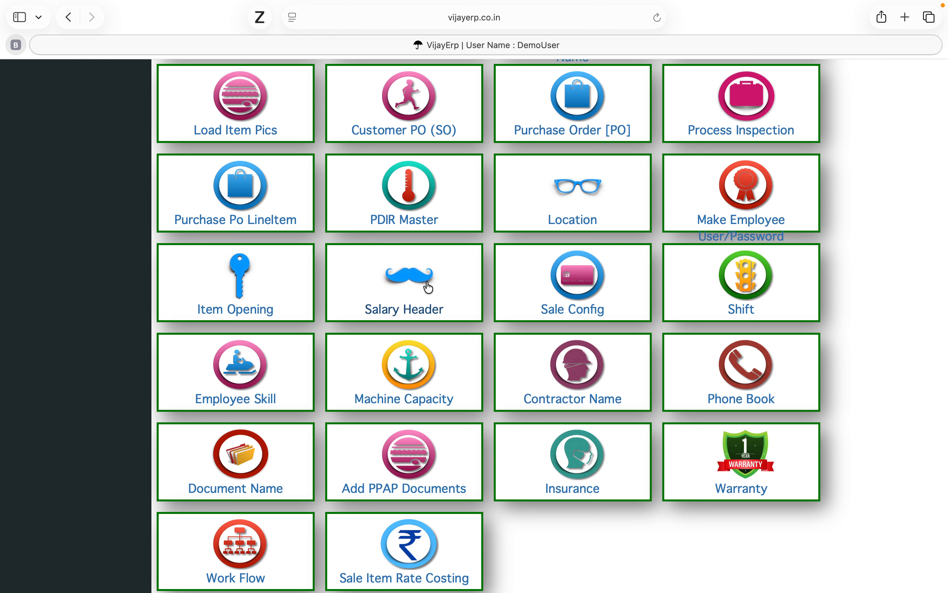
{"action": "scroll", "coordinate": [430, 289], "scroll_direction": "down", "scroll_amount": 2}
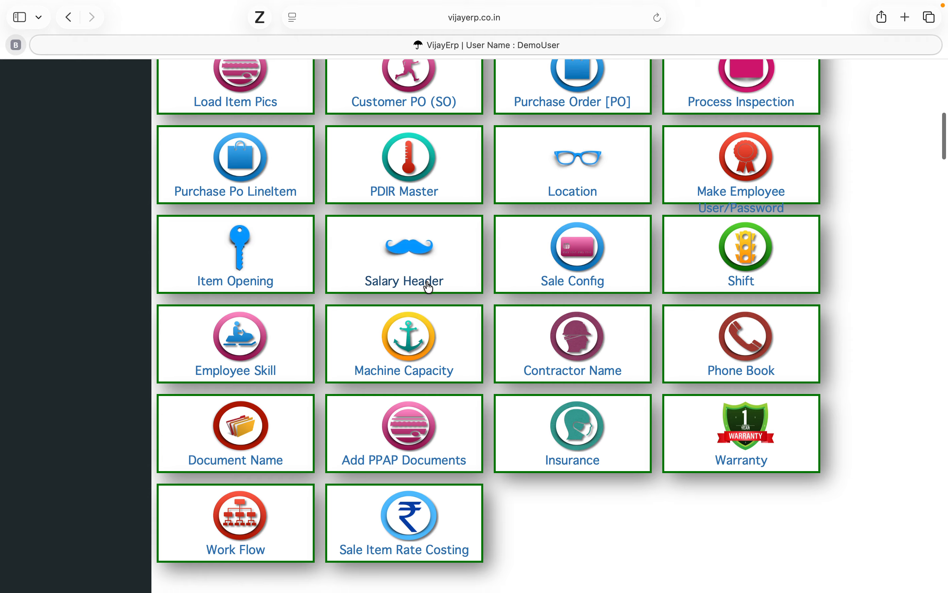
{"action": "left_click", "coordinate": [580, 271]}
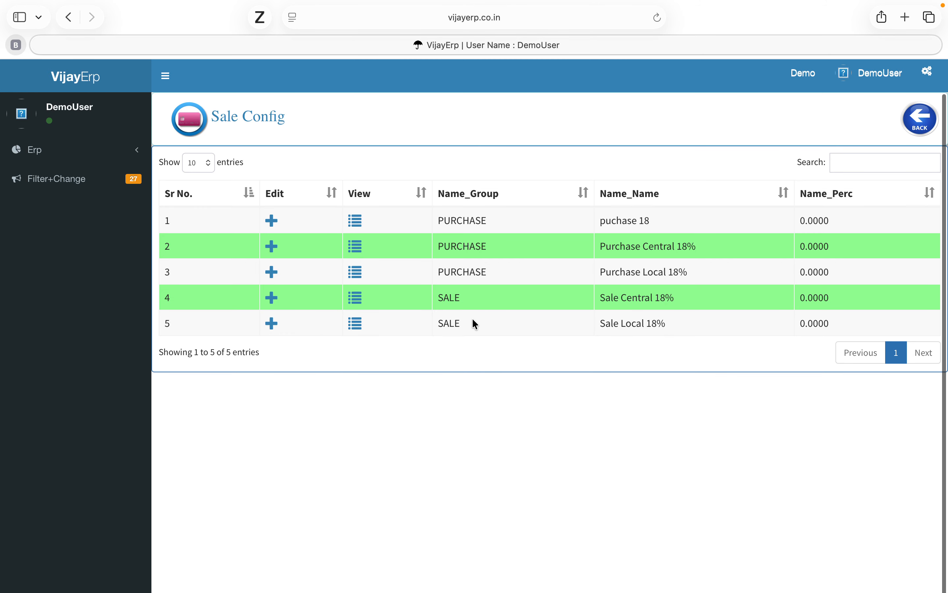
{"action": "left_click", "coordinate": [272, 297]}
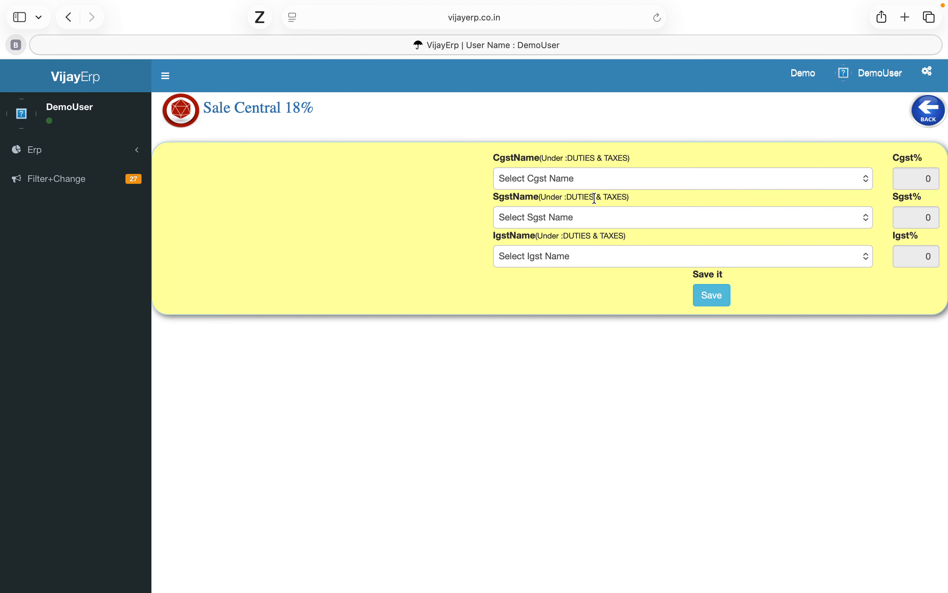
{"action": "left_click", "coordinate": [561, 179]}
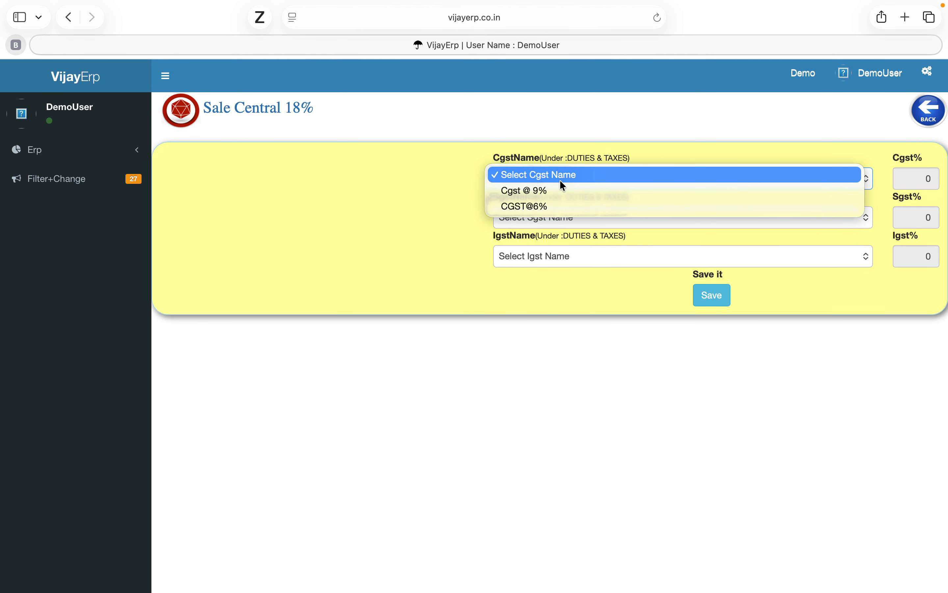
{"action": "left_click", "coordinate": [565, 191]}
{"action": "left_click", "coordinate": [566, 217]}
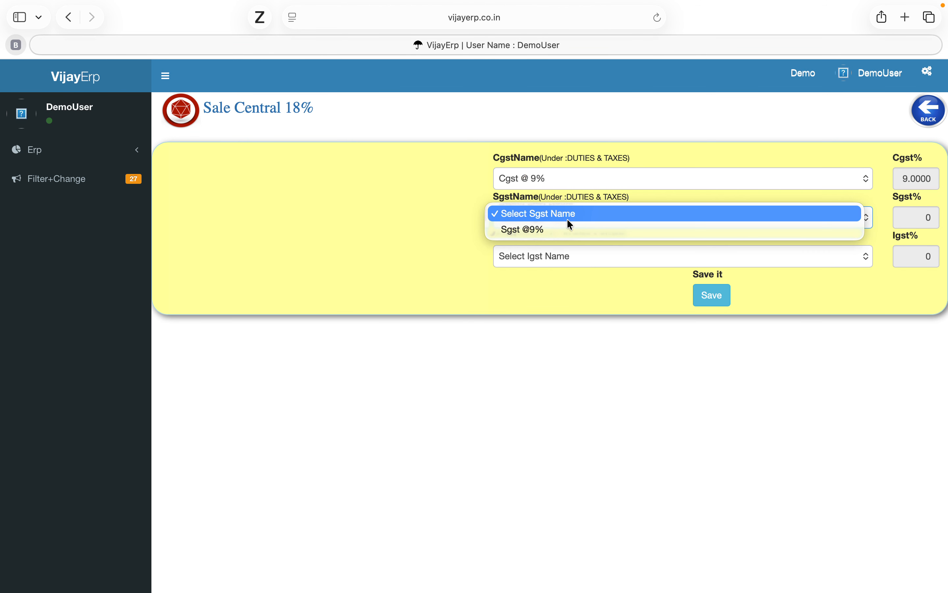
{"action": "key", "text": "Escape"}
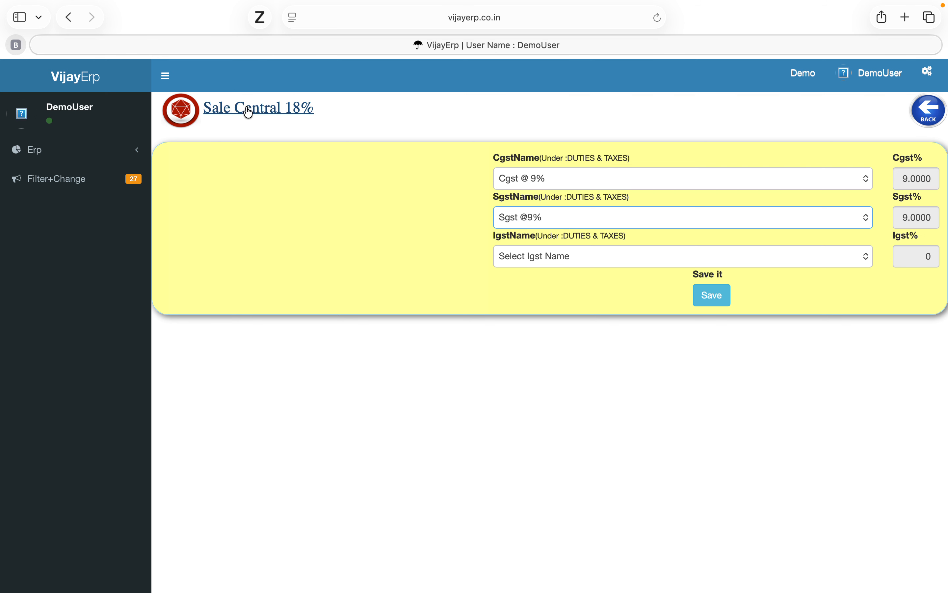
{"action": "left_click", "coordinate": [566, 182]}
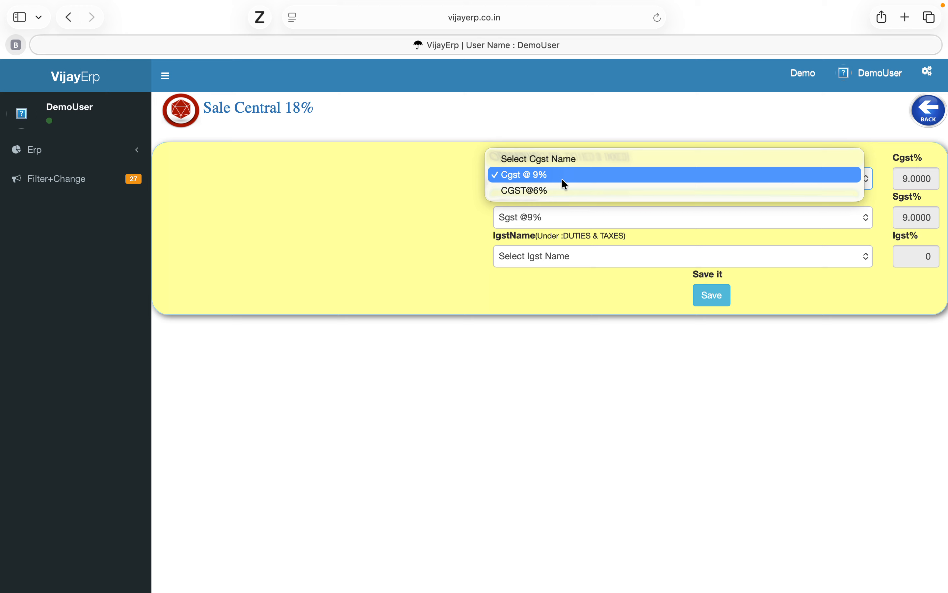
{"action": "left_click", "coordinate": [561, 157]}
{"action": "left_click", "coordinate": [558, 211]}
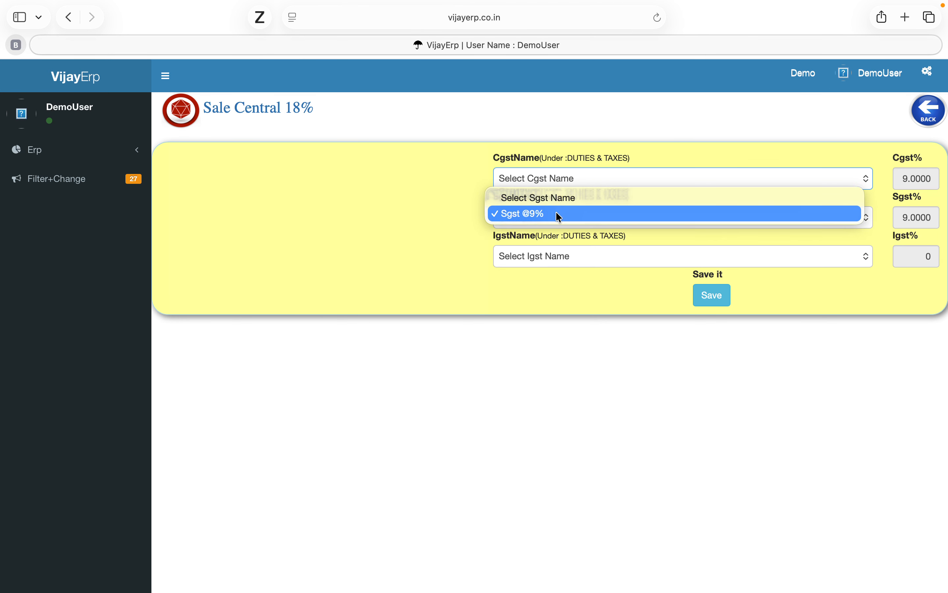
{"action": "left_click", "coordinate": [549, 197]}
Assign Igst @ 18% as the IGST name for Sale Central 18% and save the configuration
{"action": "left_click", "coordinate": [557, 248]}
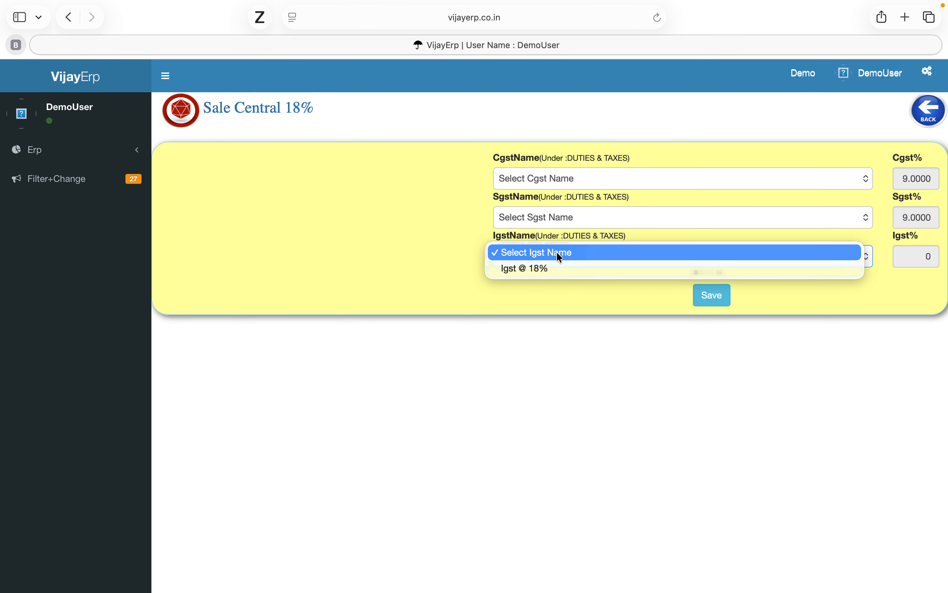
{"action": "left_click", "coordinate": [556, 269]}
{"action": "left_click", "coordinate": [705, 302]}
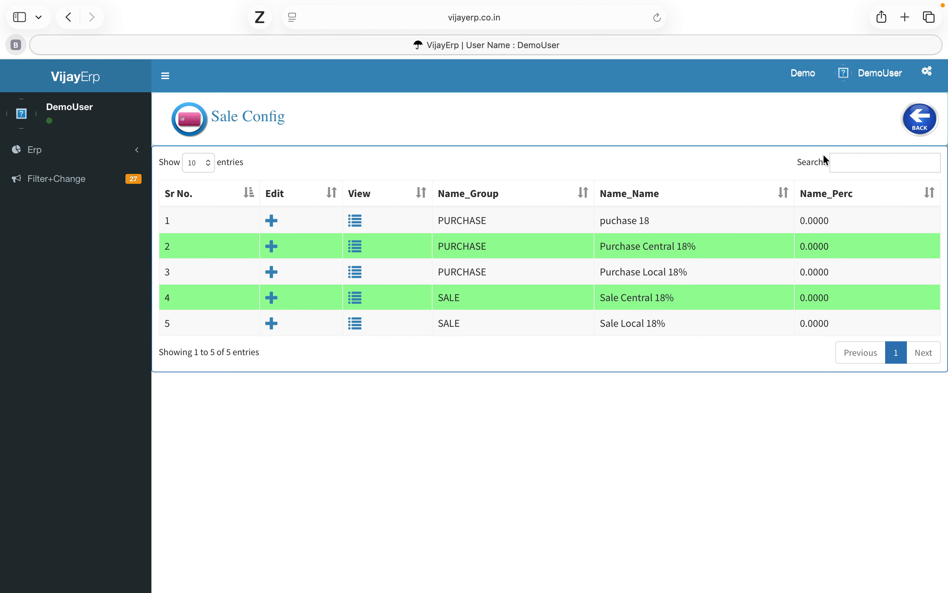
Leave the Sale Config list and open the Shift master
{"action": "left_click", "coordinate": [927, 123]}
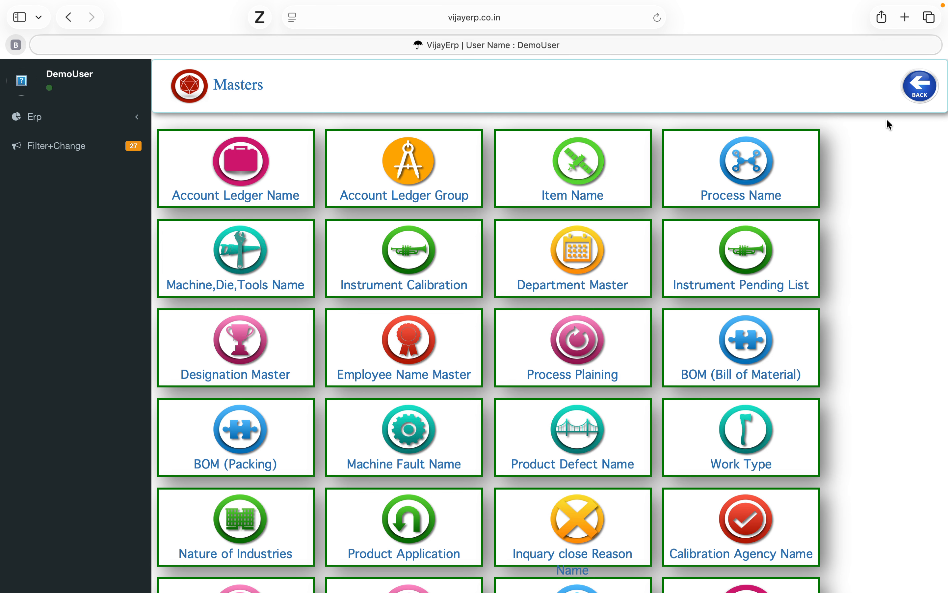
{"action": "scroll", "coordinate": [886, 120], "scroll_direction": "down", "scroll_amount": 10}
{"action": "scroll", "coordinate": [886, 119], "scroll_direction": "down", "scroll_amount": 6}
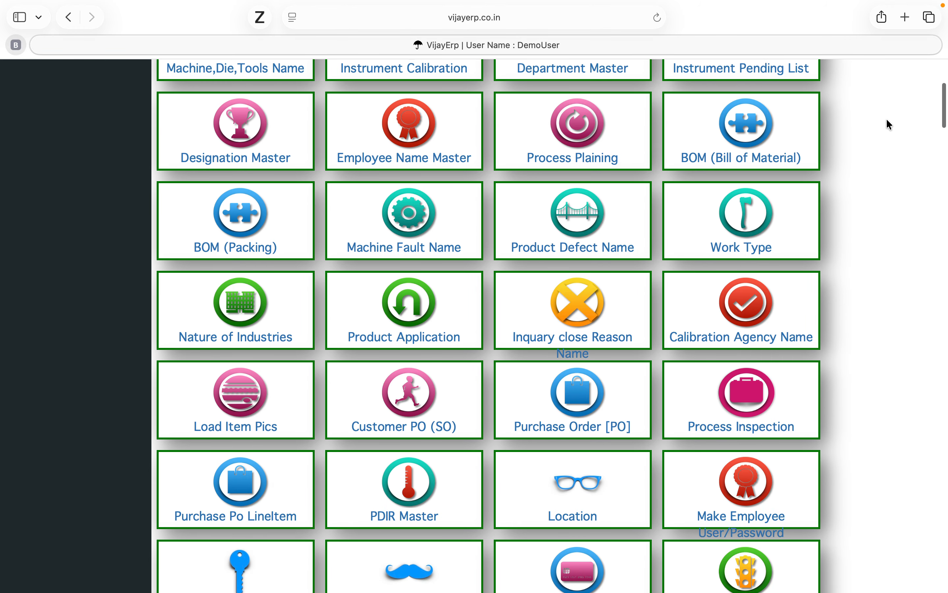
{"action": "scroll", "coordinate": [889, 125], "scroll_direction": "down", "scroll_amount": 1}
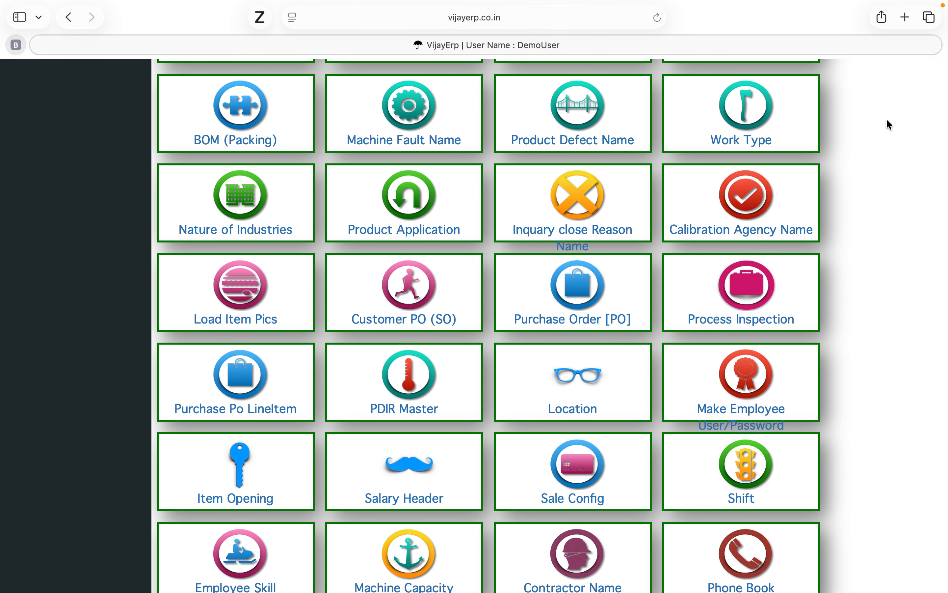
{"action": "scroll", "coordinate": [886, 120], "scroll_direction": "down", "scroll_amount": 4}
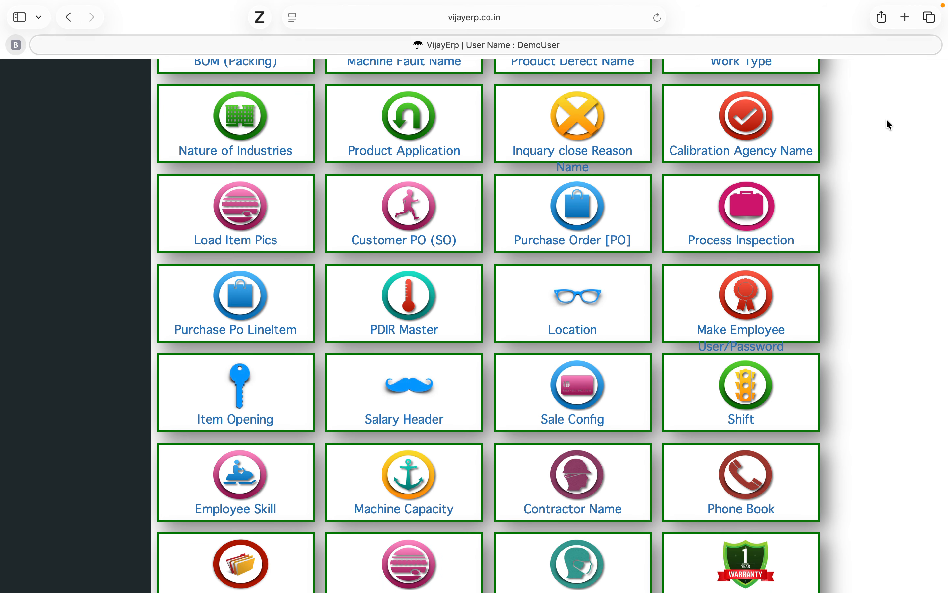
{"action": "scroll", "coordinate": [886, 120], "scroll_direction": "down", "scroll_amount": 1}
{"action": "scroll", "coordinate": [887, 119], "scroll_direction": "down", "scroll_amount": 2}
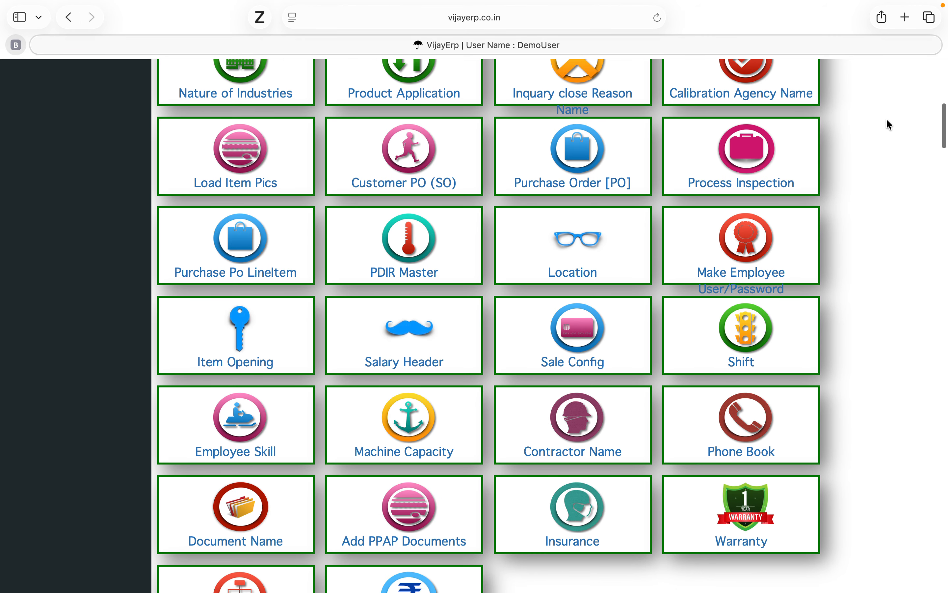
{"action": "left_click", "coordinate": [745, 333]}
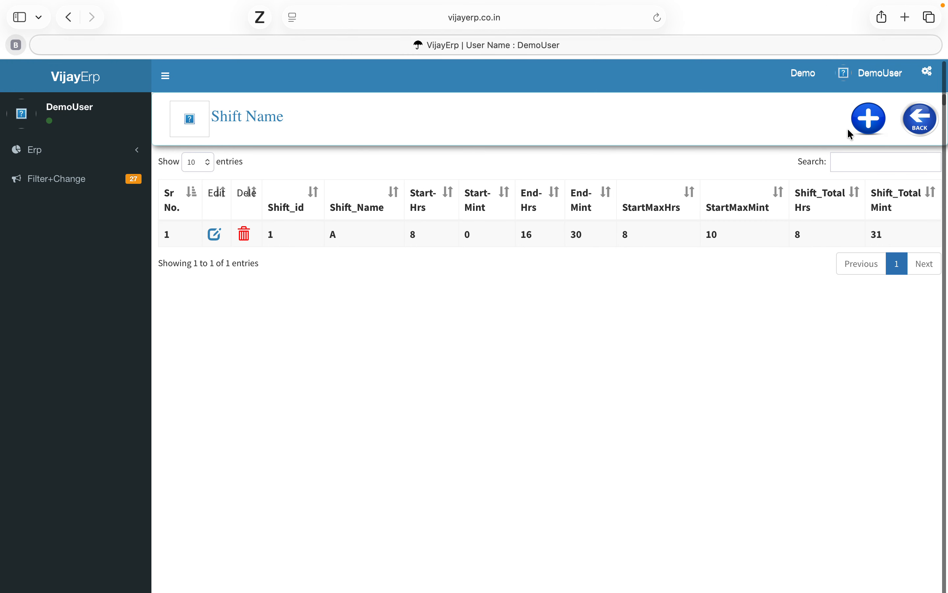
Add and save a shift named A with start 8:30, maximum start 8:40, end 17:30 and shift duration 9 hours 0 minutes
{"action": "left_click", "coordinate": [865, 120]}
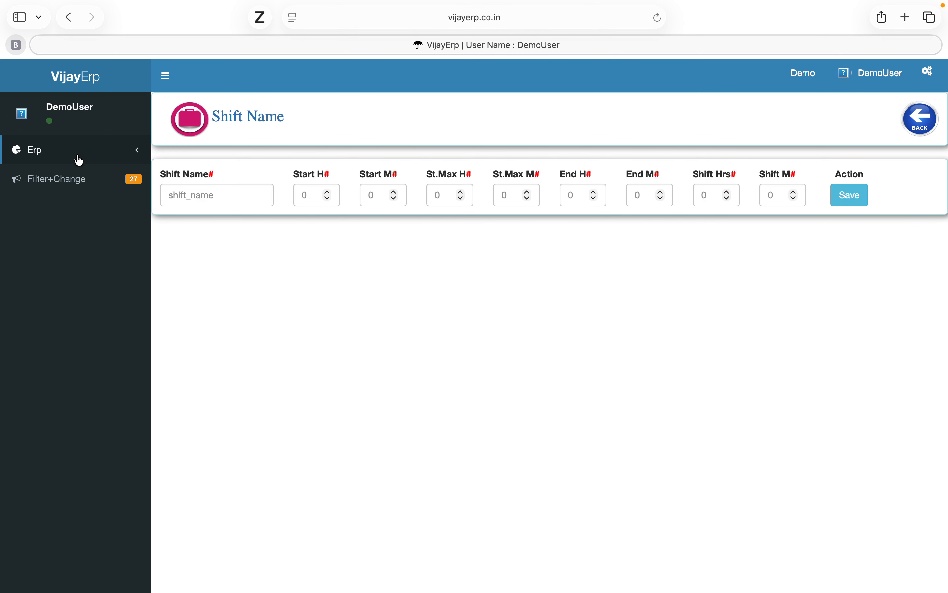
{"action": "left_click", "coordinate": [171, 195]}
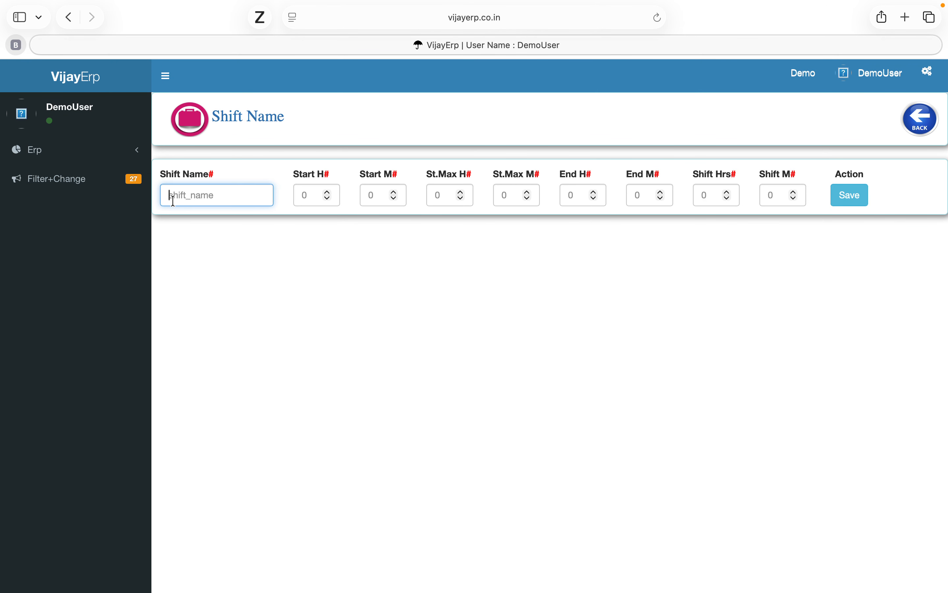
{"action": "type", "text": "A"}
{"action": "left_click", "coordinate": [325, 198]}
{"action": "key", "text": "BackSpace"}
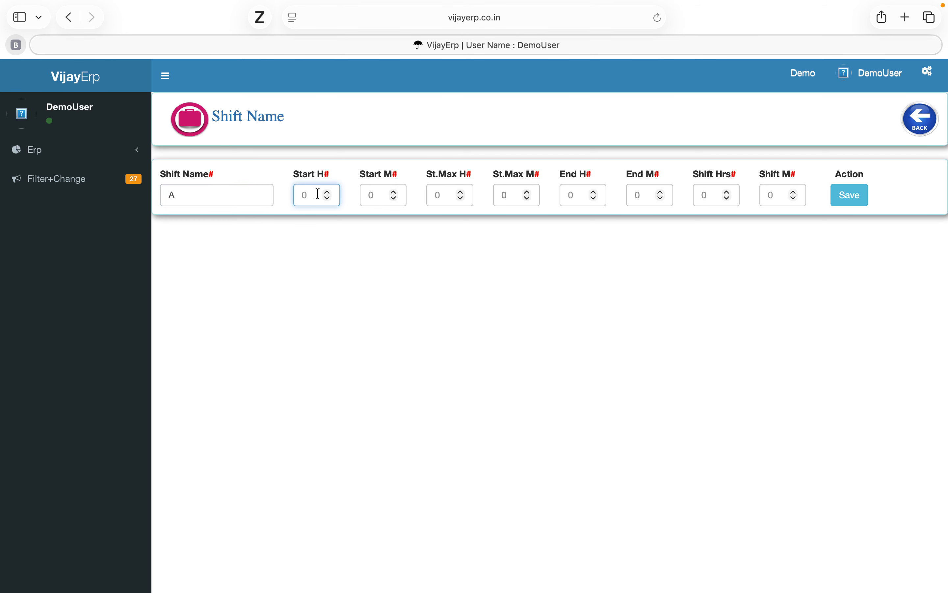
{"action": "type", "text": "8"}
{"action": "left_click", "coordinate": [377, 194]}
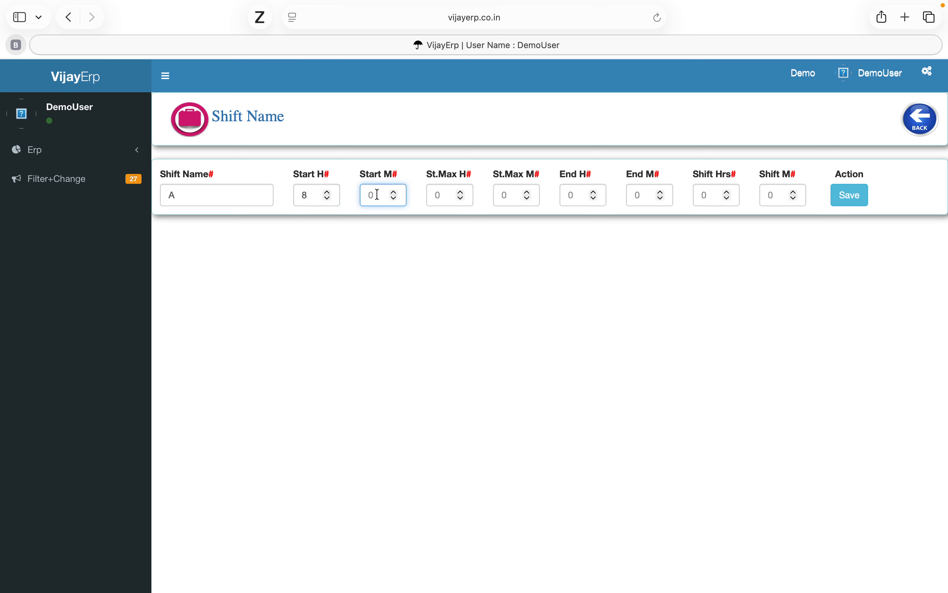
{"action": "type", "text": "30"}
{"action": "left_click", "coordinate": [443, 195]}
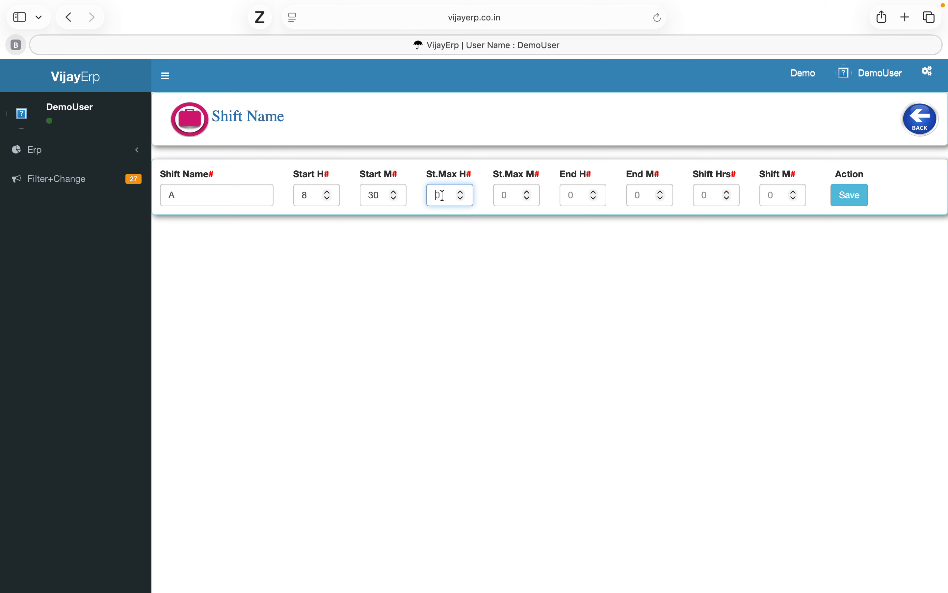
{"action": "type", "text": "8"}
{"action": "left_click", "coordinate": [508, 198]}
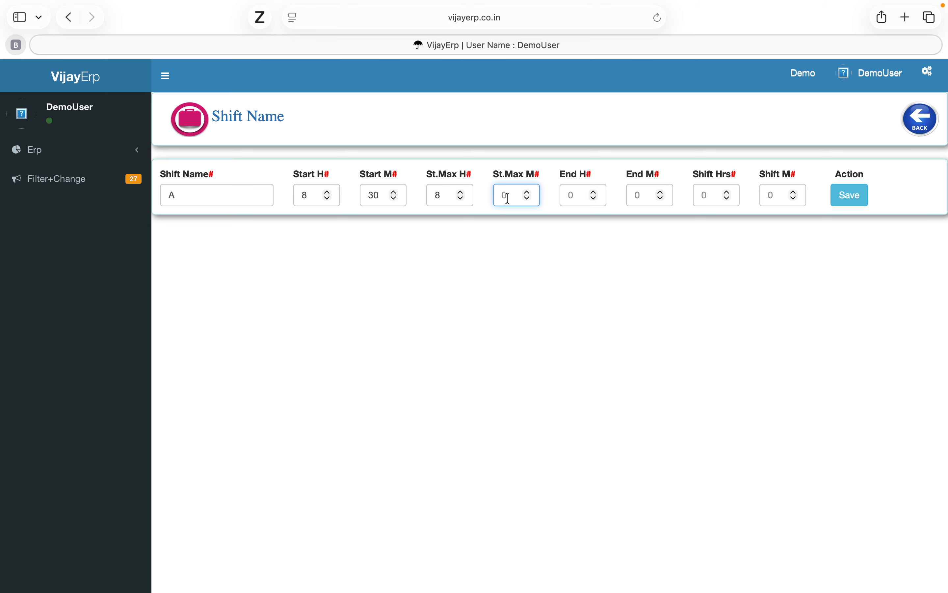
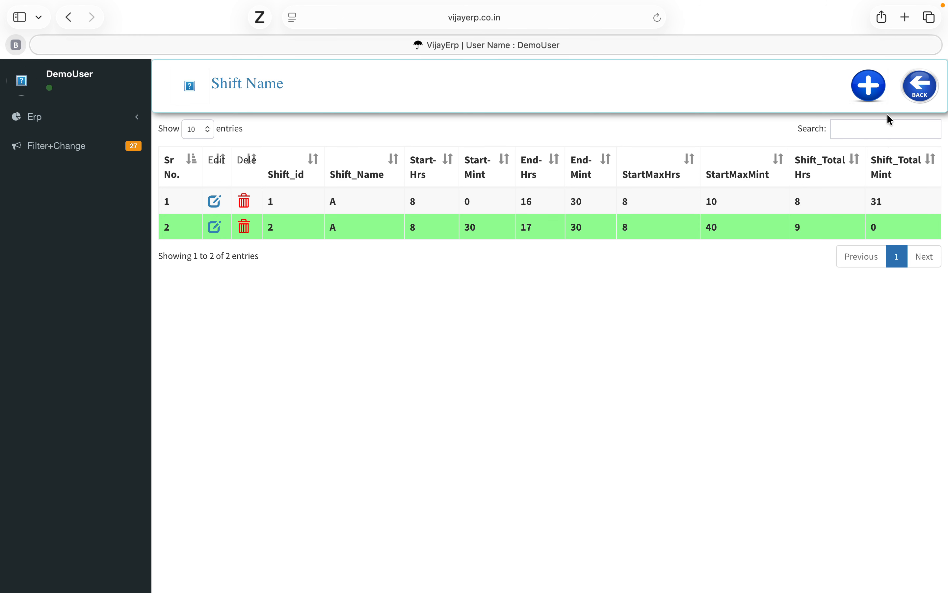
Leave the shift list and open the Employee Skill master to view the defined skill levels
{"action": "left_click", "coordinate": [922, 88]}
{"action": "scroll", "coordinate": [620, 389], "scroll_direction": "down", "scroll_amount": 10}
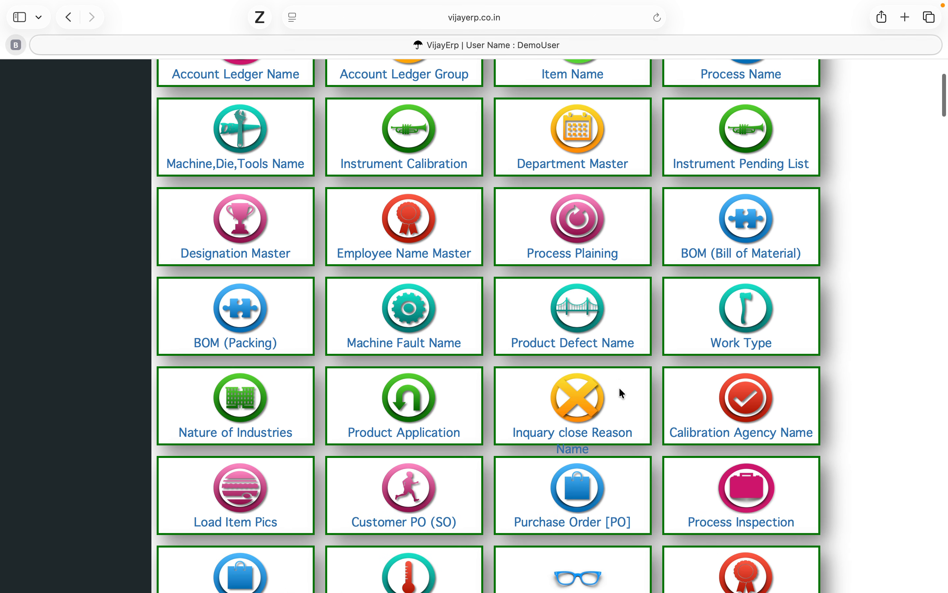
{"action": "scroll", "coordinate": [620, 387], "scroll_direction": "down", "scroll_amount": 3}
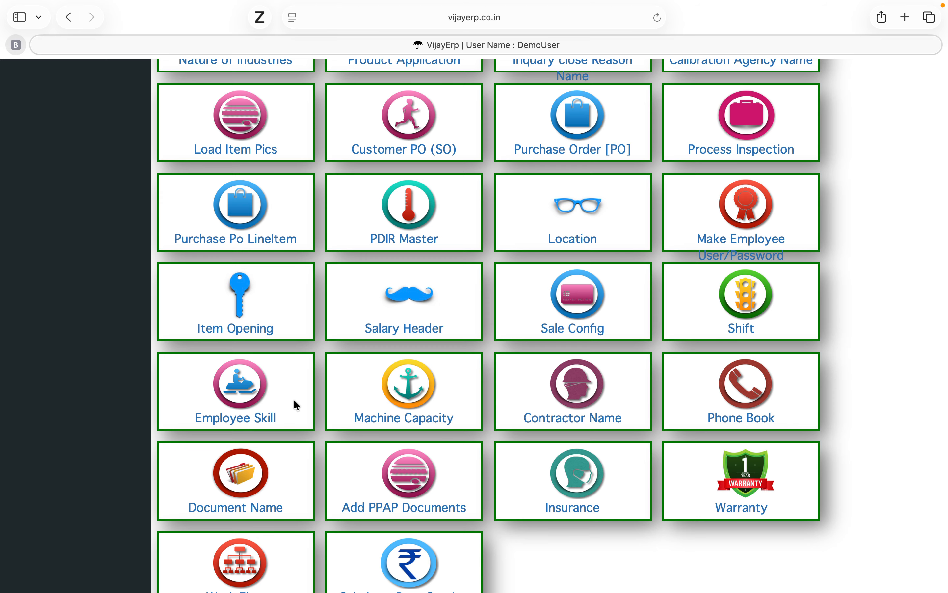
{"action": "scroll", "coordinate": [294, 401], "scroll_direction": "down", "scroll_amount": 1}
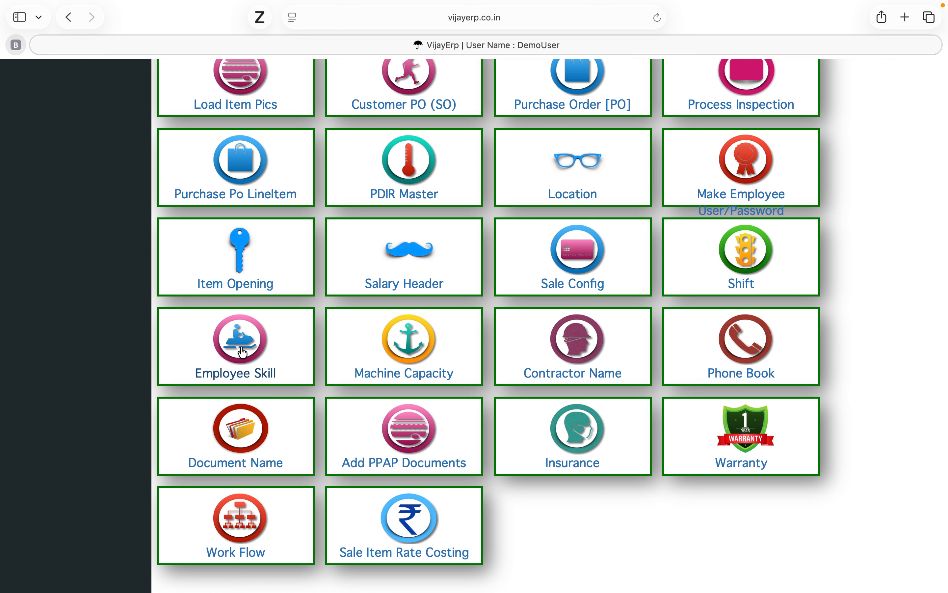
{"action": "left_click", "coordinate": [243, 353]}
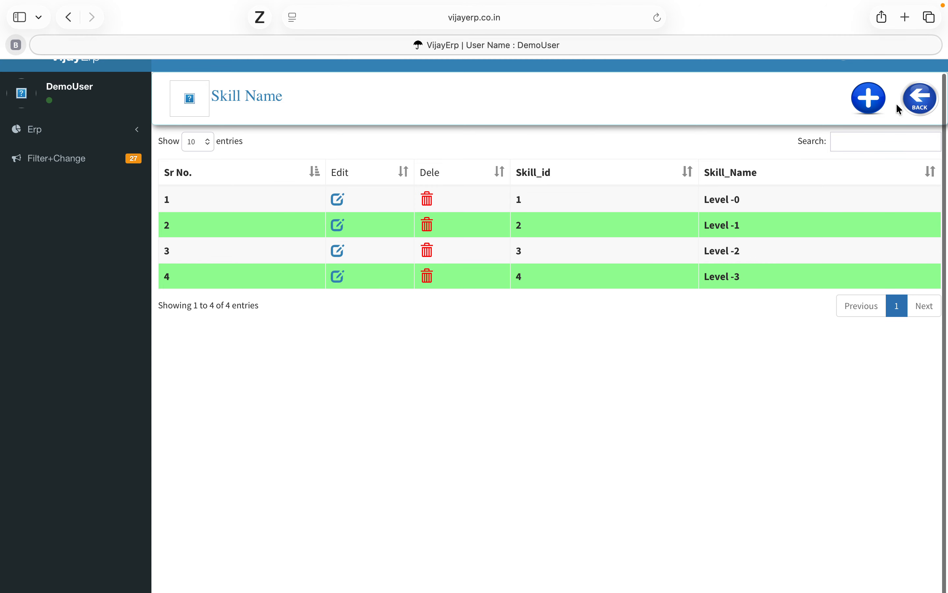
Leave the Skill Name list and open the Document Name master
{"action": "left_click", "coordinate": [920, 103]}
{"action": "scroll", "coordinate": [405, 426], "scroll_direction": "down", "scroll_amount": 8}
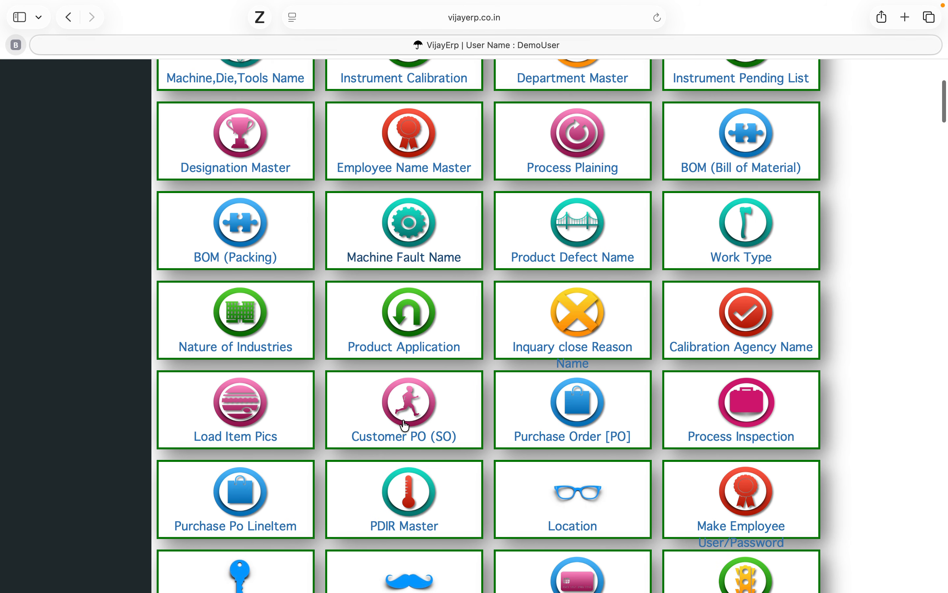
{"action": "scroll", "coordinate": [405, 426], "scroll_direction": "down", "scroll_amount": 2}
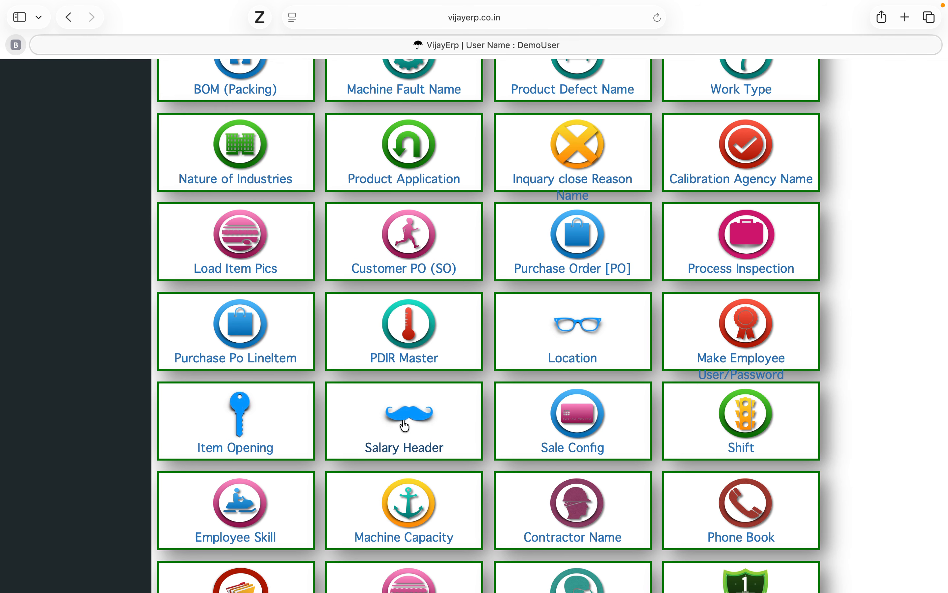
{"action": "scroll", "coordinate": [405, 426], "scroll_direction": "down", "scroll_amount": 5}
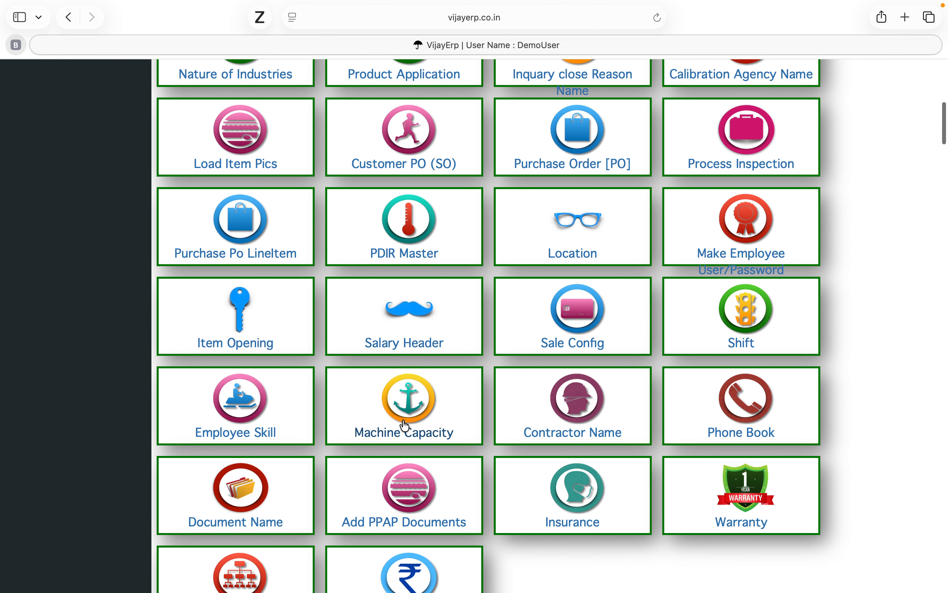
{"action": "scroll", "coordinate": [404, 425], "scroll_direction": "down", "scroll_amount": 2}
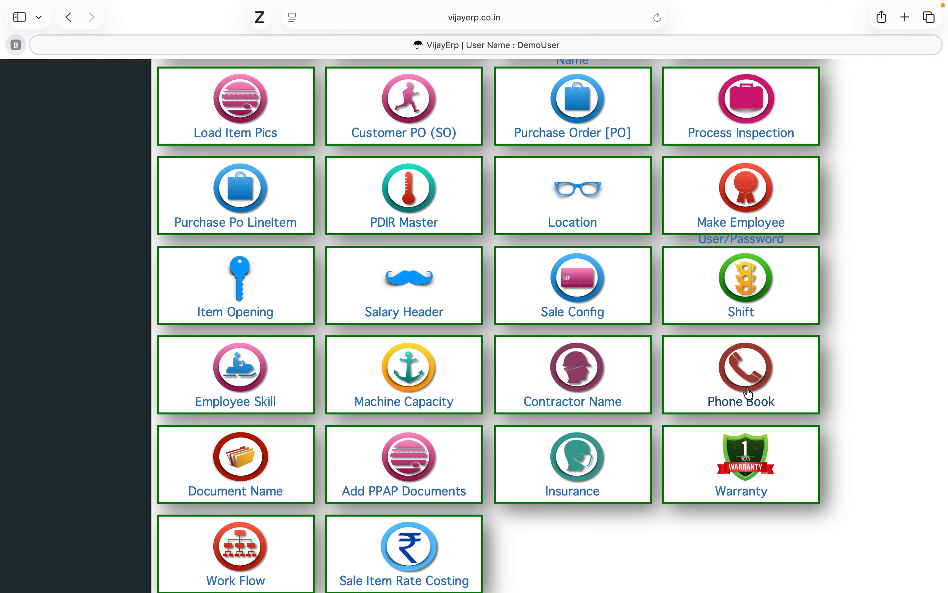
{"action": "scroll", "coordinate": [749, 393], "scroll_direction": "down", "scroll_amount": 3}
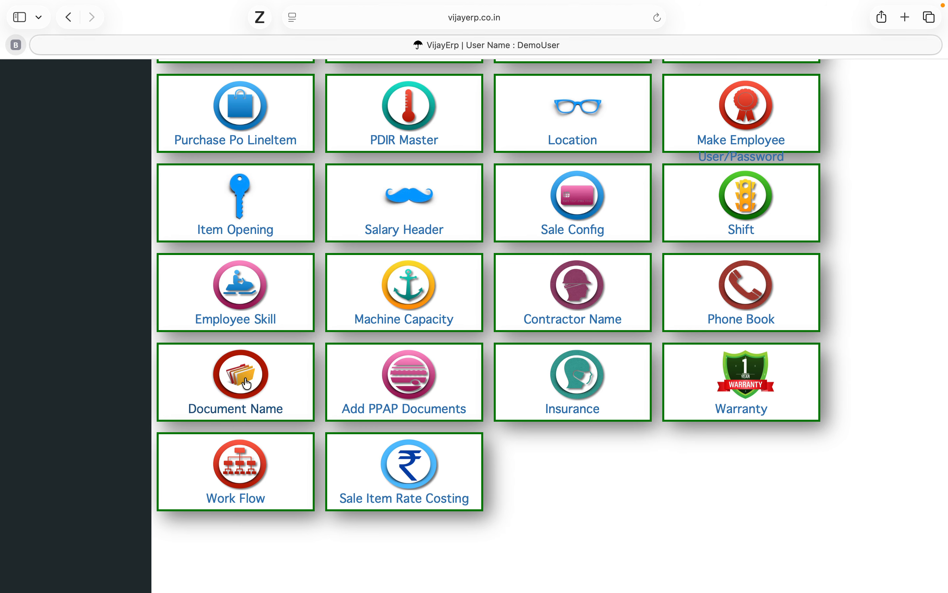
{"action": "left_click", "coordinate": [247, 384]}
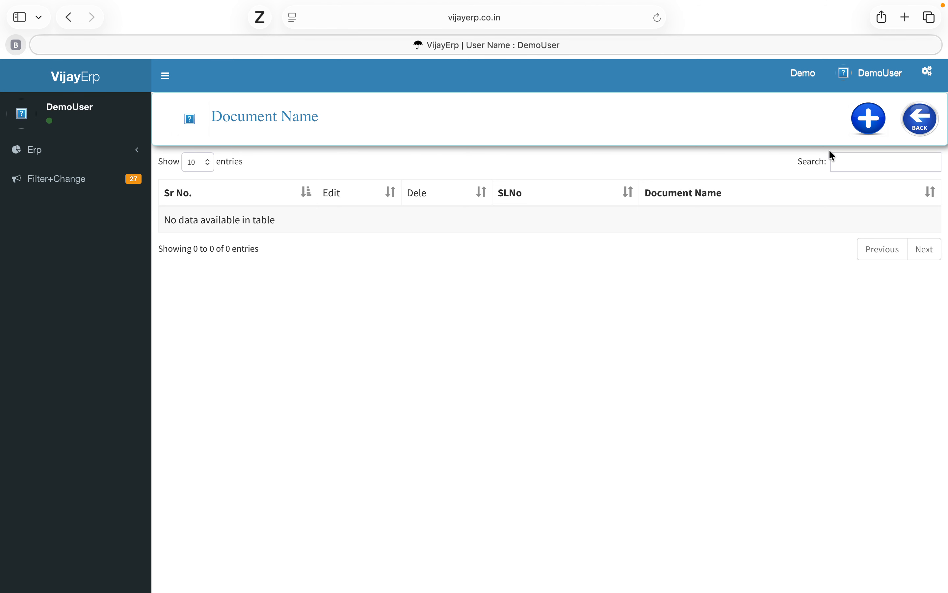
Leave the Document Name list and open Sale Item Rate Costing to view the sale order costing table
{"action": "left_click", "coordinate": [917, 121]}
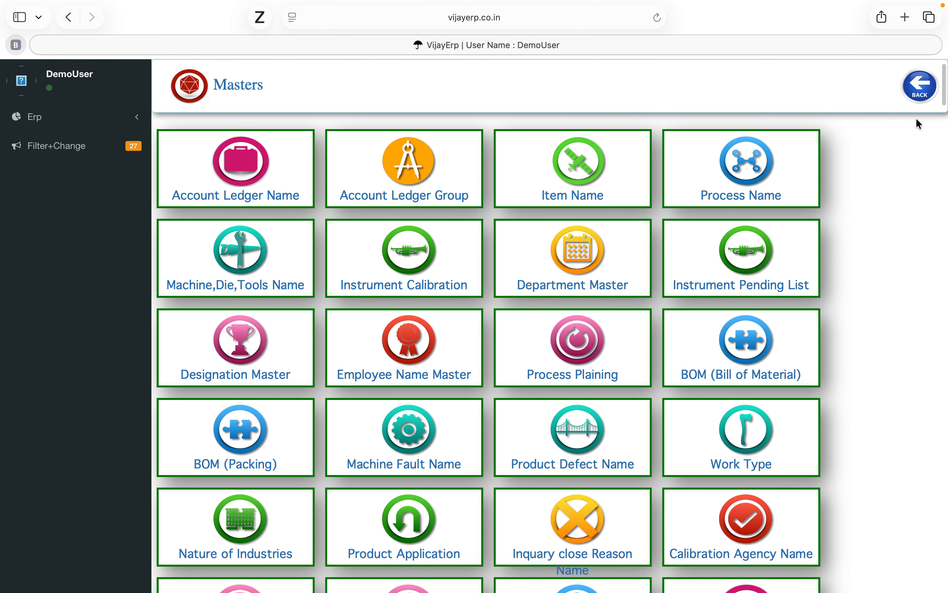
{"action": "scroll", "coordinate": [917, 119], "scroll_direction": "down", "scroll_amount": 7}
{"action": "scroll", "coordinate": [919, 124], "scroll_direction": "down", "scroll_amount": 1}
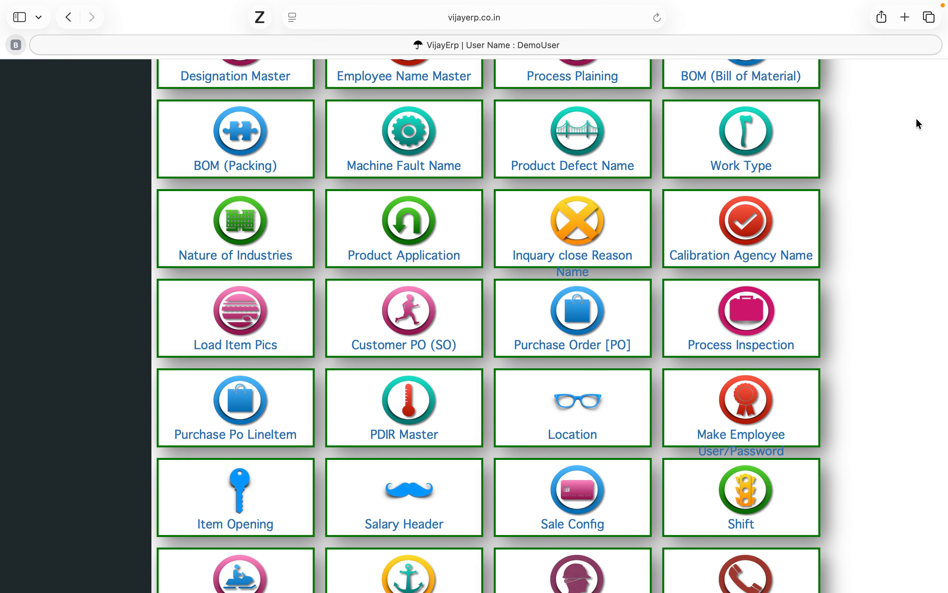
{"action": "scroll", "coordinate": [918, 123], "scroll_direction": "down", "scroll_amount": 2}
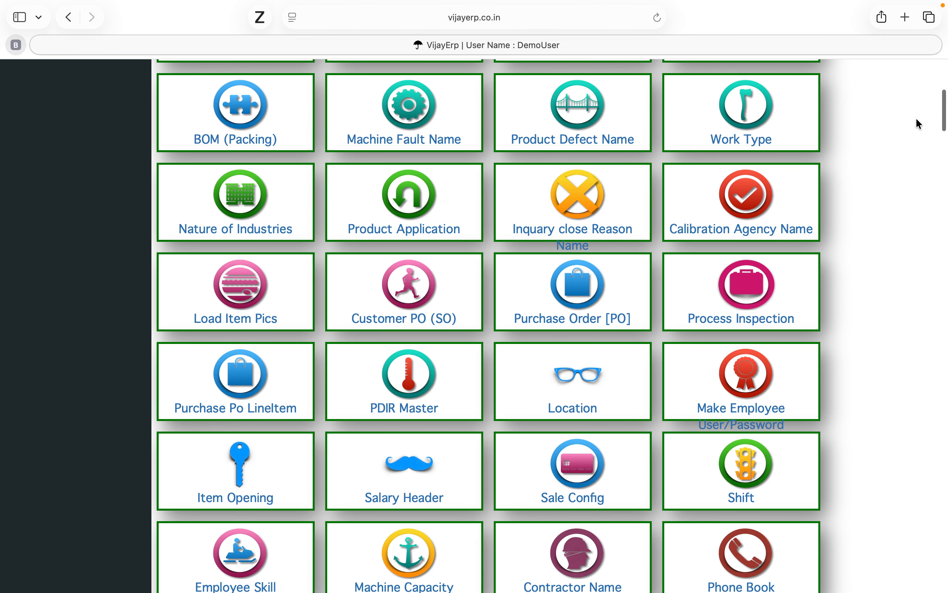
{"action": "scroll", "coordinate": [726, 314], "scroll_direction": "down", "scroll_amount": 6}
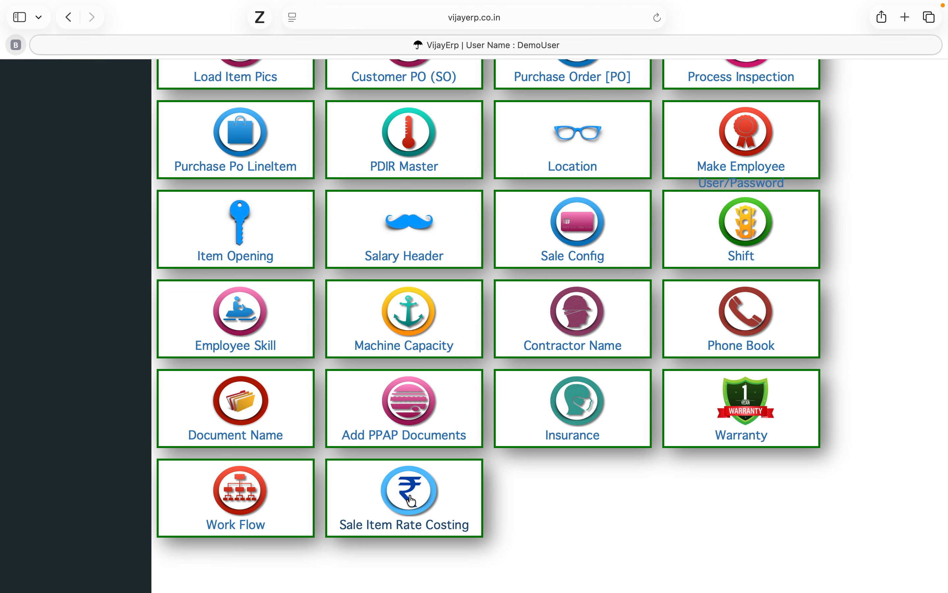
{"action": "left_click", "coordinate": [412, 501]}
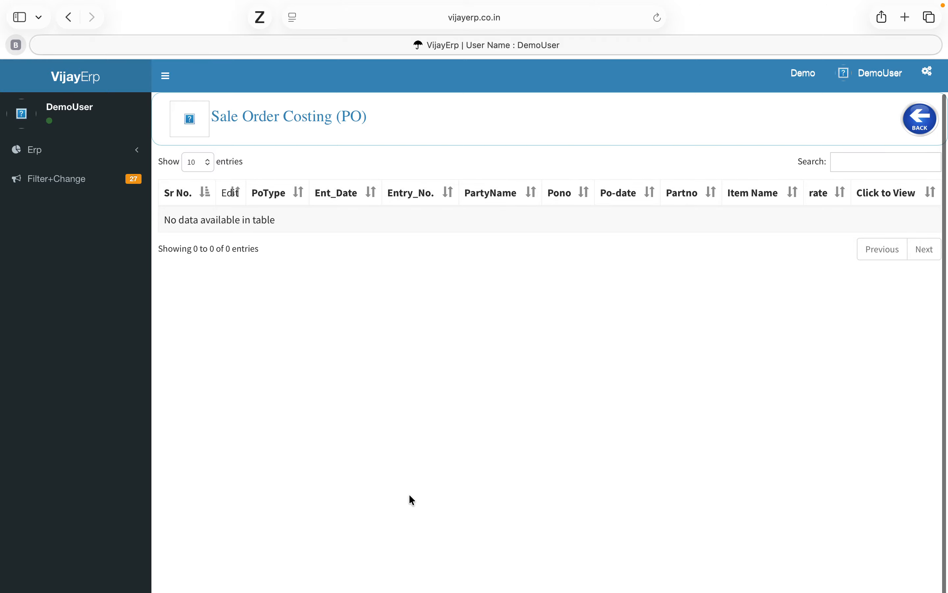
Return to the main module overview and open the Job Work-IN WIP module
{"action": "left_click", "coordinate": [922, 132]}
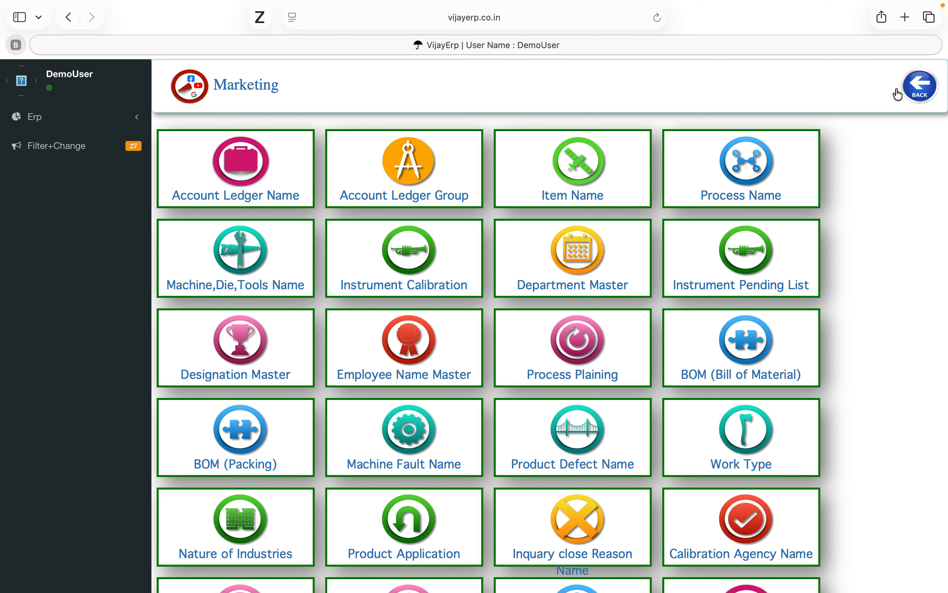
{"action": "left_click", "coordinate": [913, 89]}
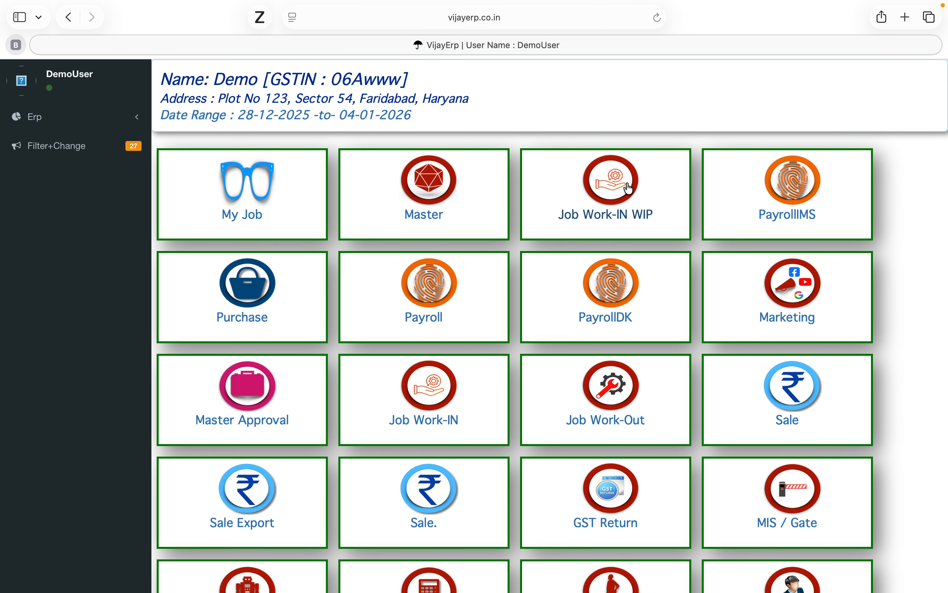
{"action": "left_click", "coordinate": [617, 187]}
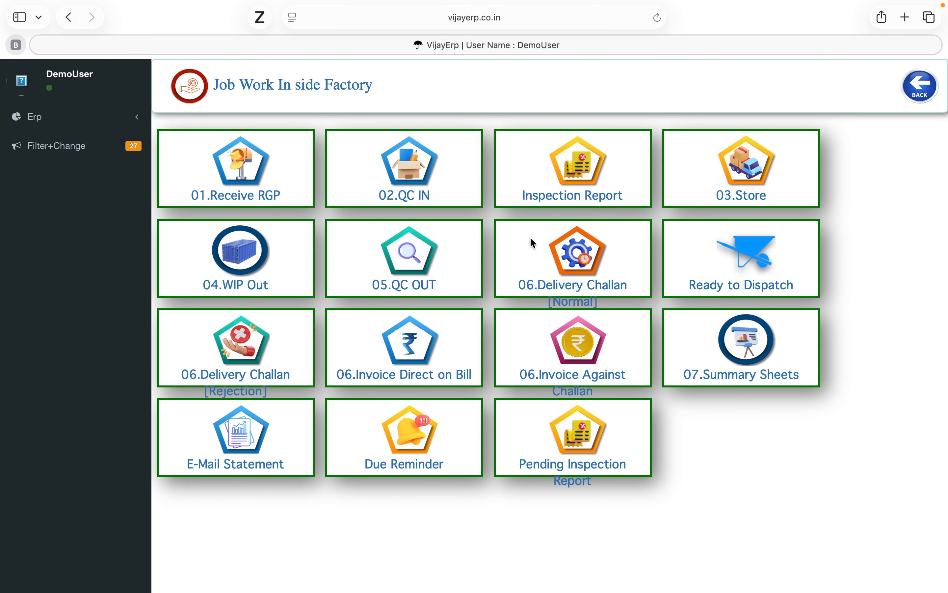
Switch to the Master module, open Customer PO (SO) and start a new sales order
{"action": "left_click", "coordinate": [54, 118]}
{"action": "left_click", "coordinate": [42, 168]}
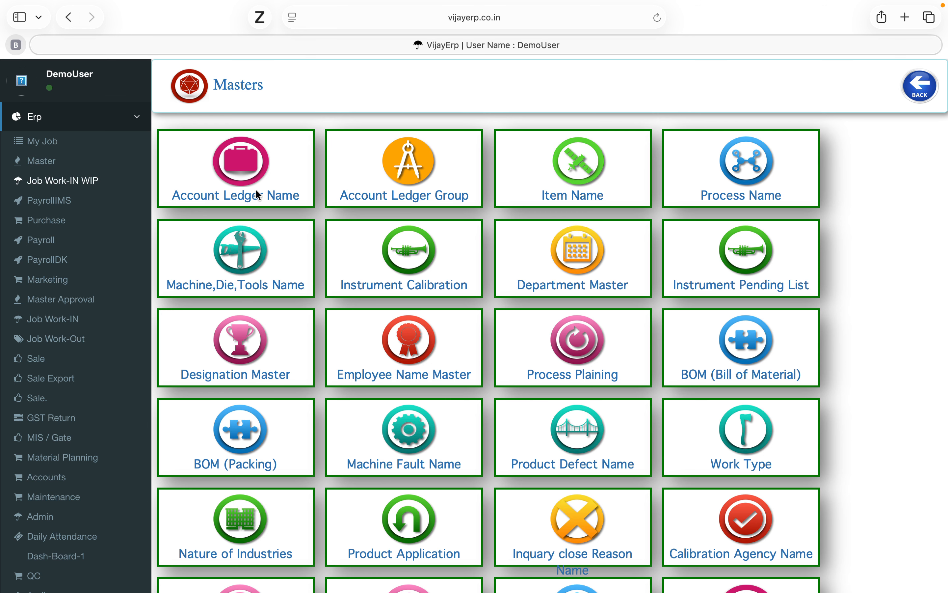
{"action": "scroll", "coordinate": [451, 378], "scroll_direction": "down", "scroll_amount": 3}
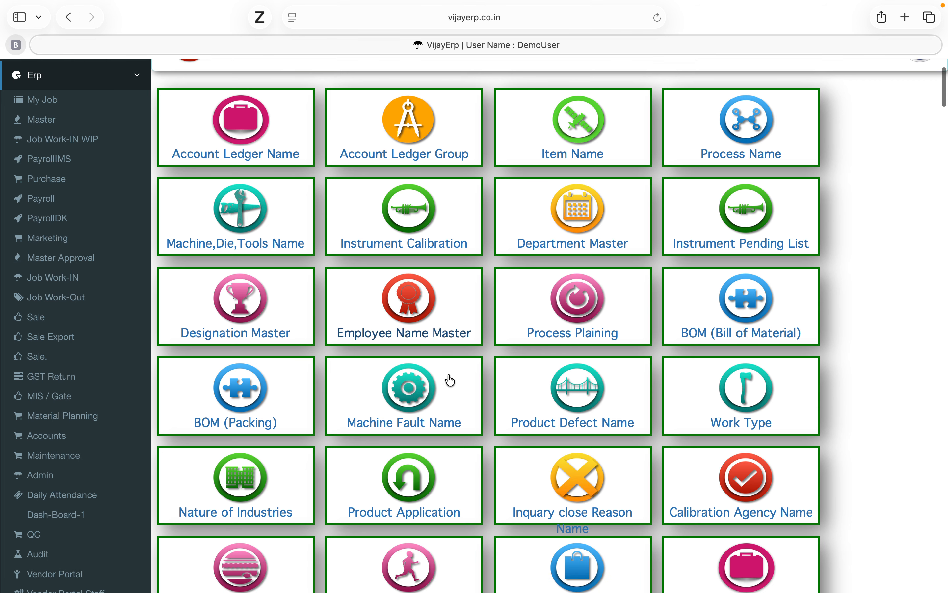
{"action": "scroll", "coordinate": [451, 380], "scroll_direction": "down", "scroll_amount": 1}
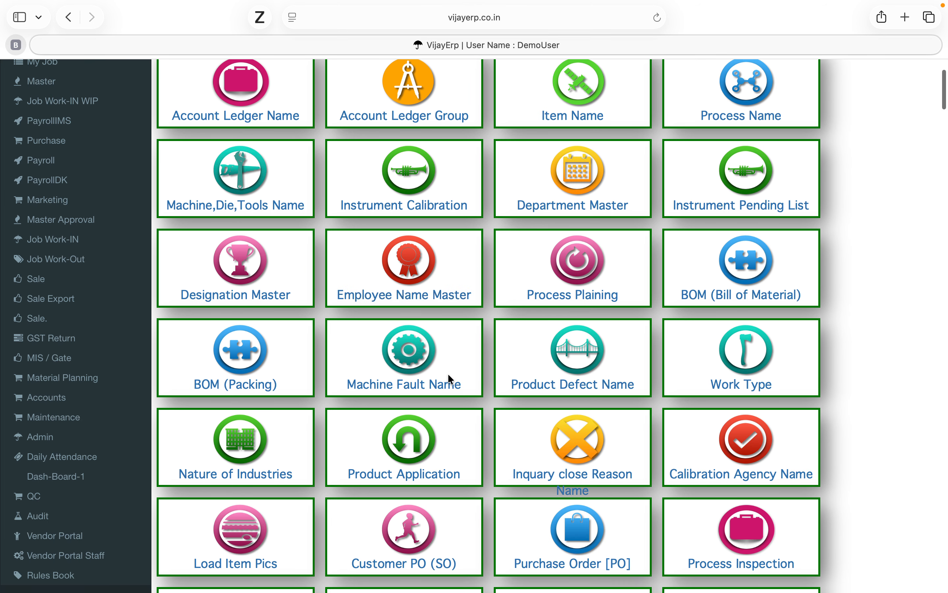
{"action": "scroll", "coordinate": [448, 374], "scroll_direction": "down", "scroll_amount": 3}
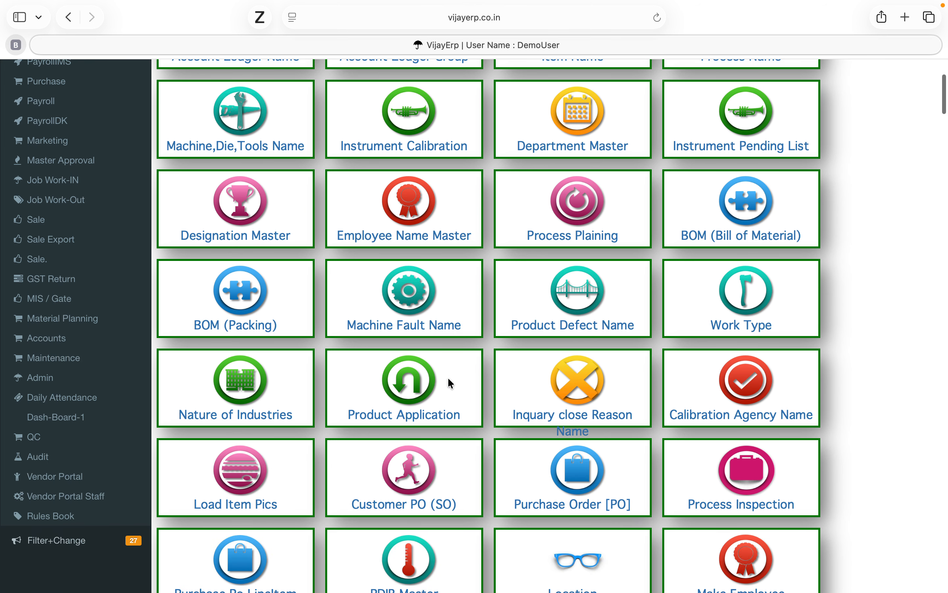
{"action": "left_click", "coordinate": [407, 465]}
{"action": "scroll", "coordinate": [406, 465], "scroll_direction": "up", "scroll_amount": 2}
{"action": "left_click", "coordinate": [864, 126]}
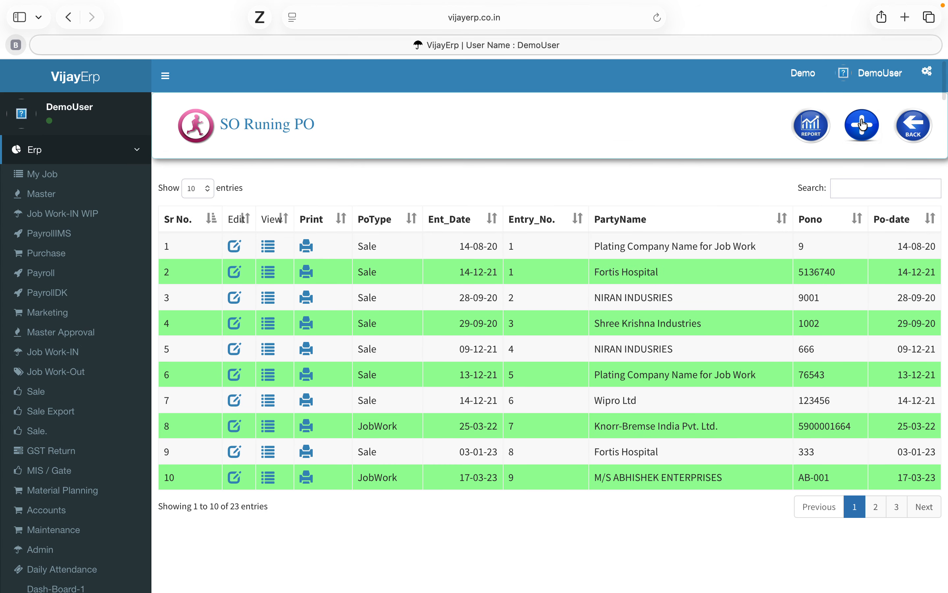
Bill the sales order to JobWork Party and enter the PO number
{"action": "left_click", "coordinate": [352, 192]}
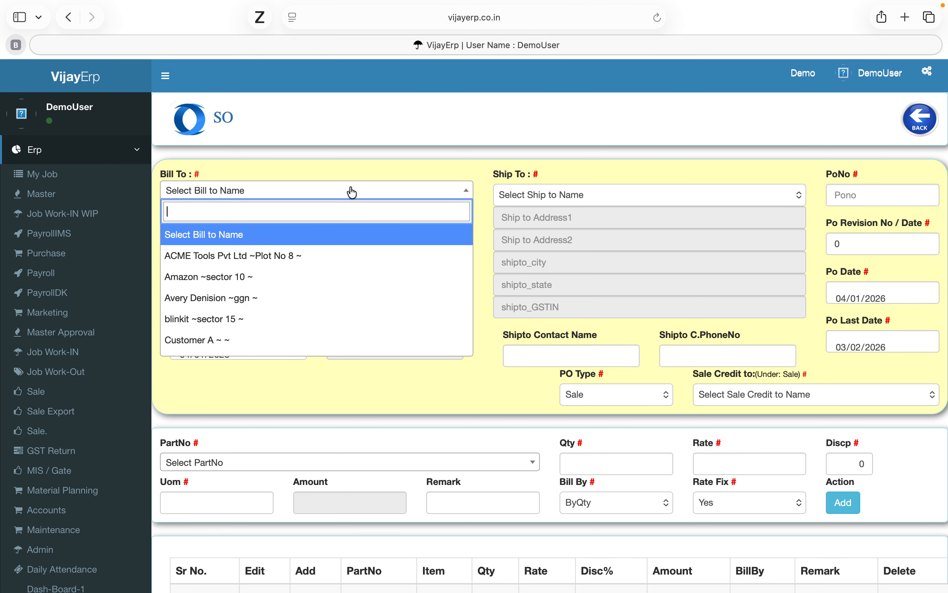
{"action": "type", "text": "job"}
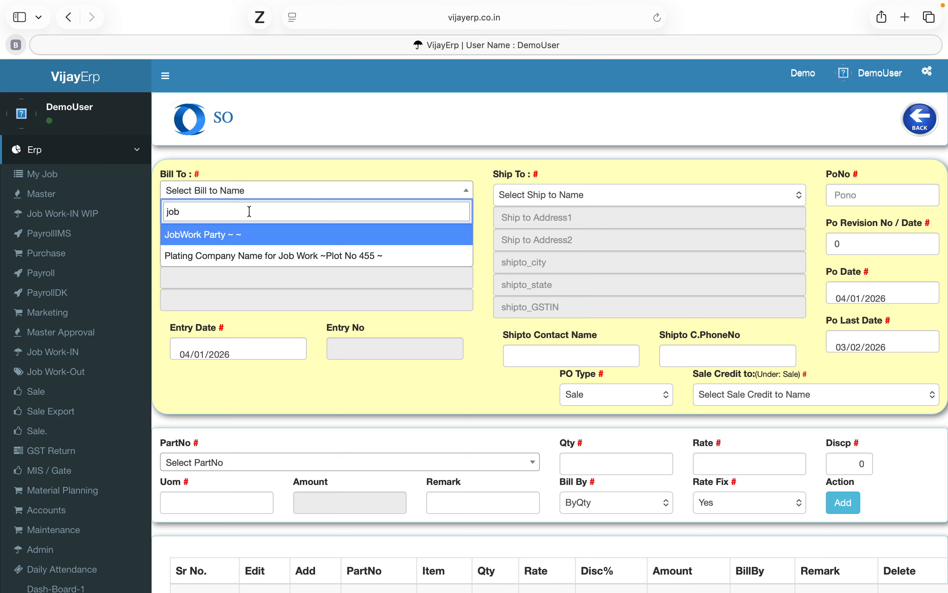
{"action": "left_click", "coordinate": [204, 235]}
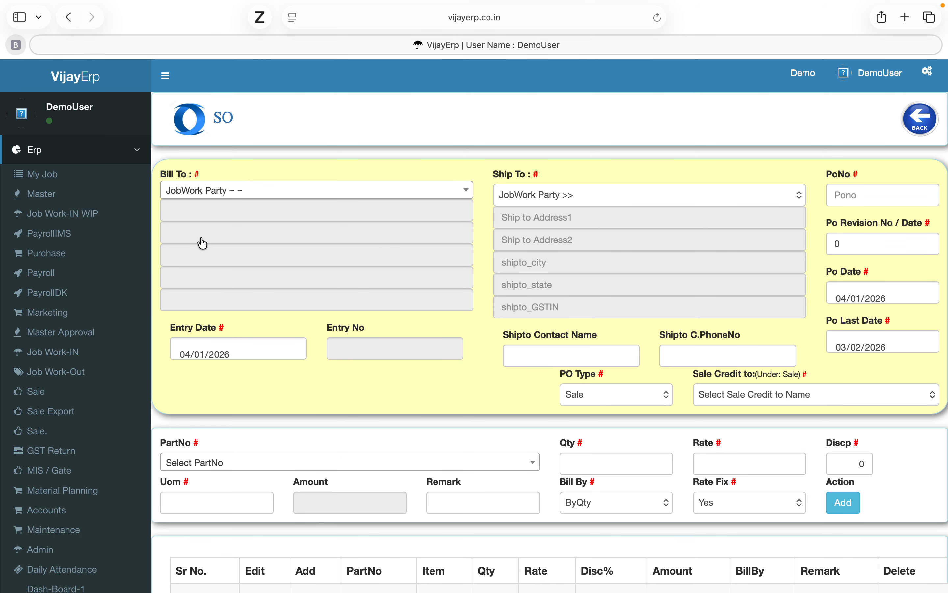
{"action": "left_click", "coordinate": [849, 193]}
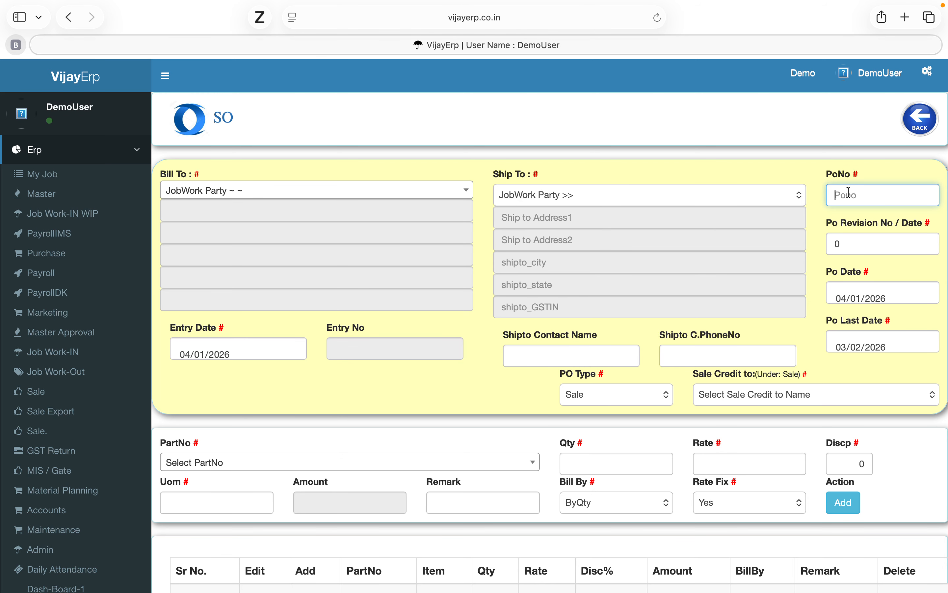
{"action": "type", "text": "vb"}
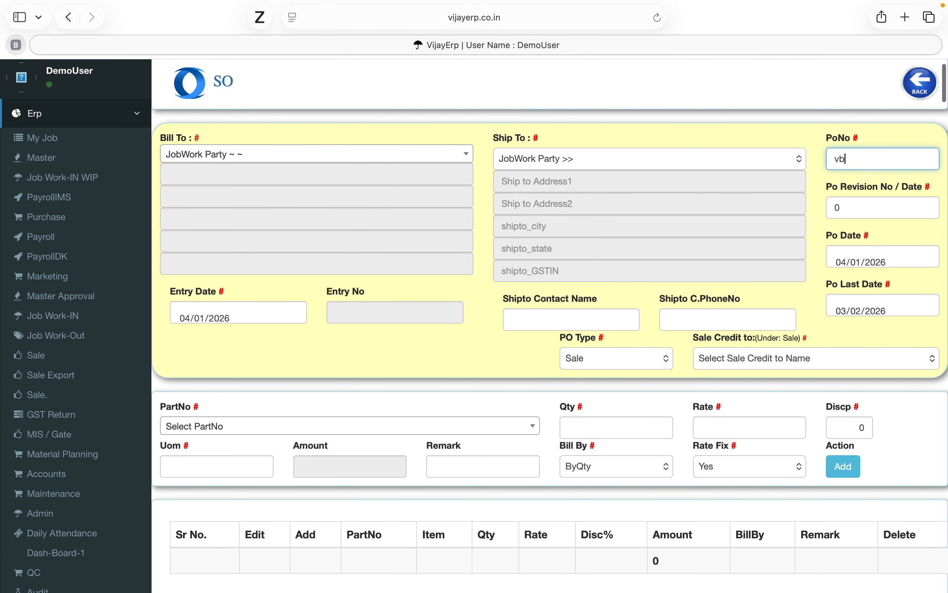
Set the order's PO type to JobWork and its sale credit account to Sale Local 18%
{"action": "scroll", "coordinate": [548, 325], "scroll_direction": "down", "scroll_amount": 6}
{"action": "scroll", "coordinate": [625, 220], "scroll_direction": "up", "scroll_amount": 2}
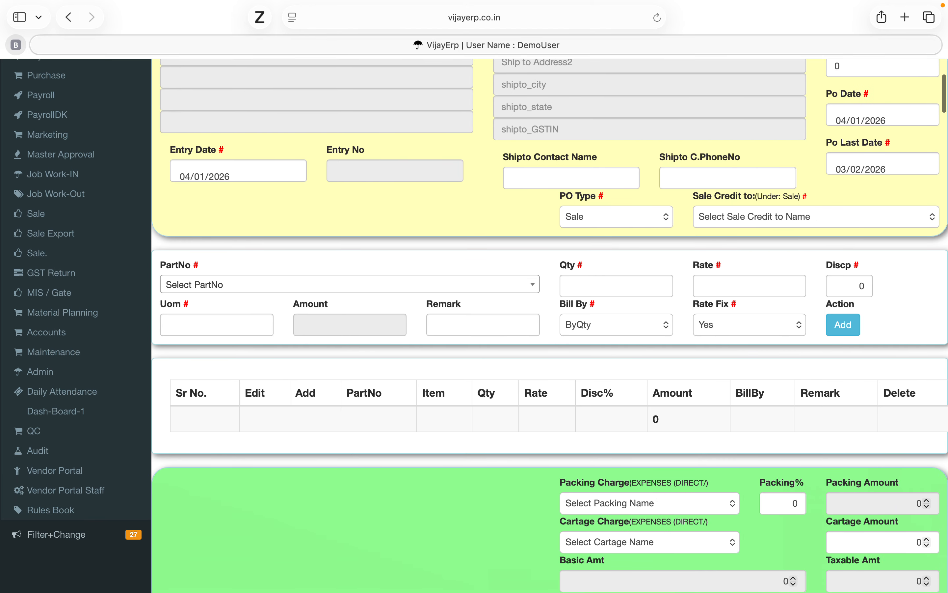
{"action": "left_click", "coordinate": [622, 218]}
{"action": "left_click", "coordinate": [604, 230]}
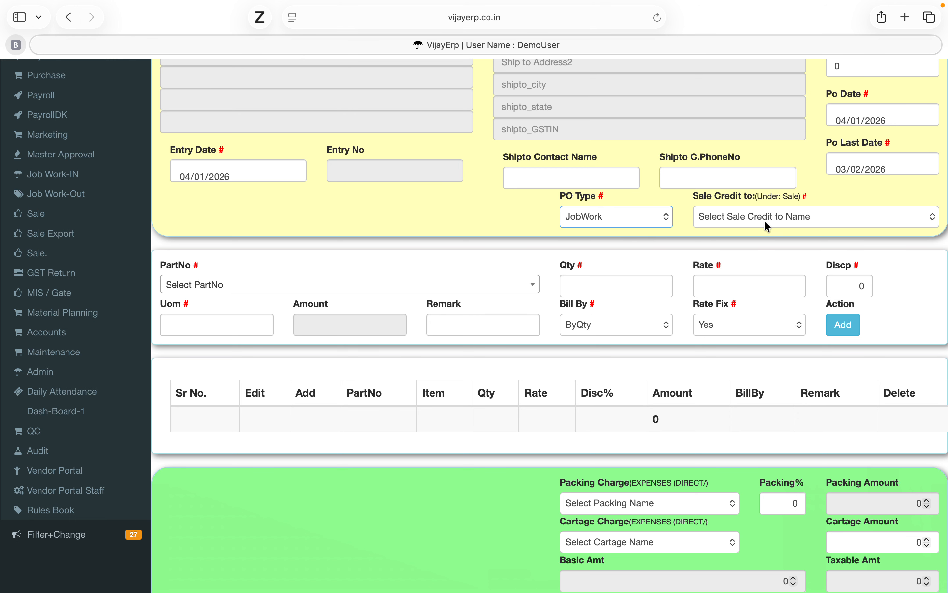
{"action": "scroll", "coordinate": [764, 220], "scroll_direction": "up", "scroll_amount": 5}
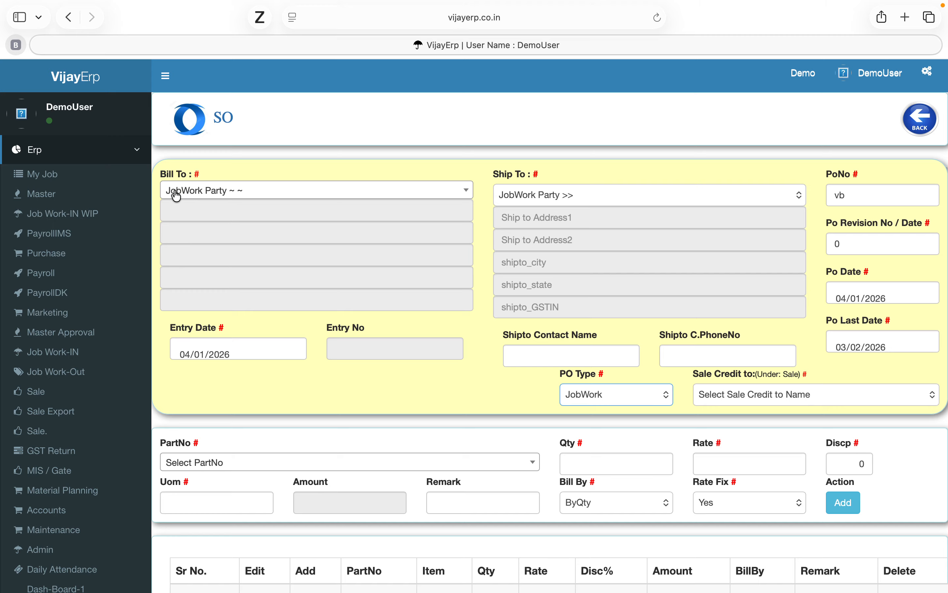
{"action": "scroll", "coordinate": [722, 326], "scroll_direction": "down", "scroll_amount": 2}
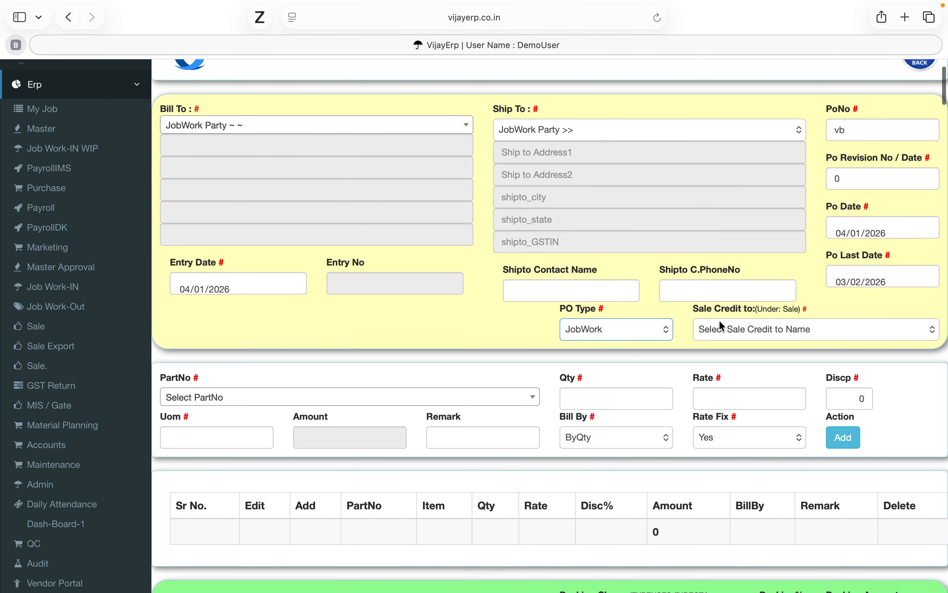
{"action": "left_click", "coordinate": [722, 325]}
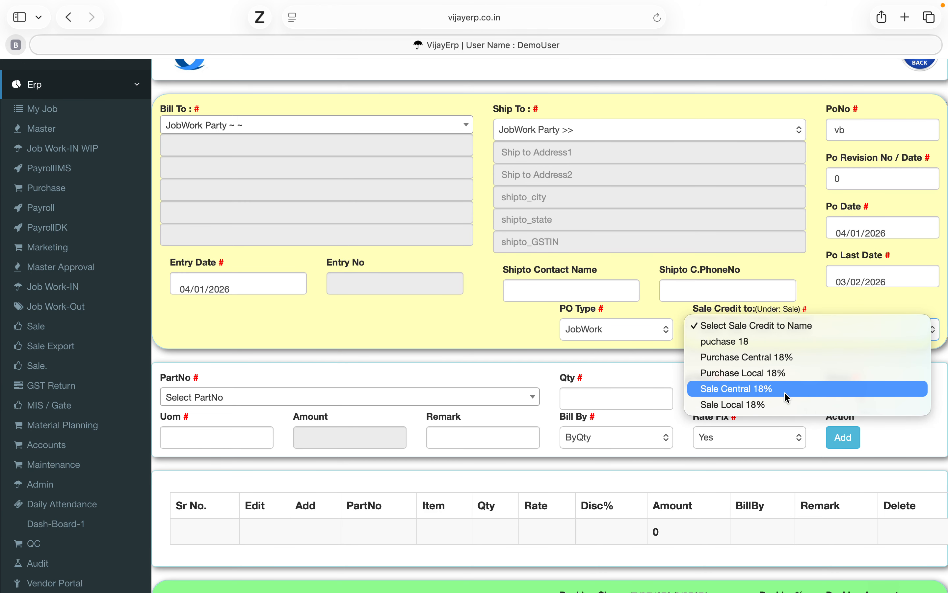
{"action": "left_click", "coordinate": [788, 403]}
Choose part 0002~facewash for the order line and set its quantity to 0 and rate to 5
{"action": "scroll", "coordinate": [778, 397], "scroll_direction": "down", "scroll_amount": 3}
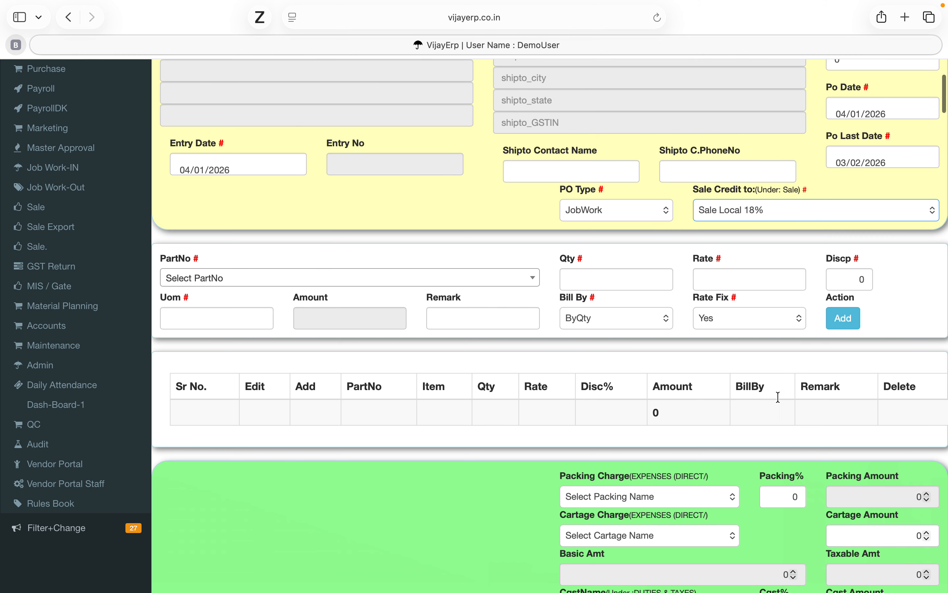
{"action": "left_click", "coordinate": [334, 267]}
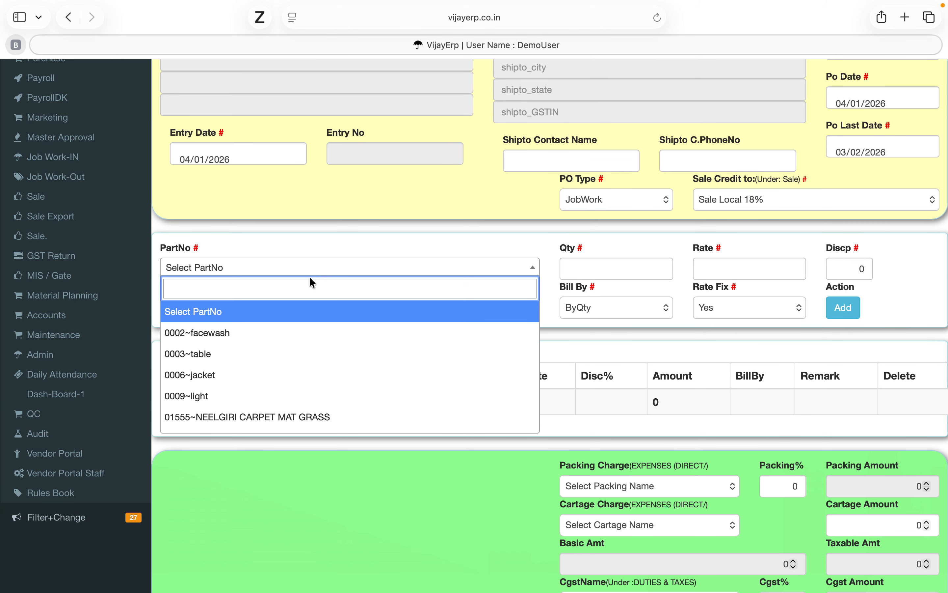
{"action": "scroll", "coordinate": [311, 282], "scroll_direction": "down", "scroll_amount": 2}
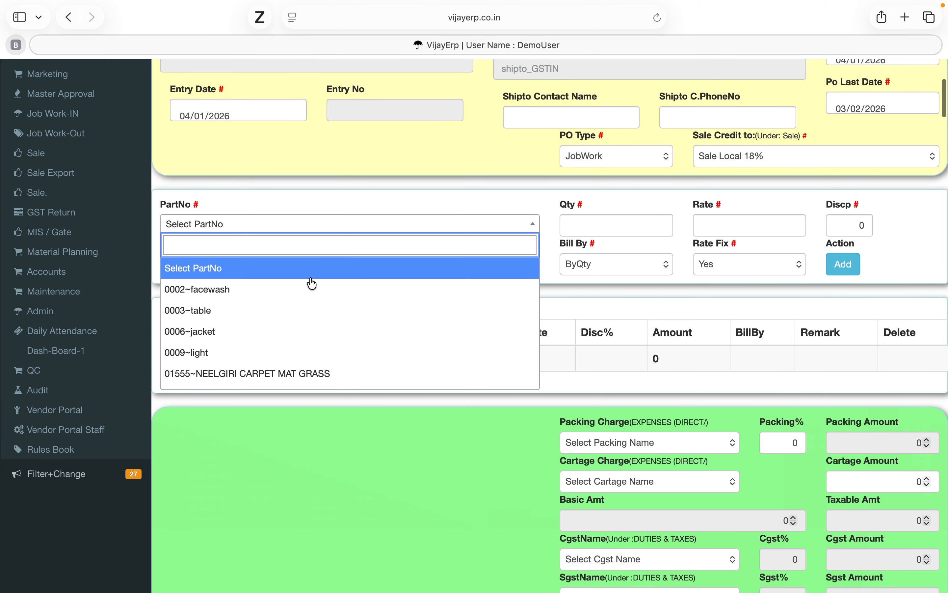
{"action": "left_click", "coordinate": [237, 304]}
{"action": "left_click", "coordinate": [637, 226]}
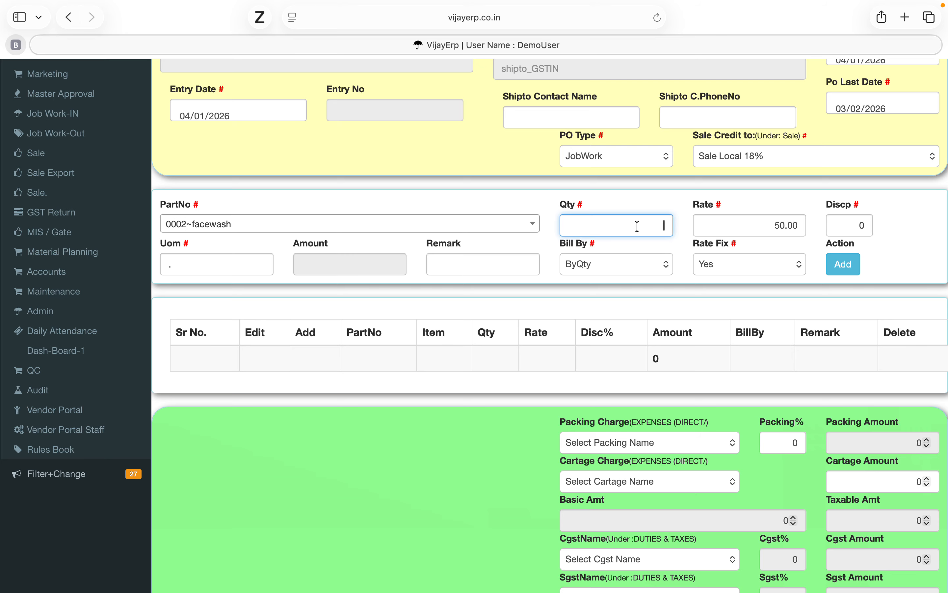
{"action": "type", "text": "0"}
{"action": "left_click", "coordinate": [761, 224]}
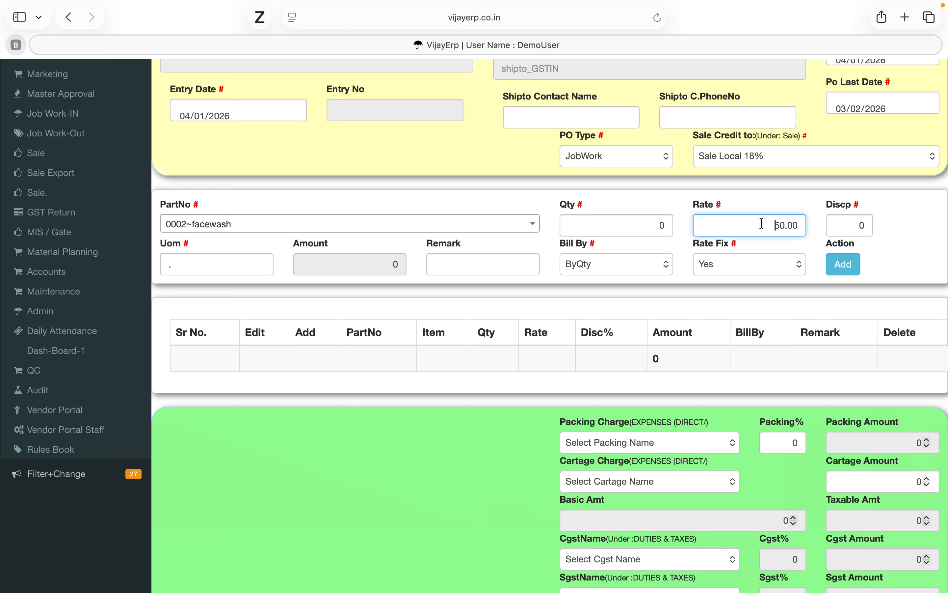
{"action": "left_click_drag", "start_coordinate": [762, 223], "coordinate": [840, 222]}
{"action": "key", "text": "BackSpace"}
{"action": "type", "text": "5"}
{"action": "key", "text": "Tab"}
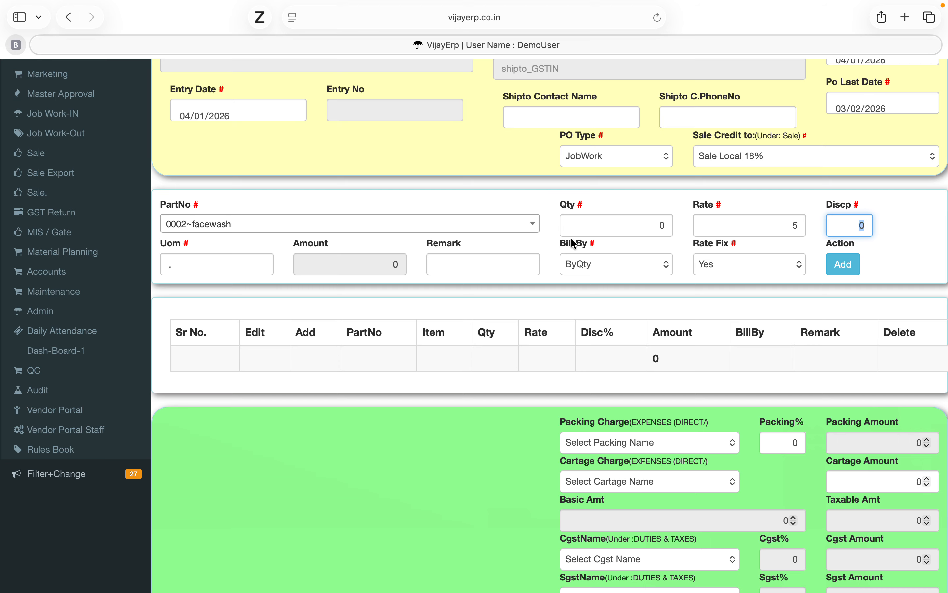
Switch the order line's Bill By option to ByWt and return it to ByQty
{"action": "left_click", "coordinate": [617, 266]}
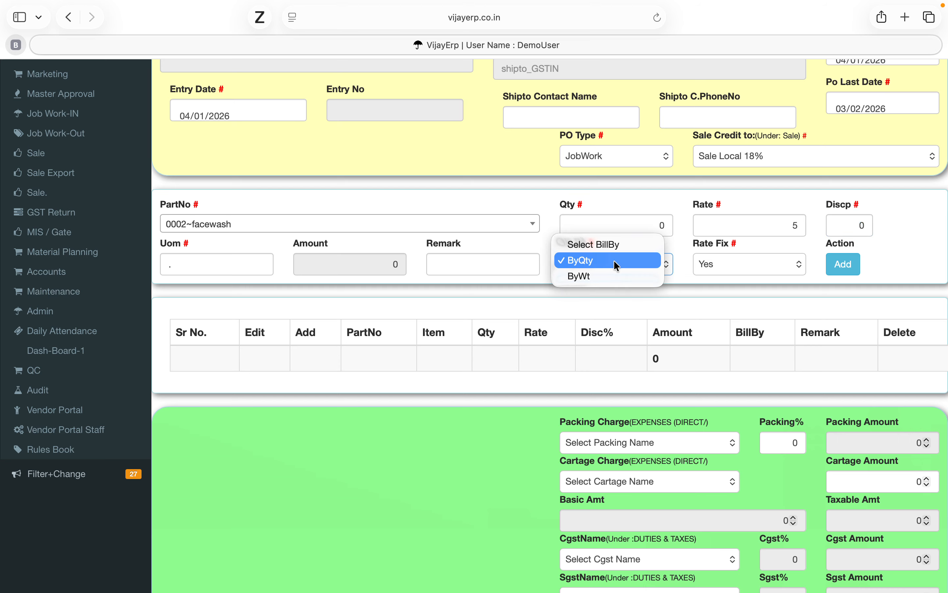
{"action": "left_click", "coordinate": [538, 253]}
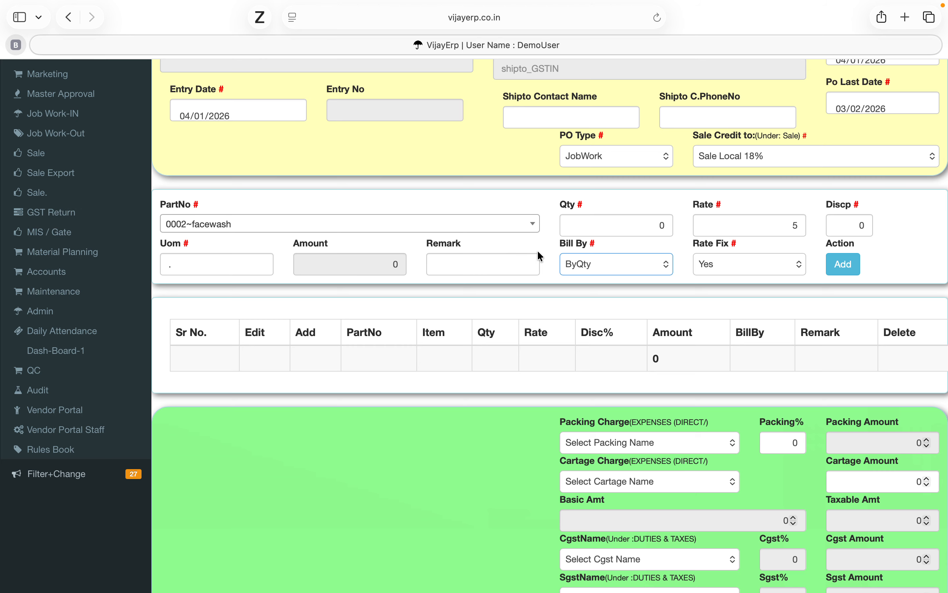
{"action": "left_click", "coordinate": [576, 256]}
{"action": "left_click", "coordinate": [588, 275]}
{"action": "left_click", "coordinate": [777, 228]}
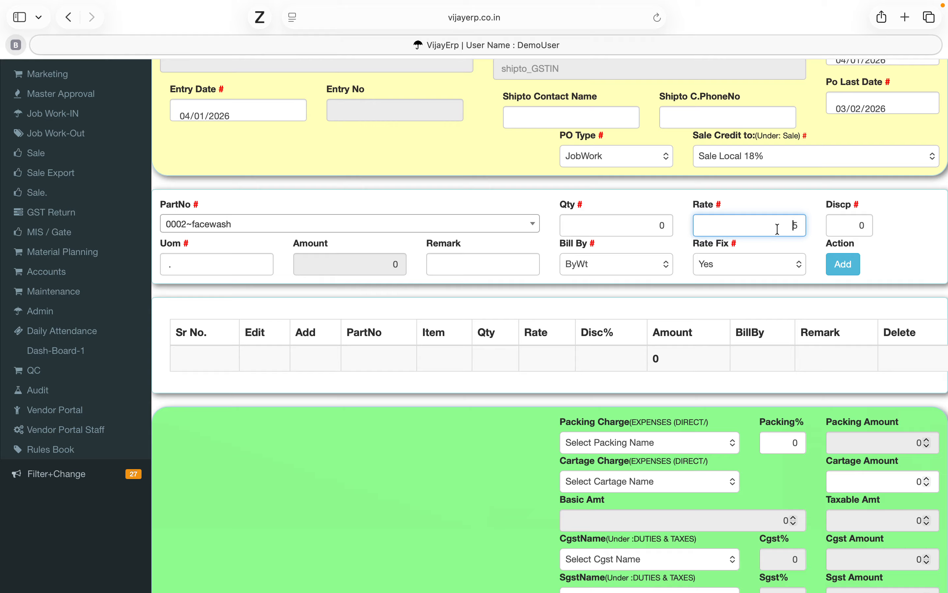
{"action": "left_click", "coordinate": [634, 268]}
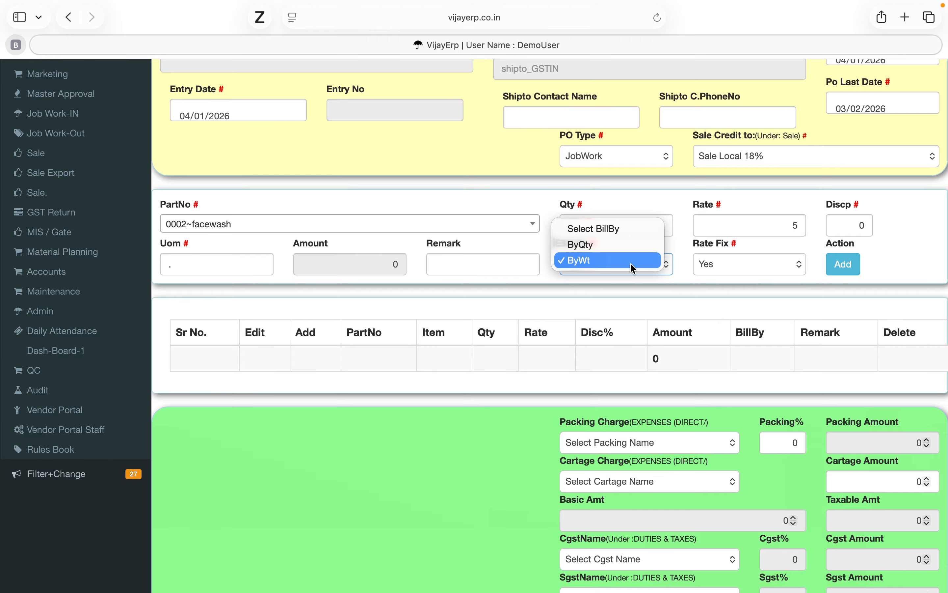
{"action": "left_click", "coordinate": [598, 245]}
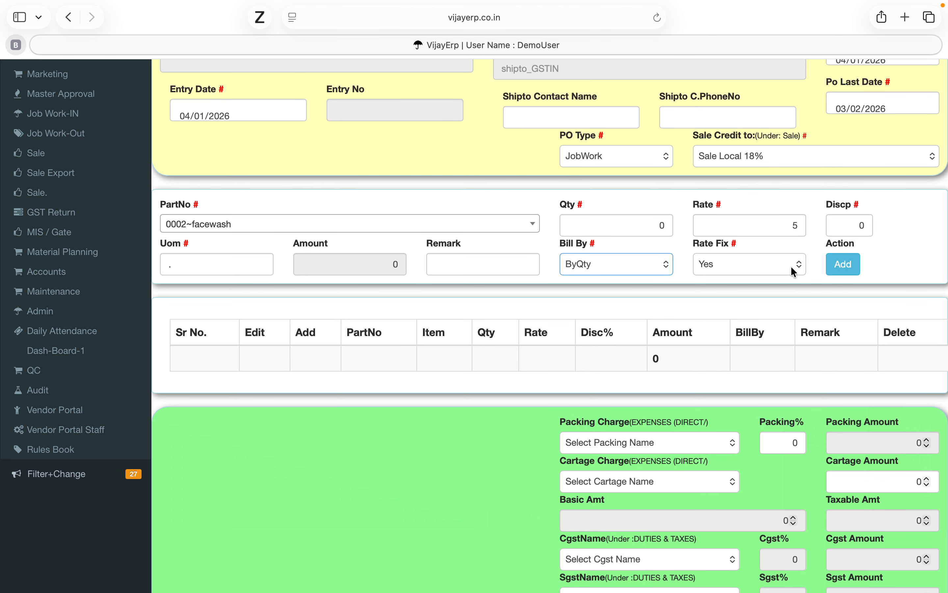
Add the facewash line to the sales order's item table
{"action": "scroll", "coordinate": [791, 271], "scroll_direction": "down", "scroll_amount": 2}
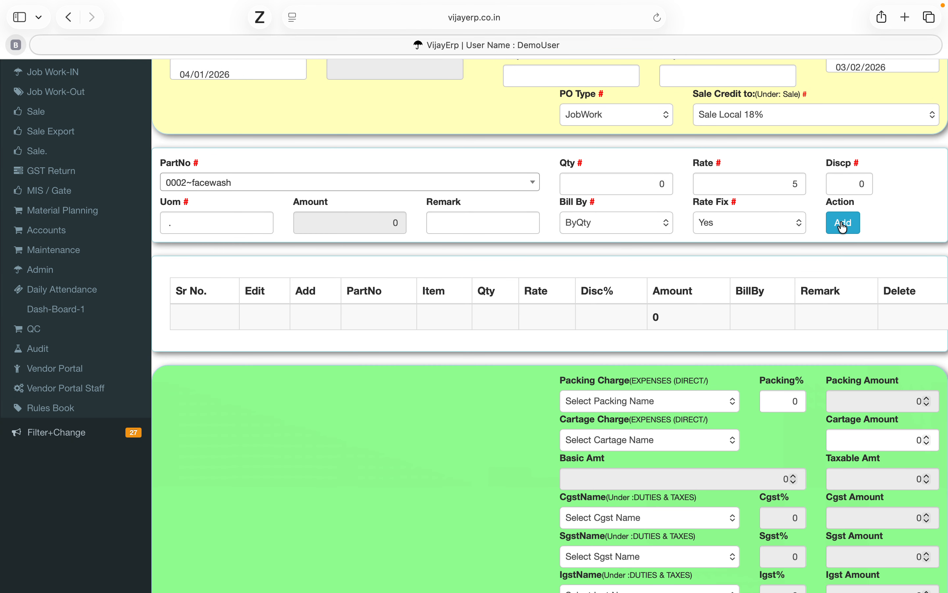
{"action": "left_click", "coordinate": [844, 224]}
{"action": "scroll", "coordinate": [629, 328], "scroll_direction": "down", "scroll_amount": 5}
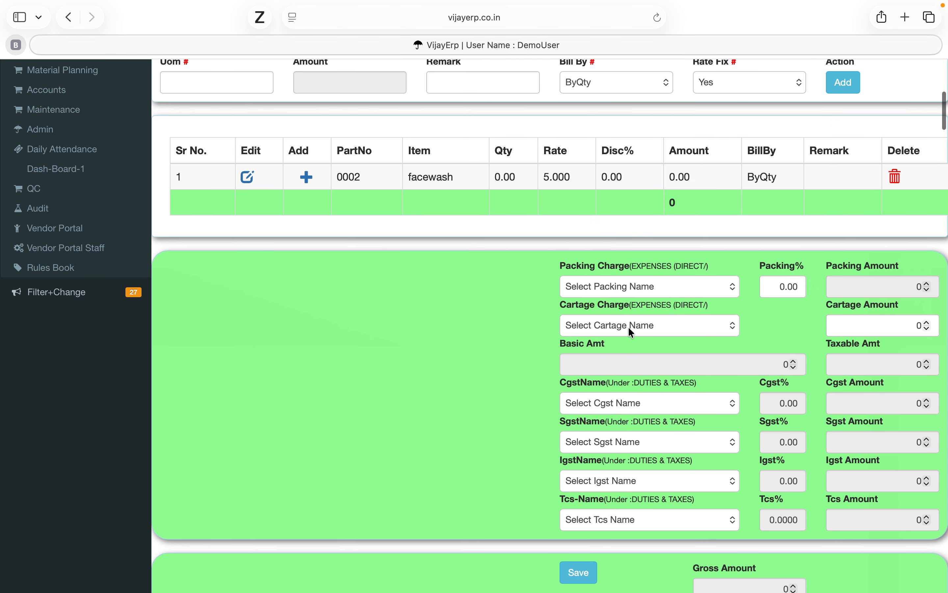
Review the Rate Fix setting and the PO type choices without changing them
{"action": "scroll", "coordinate": [628, 326], "scroll_direction": "up", "scroll_amount": 2}
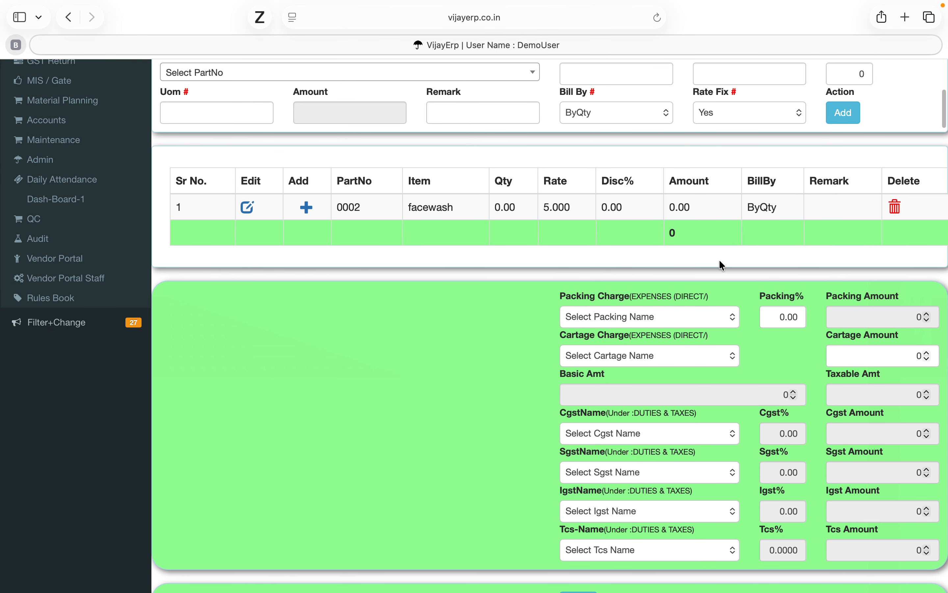
{"action": "left_click_drag", "start_coordinate": [688, 89], "coordinate": [727, 88]}
{"action": "scroll", "coordinate": [727, 87], "scroll_direction": "up", "scroll_amount": 3}
{"action": "scroll", "coordinate": [729, 91], "scroll_direction": "up", "scroll_amount": 3}
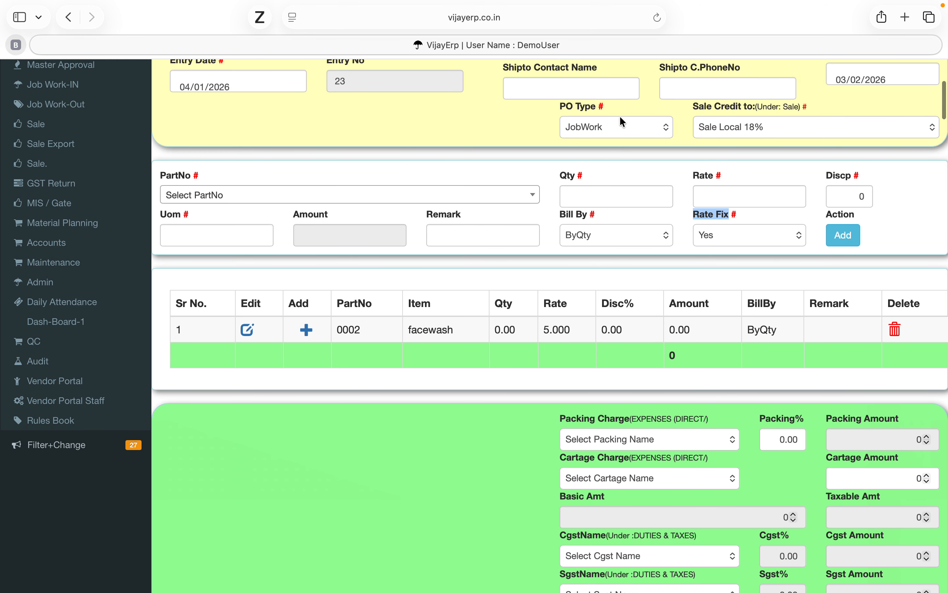
{"action": "left_click", "coordinate": [601, 128]}
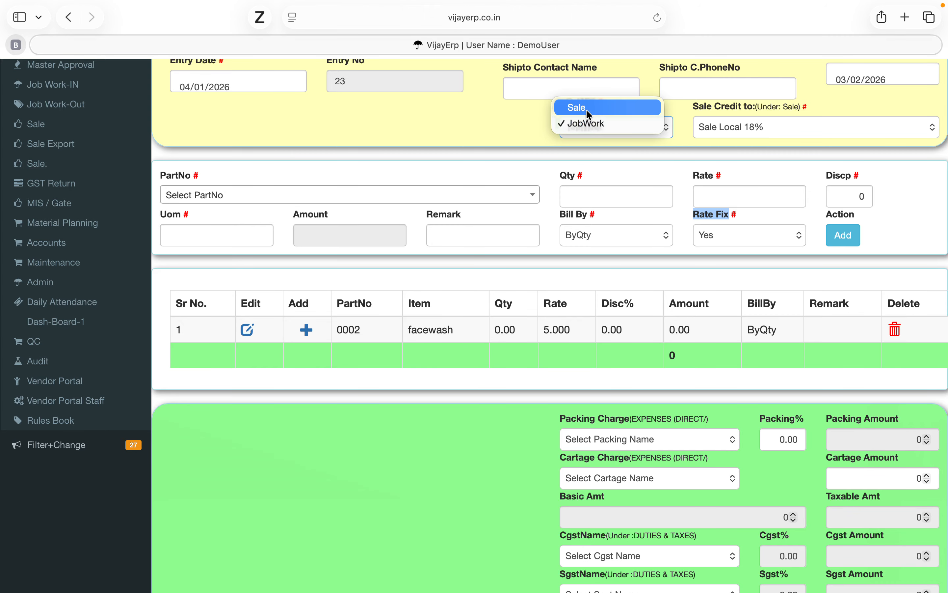
{"action": "left_click", "coordinate": [494, 112]}
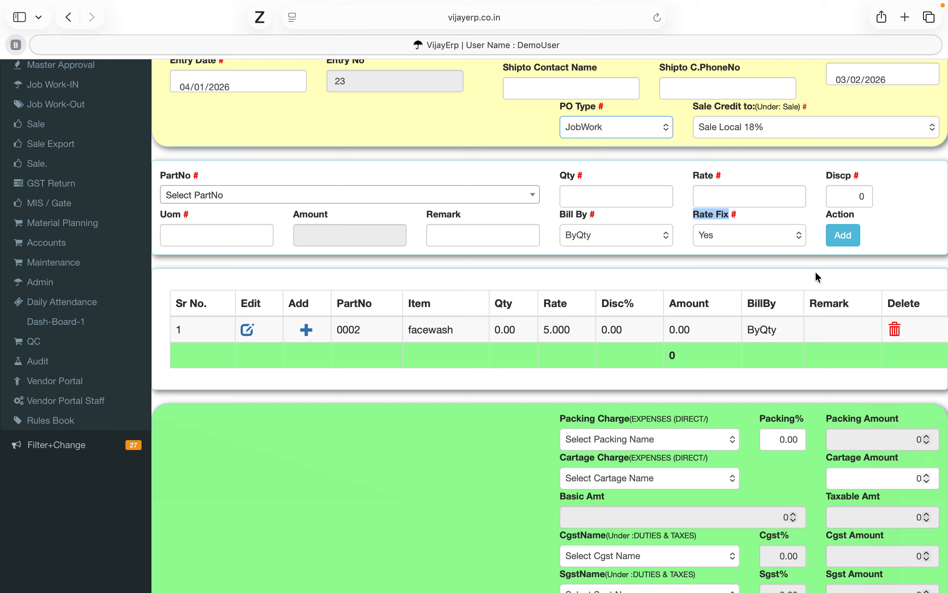
{"action": "left_click", "coordinate": [875, 218]}
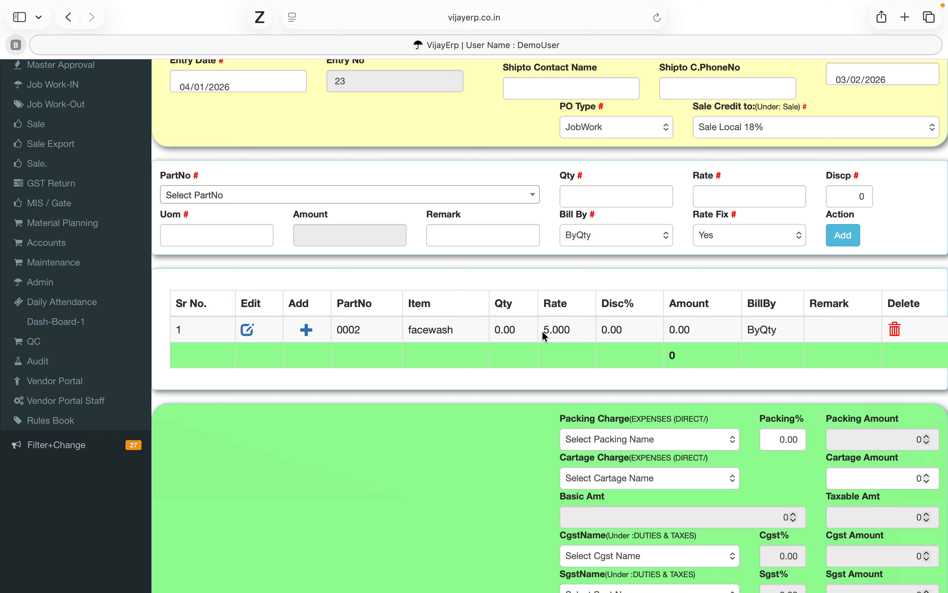
Apply Cgst @ 9% and Sgst @9% to the sales order and save it
{"action": "scroll", "coordinate": [544, 336], "scroll_direction": "down", "scroll_amount": 5}
{"action": "scroll", "coordinate": [544, 333], "scroll_direction": "down", "scroll_amount": 3}
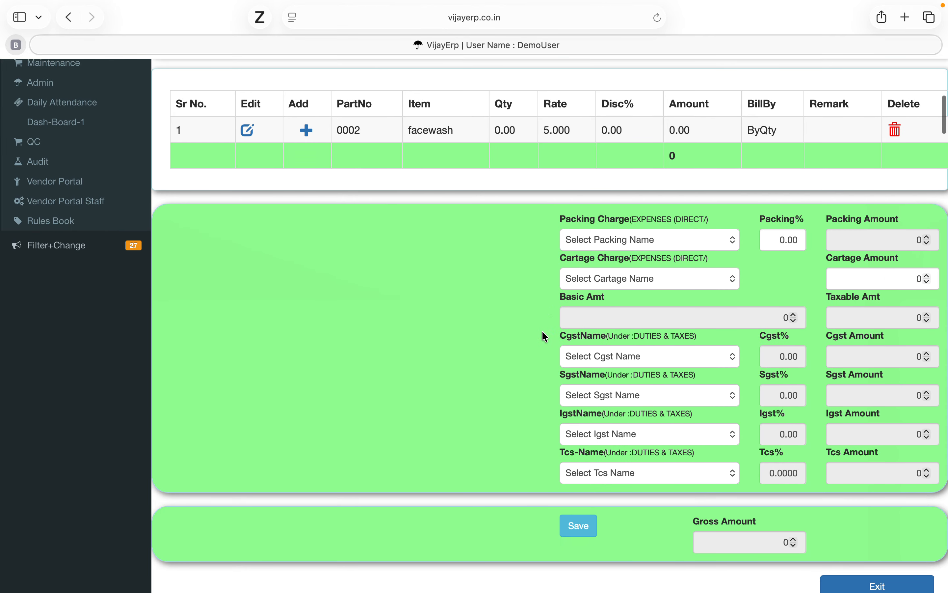
{"action": "scroll", "coordinate": [627, 321], "scroll_direction": "down", "scroll_amount": 2}
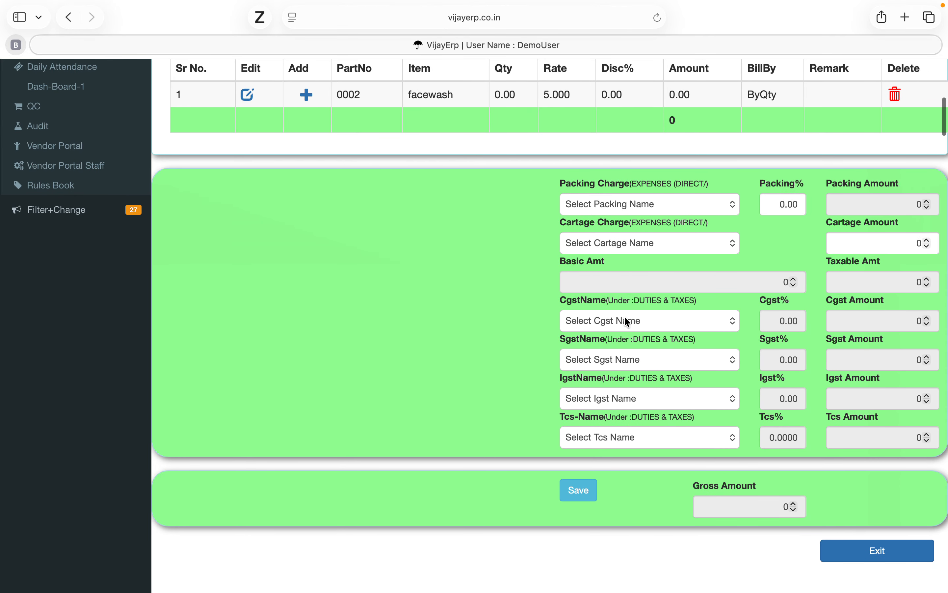
{"action": "left_click", "coordinate": [602, 317]}
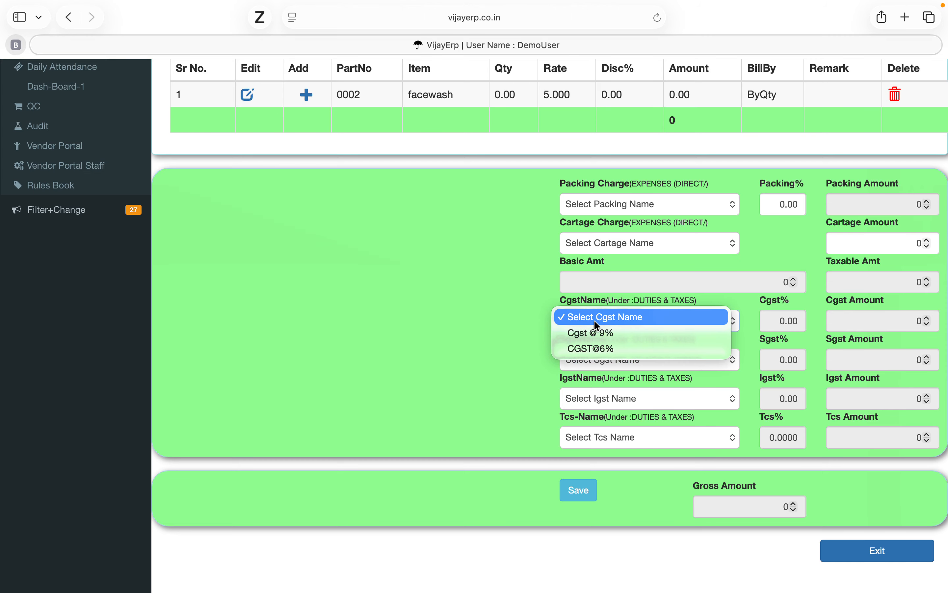
{"action": "left_click", "coordinate": [588, 334]}
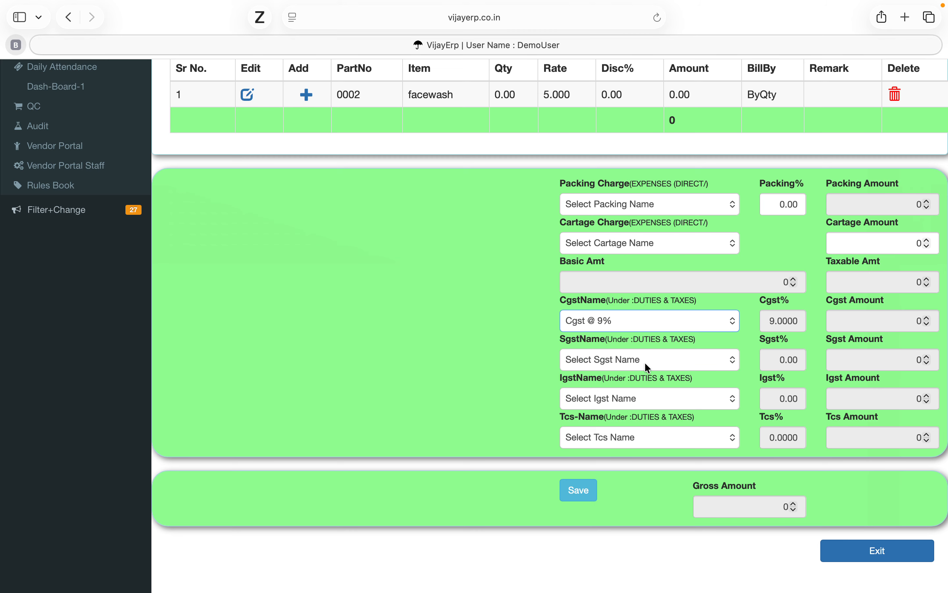
{"action": "left_click", "coordinate": [607, 359]}
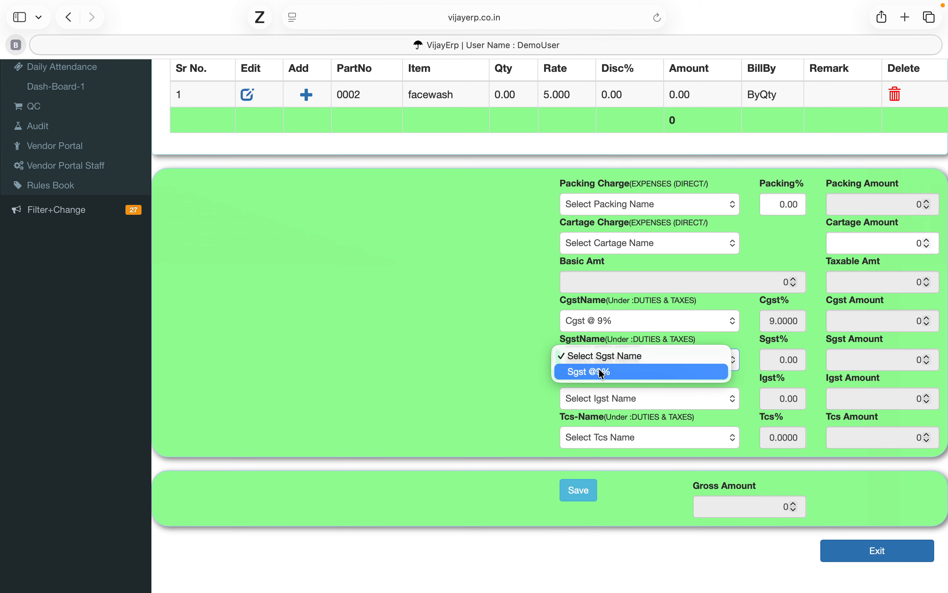
{"action": "left_click", "coordinate": [588, 372]}
{"action": "scroll", "coordinate": [604, 374], "scroll_direction": "down", "scroll_amount": 1}
{"action": "scroll", "coordinate": [600, 367], "scroll_direction": "down", "scroll_amount": 1}
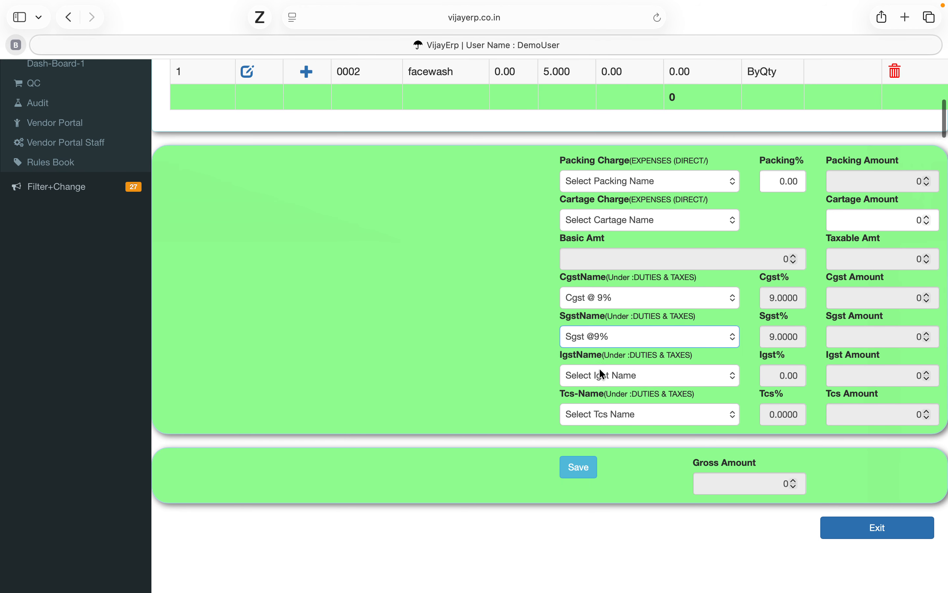
{"action": "left_click", "coordinate": [578, 467]}
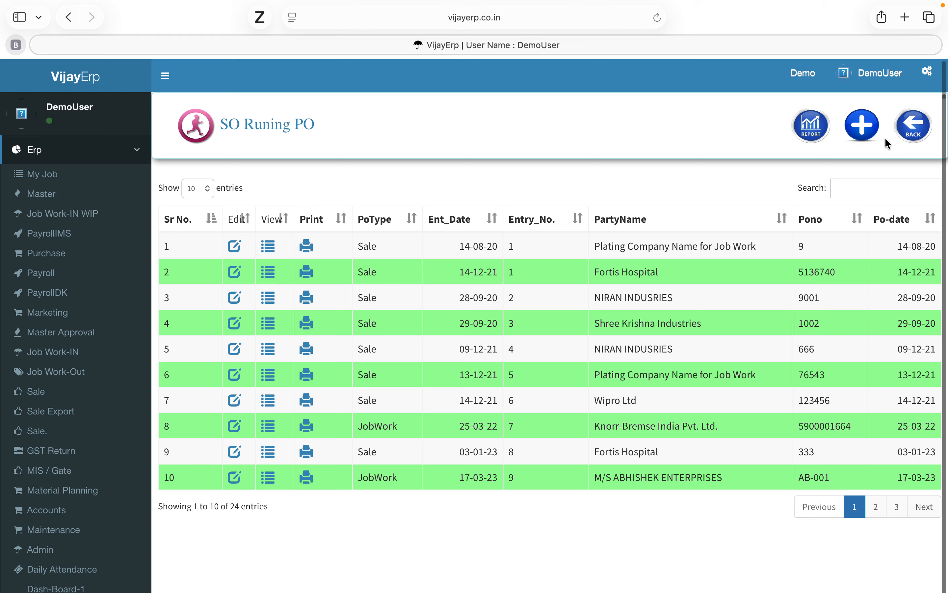
Leave the sales order list and start a new Job Work Inside [RGP] entry in the Job Work-IN WIP module
{"action": "left_click", "coordinate": [914, 126]}
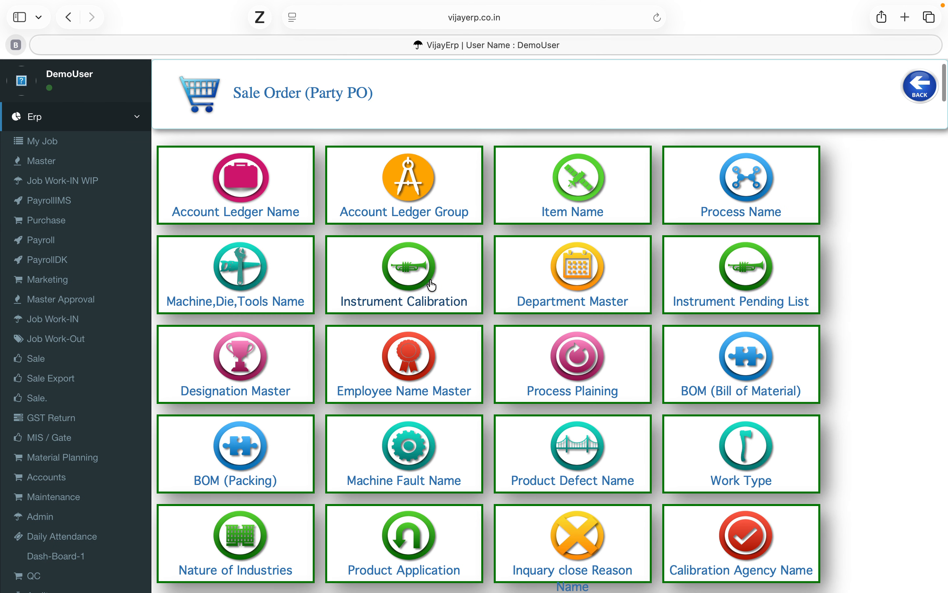
{"action": "left_click", "coordinate": [74, 179]}
{"action": "left_click", "coordinate": [235, 163]}
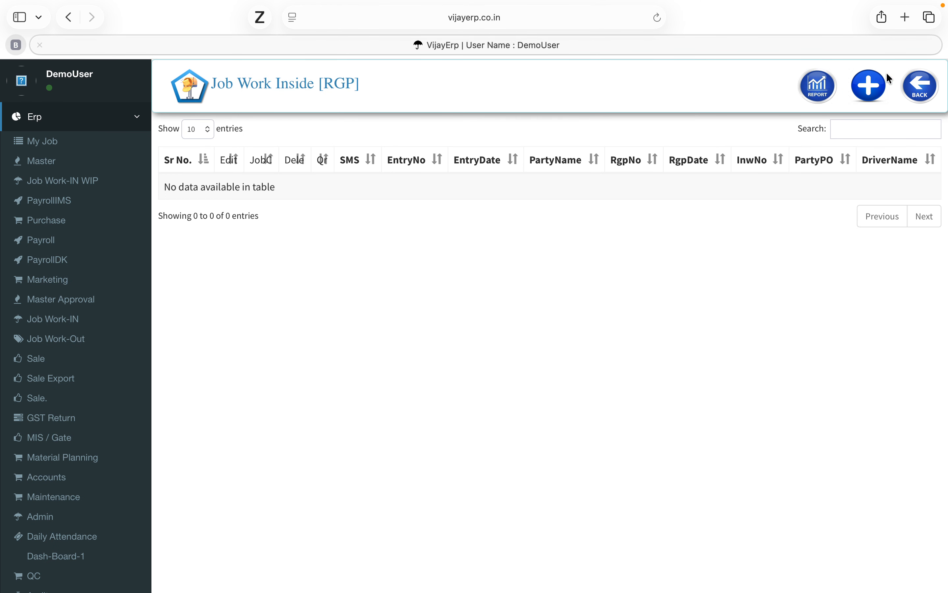
{"action": "left_click", "coordinate": [873, 90]}
Set the RGP entry's party to JobWork Party and select that party's running sales order
{"action": "left_click", "coordinate": [328, 163]}
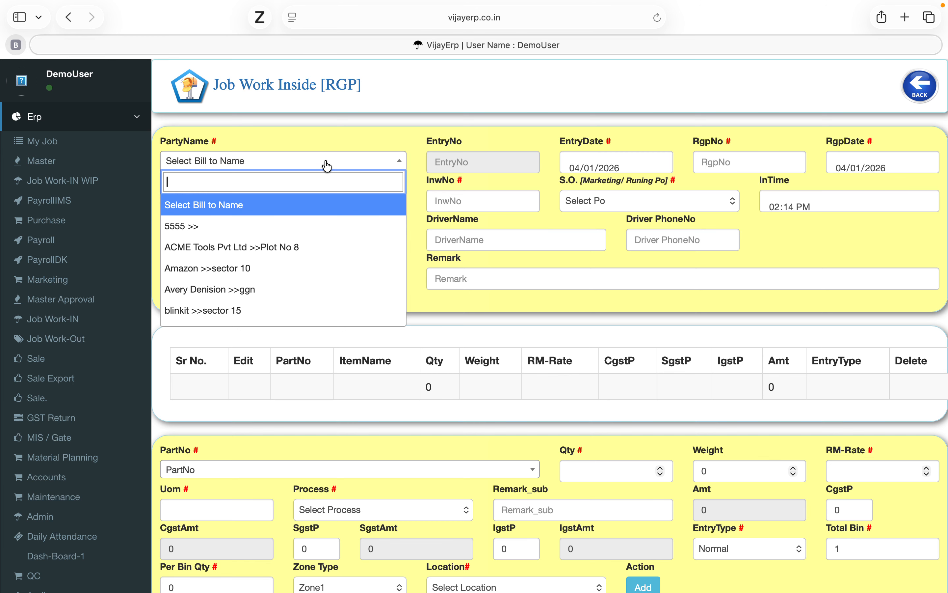
{"action": "type", "text": "job"}
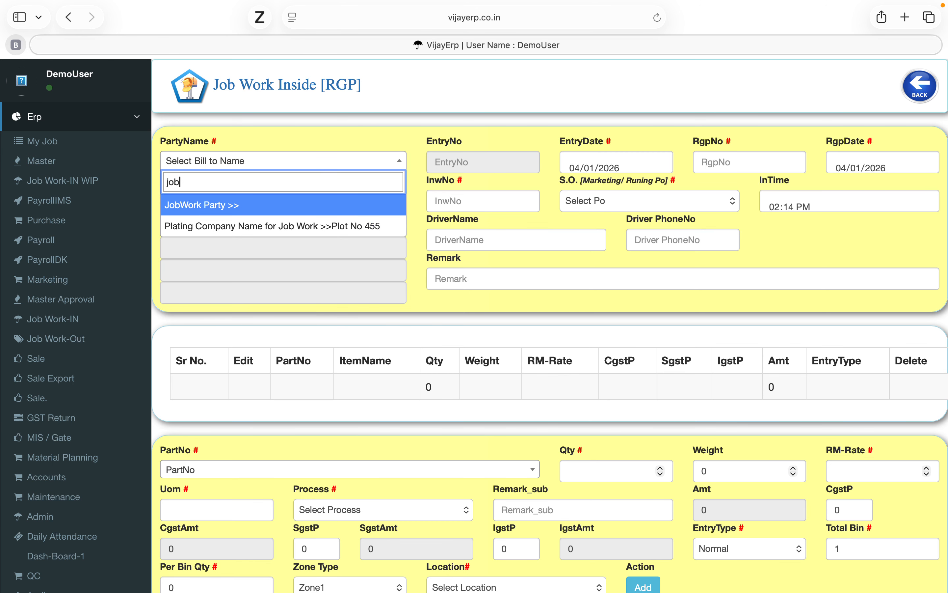
{"action": "left_click", "coordinate": [210, 207]}
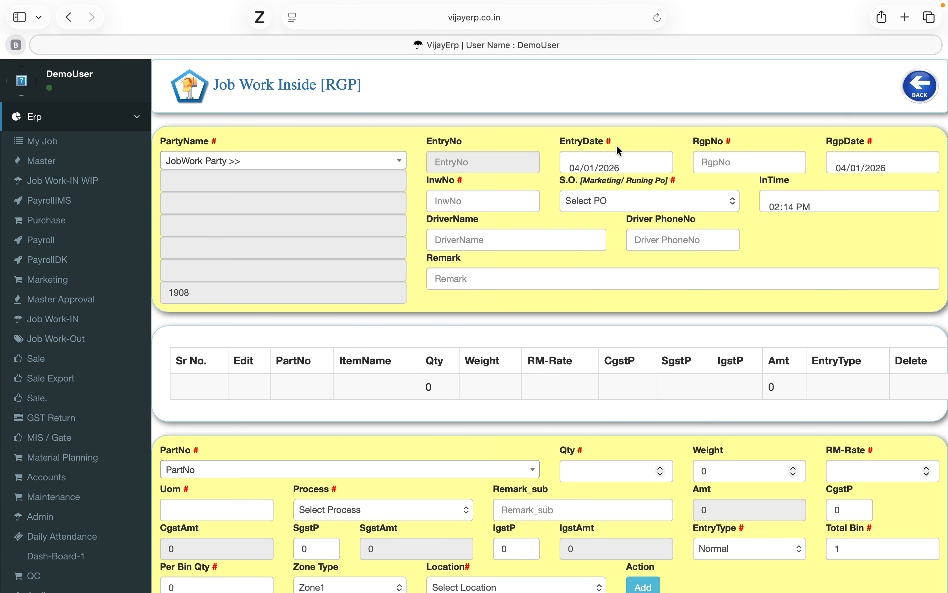
{"action": "left_click", "coordinate": [642, 199]}
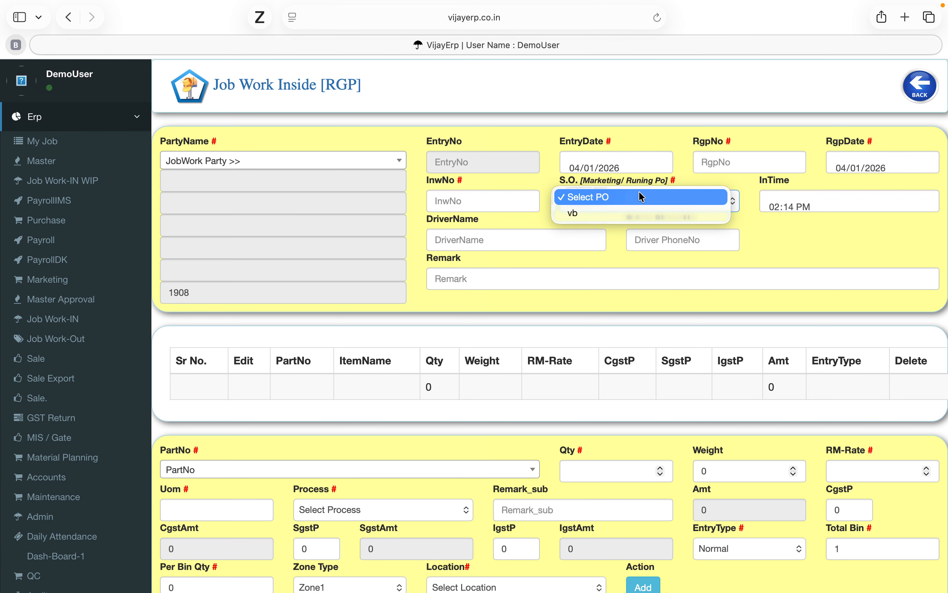
{"action": "left_click", "coordinate": [596, 213]}
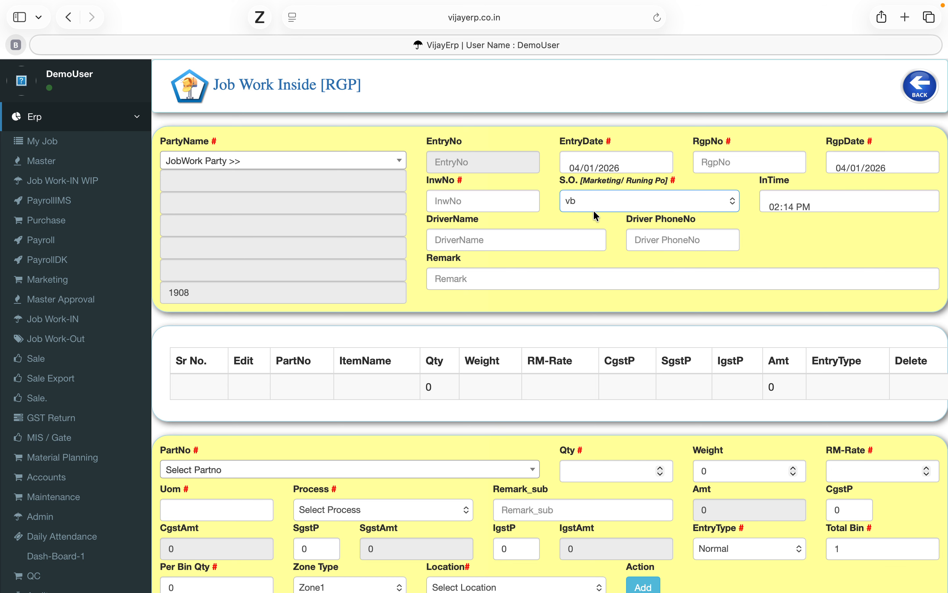
Enter 3 as the inward number and 25260009 as the RGP number
{"action": "scroll", "coordinate": [602, 204], "scroll_direction": "down", "scroll_amount": 1}
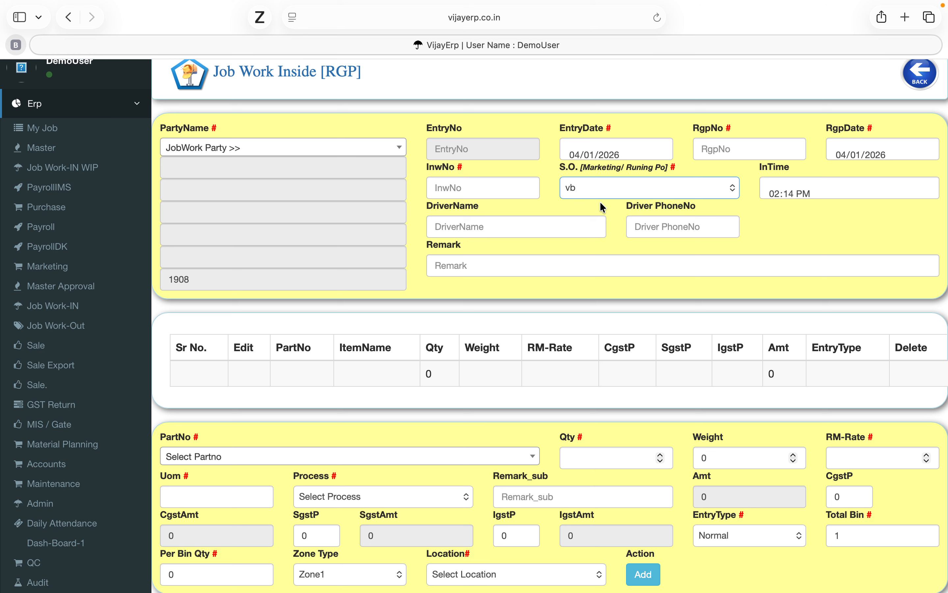
{"action": "left_click", "coordinate": [484, 188]}
{"action": "type", "text": "3"}
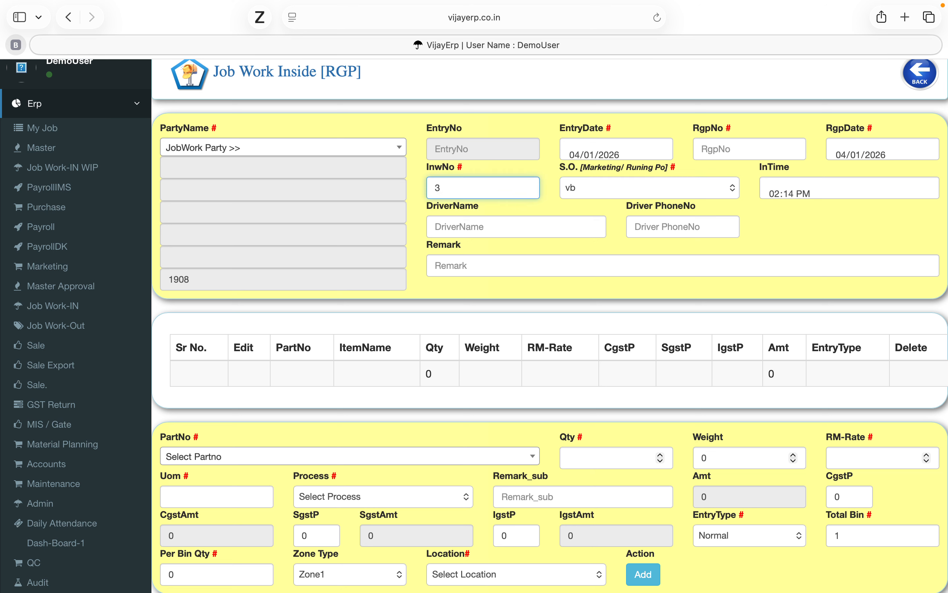
{"action": "left_click", "coordinate": [744, 146]}
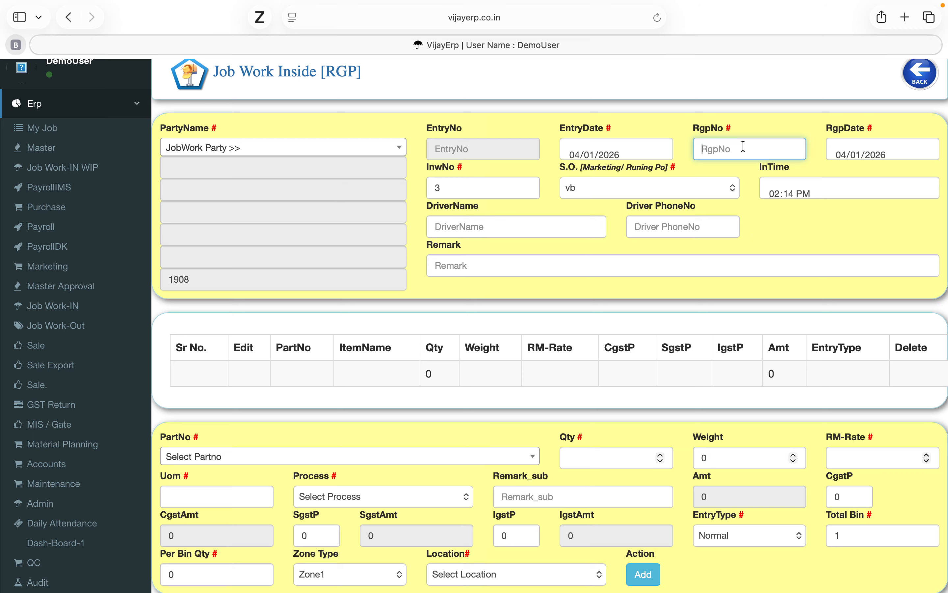
{"action": "type", "text": "25260009"}
{"action": "scroll", "coordinate": [575, 255], "scroll_direction": "down", "scroll_amount": 2}
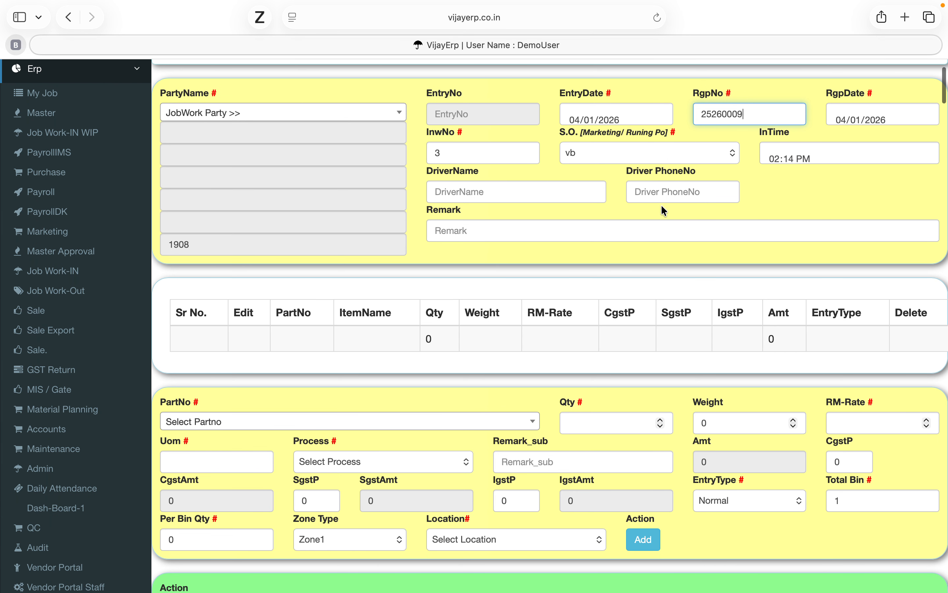
{"action": "left_click", "coordinate": [645, 184]}
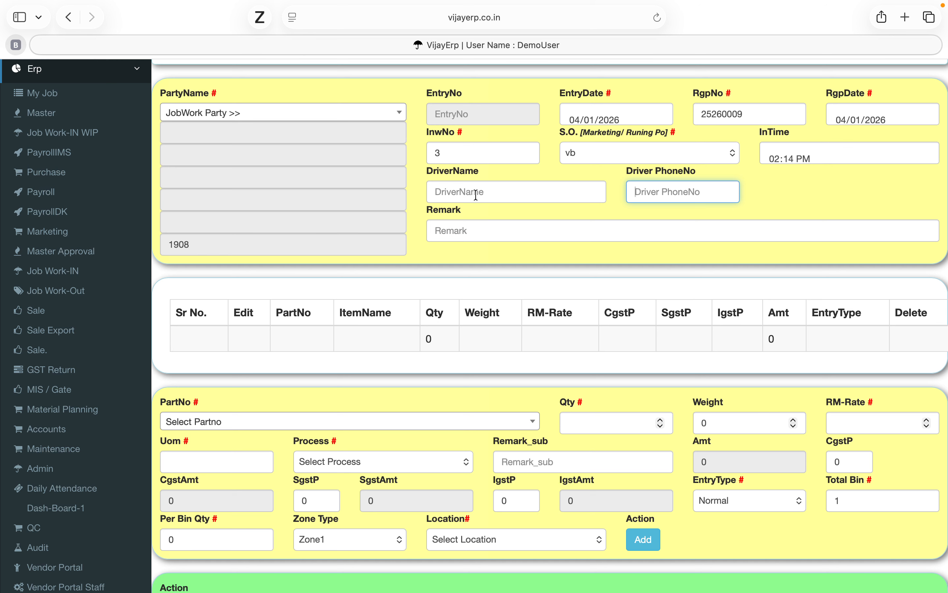
Choose part 0002~facewash for the RGP item line and set its quantity to 600
{"action": "scroll", "coordinate": [468, 206], "scroll_direction": "down", "scroll_amount": 3}
{"action": "scroll", "coordinate": [468, 206], "scroll_direction": "down", "scroll_amount": 3}
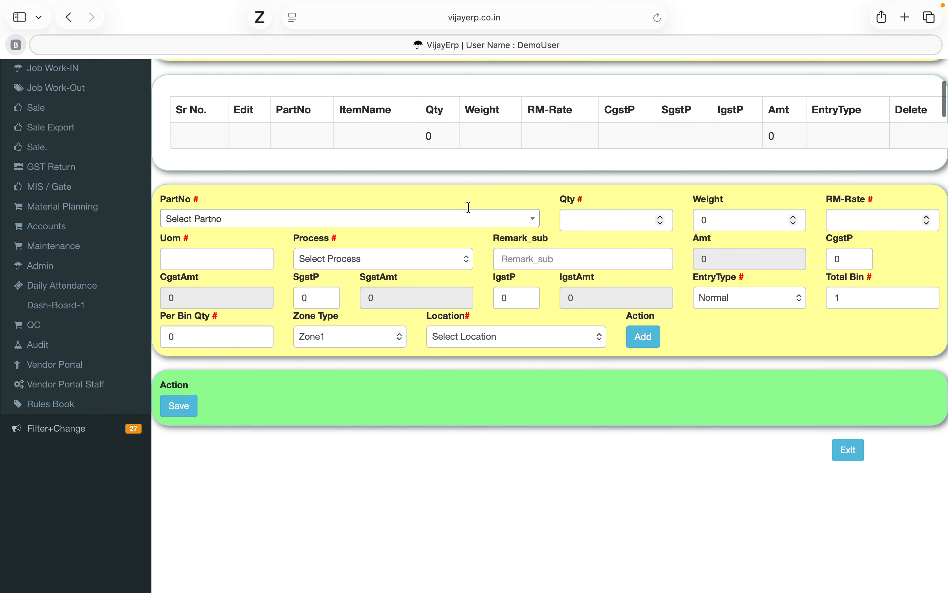
{"action": "left_click", "coordinate": [377, 212]}
{"action": "left_click", "coordinate": [221, 288]}
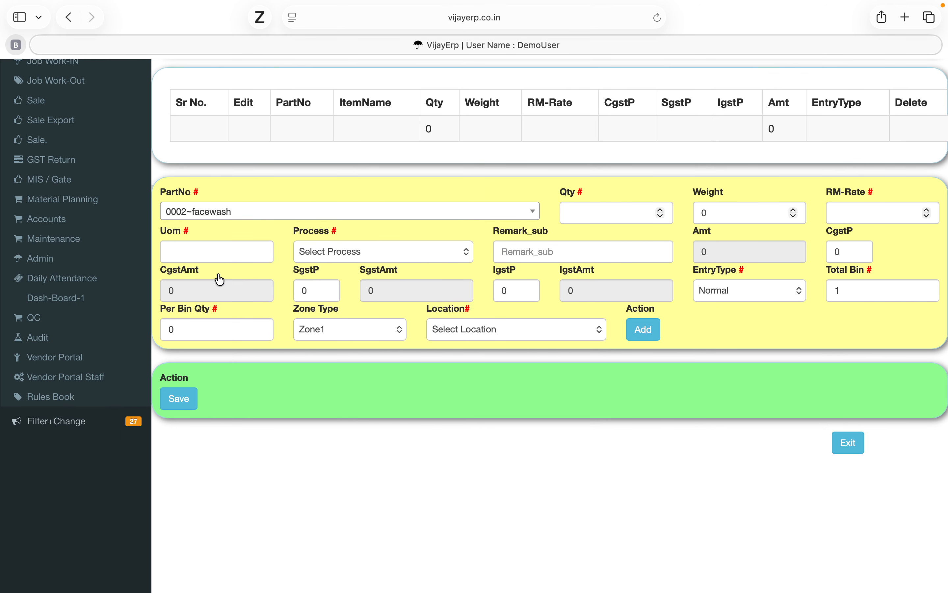
{"action": "left_click", "coordinate": [610, 212]}
{"action": "double_click", "coordinate": [611, 212]}
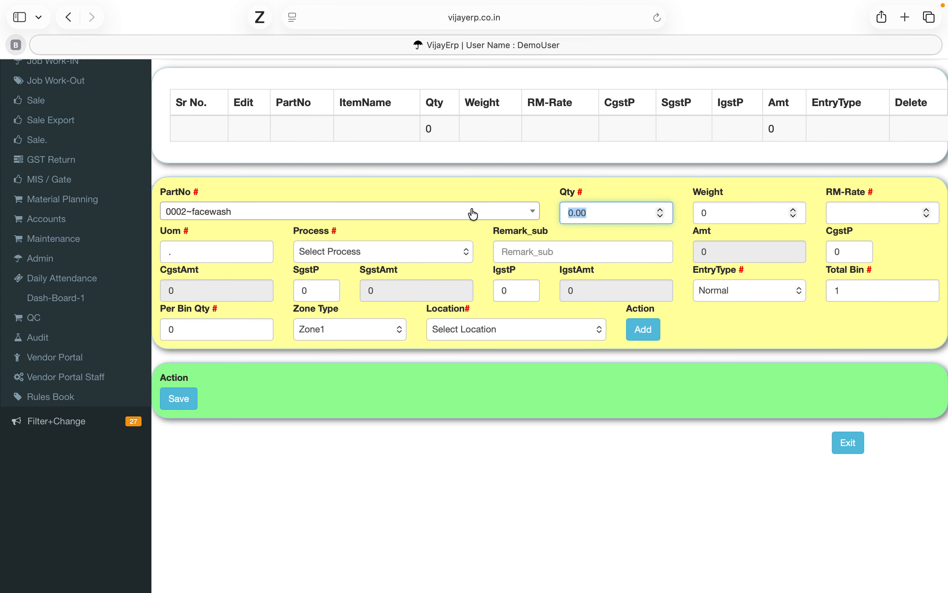
{"action": "type", "text": "600"}
{"action": "key", "text": "Tab"}
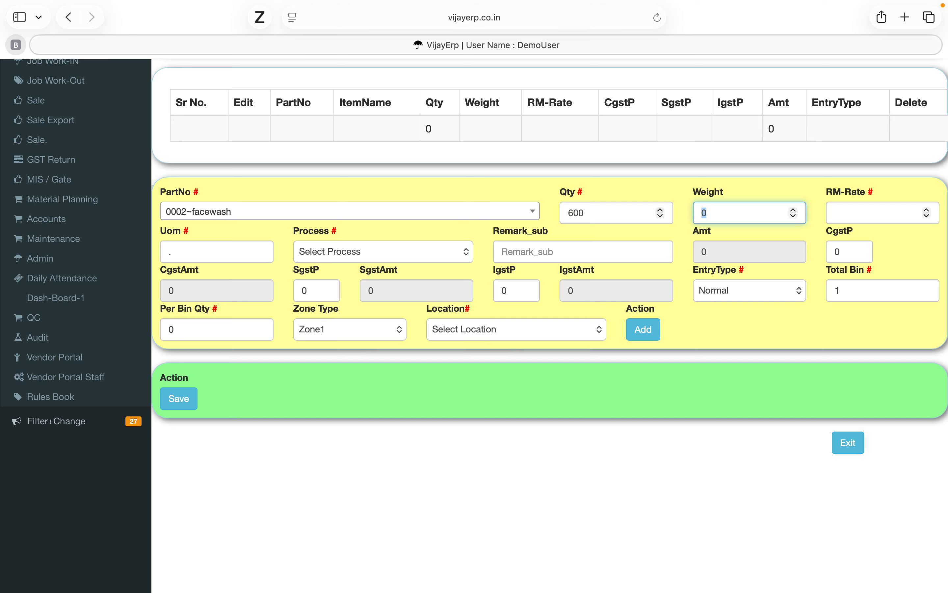
Set the item line's RM-Rate to 60, keeping the existing unit of measure
{"action": "left_click", "coordinate": [882, 212]}
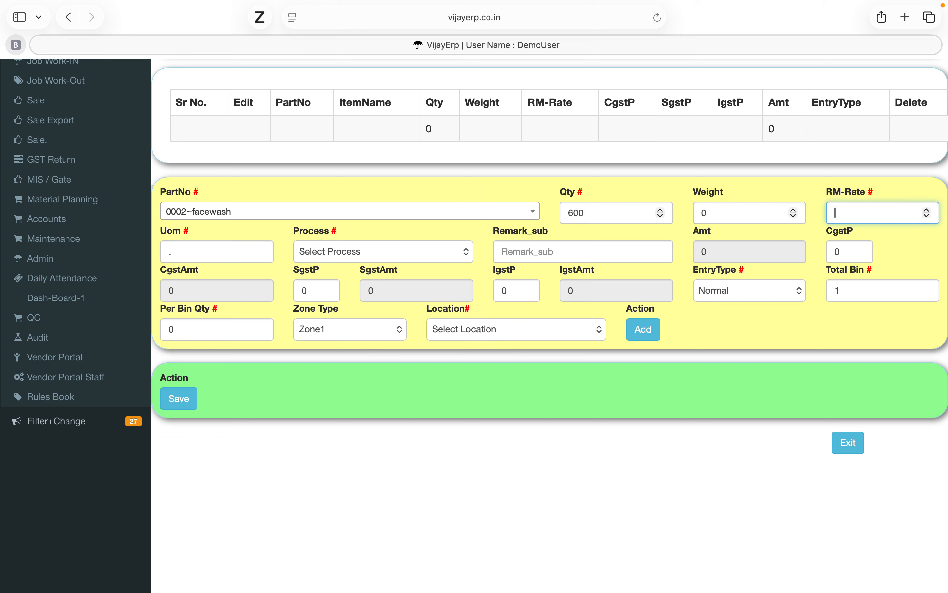
{"action": "type", "text": "60"}
{"action": "key", "text": "Tab"}
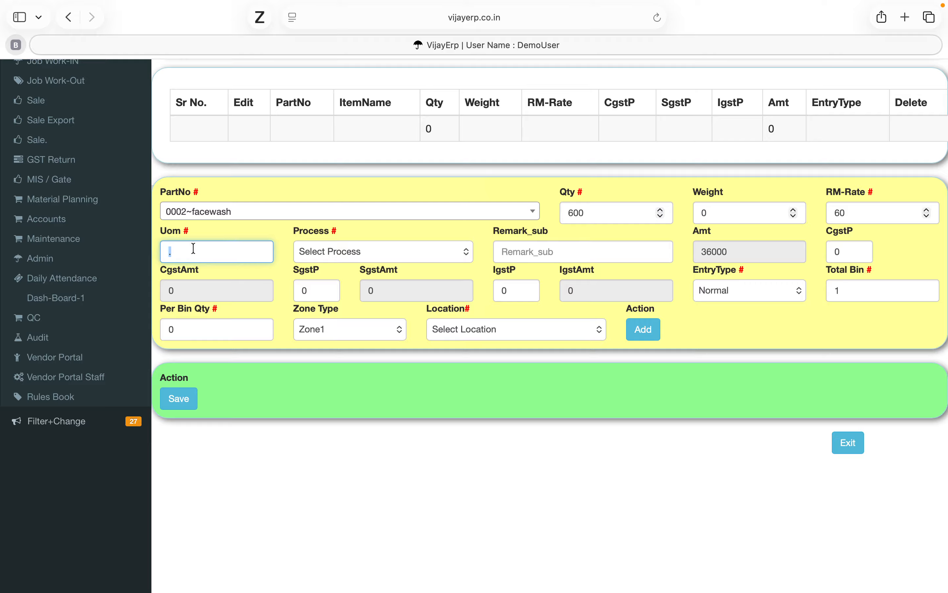
{"action": "left_click", "coordinate": [174, 250]}
{"action": "key", "text": "Tab"}
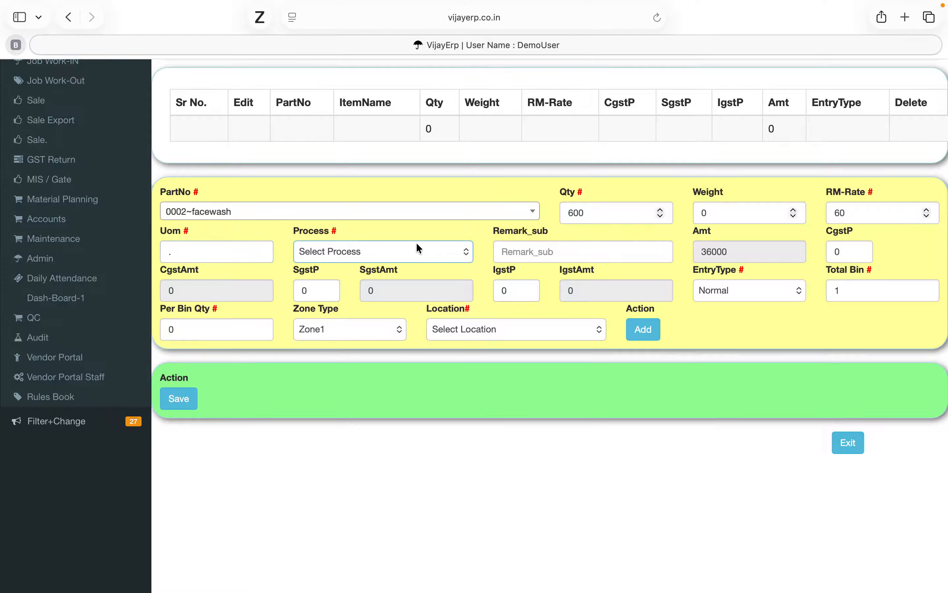
Set the item line's process to Powder coating and enter Black as its sub-remark
{"action": "left_click", "coordinate": [403, 250]}
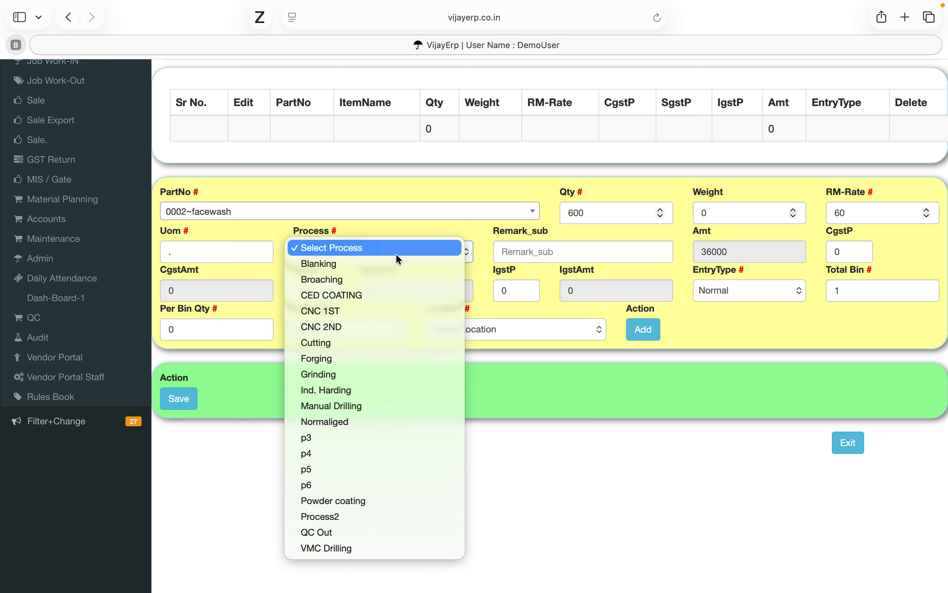
{"action": "type", "text": "po"}
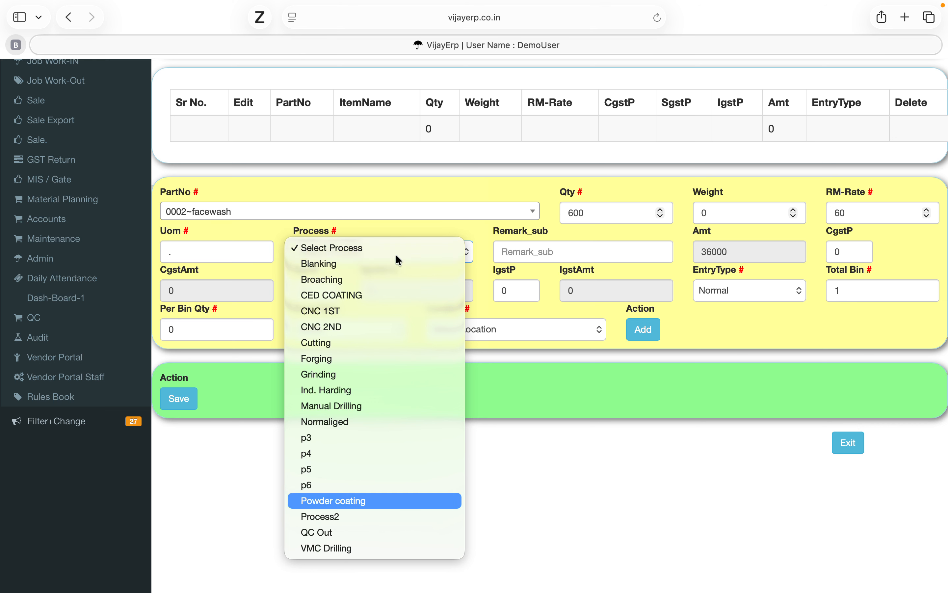
{"action": "key", "text": "Return"}
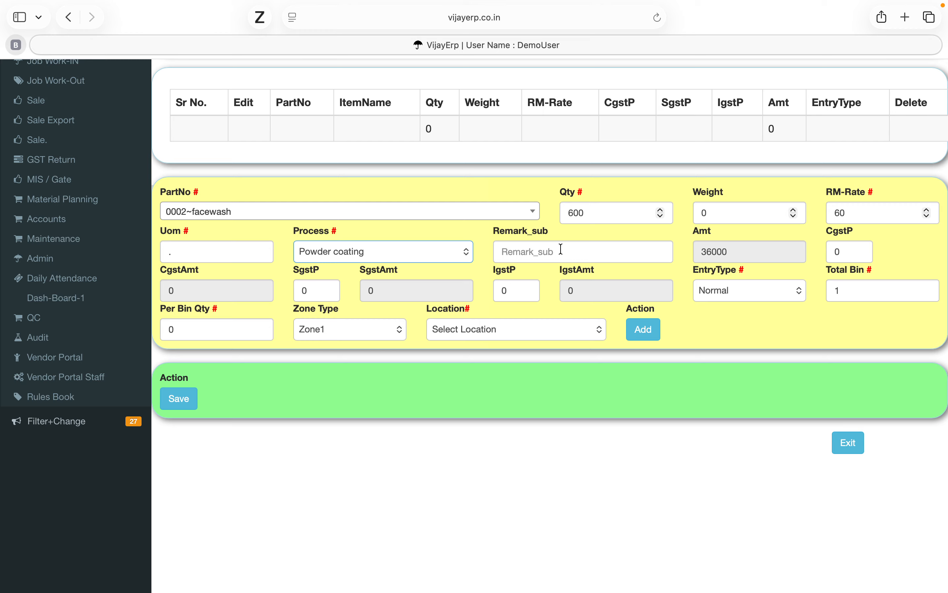
{"action": "left_click", "coordinate": [558, 248]}
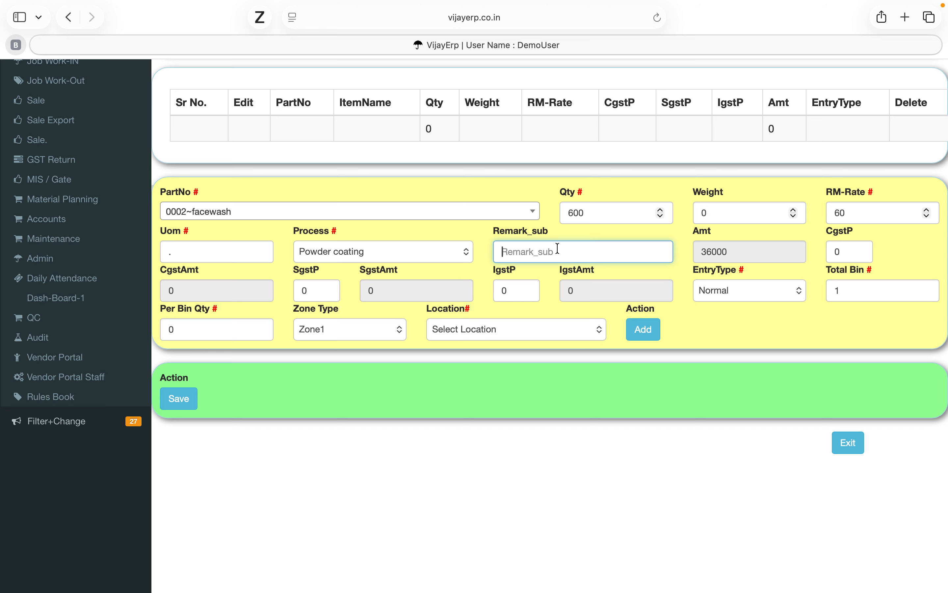
{"action": "type", "text": "Black"}
Set both the CGST and SGST percentages of the item line to 14, leaving IGST at 0
{"action": "left_click", "coordinate": [849, 254]}
{"action": "left_click_drag", "start_coordinate": [849, 254], "coordinate": [781, 253]}
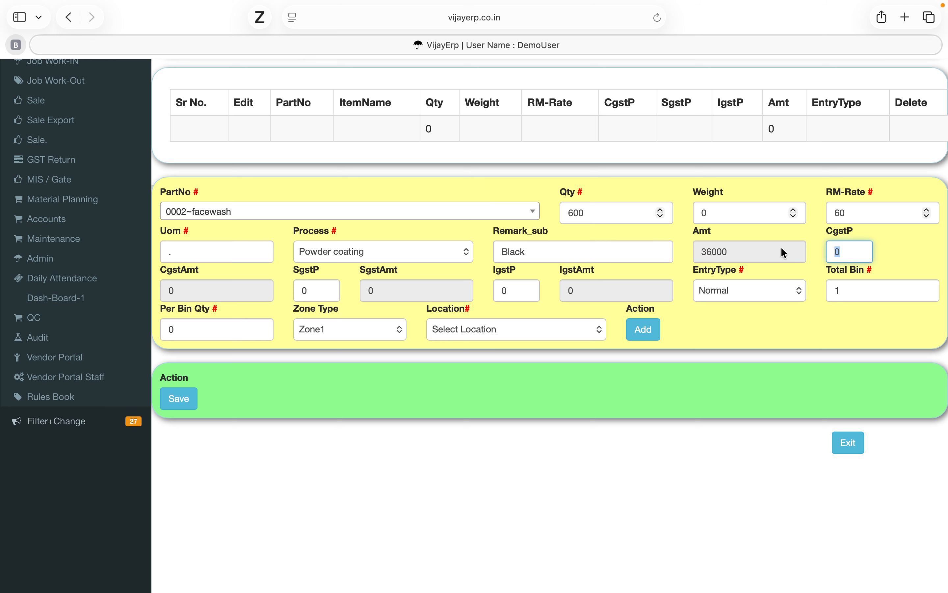
{"action": "type", "text": "14"}
{"action": "key", "text": "Tab"}
{"action": "key", "text": "Tab"}
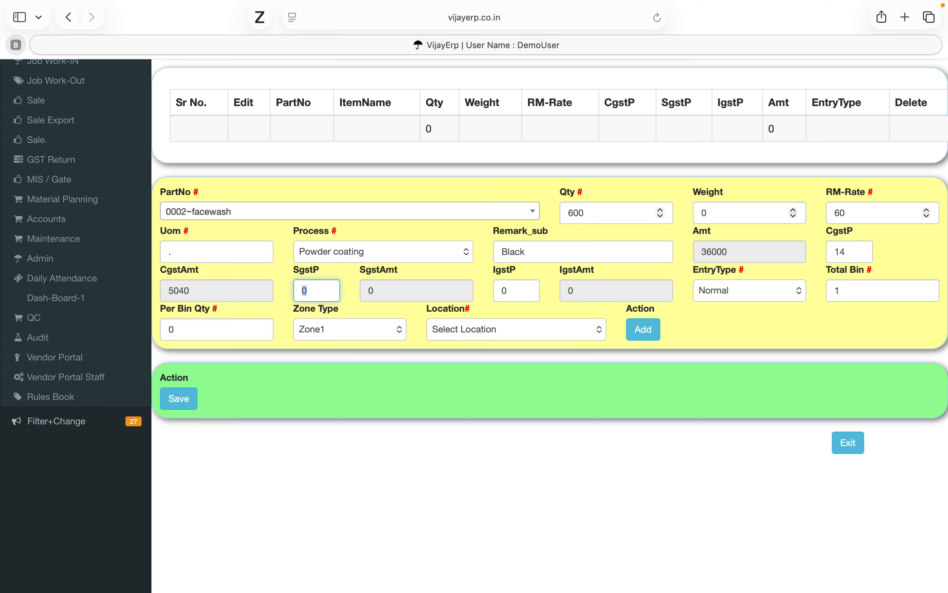
{"action": "type", "text": "14"}
{"action": "key", "text": "Tab"}
{"action": "key", "text": "Tab"}
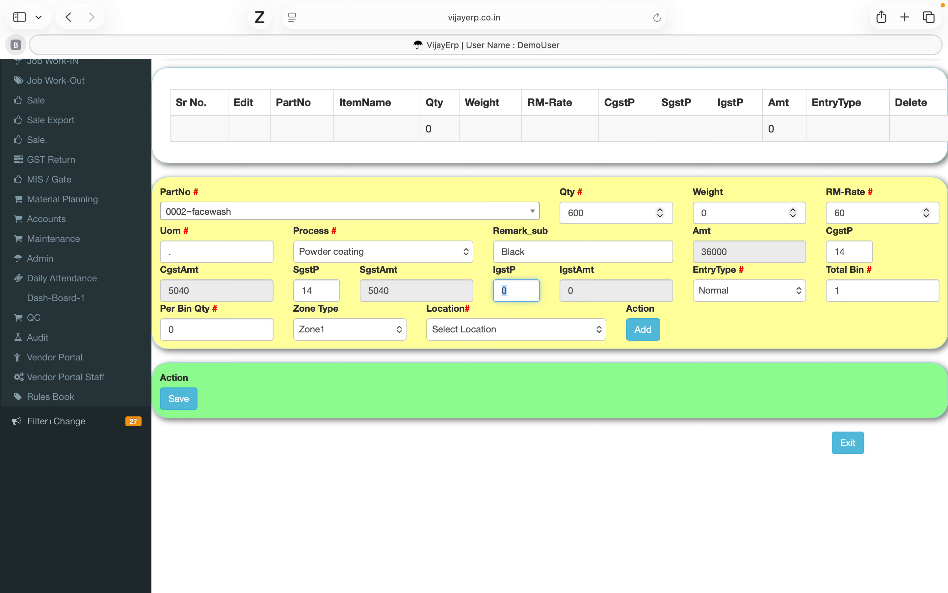
{"action": "key", "text": "Tab"}
{"action": "key", "text": "Tab"}
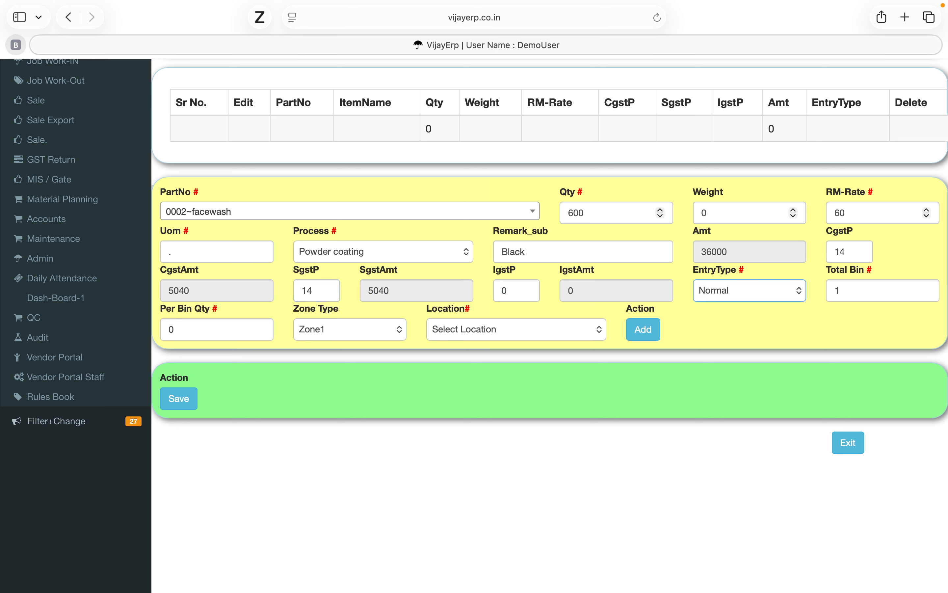
Examine the entry type options Normal and Rejection, keeping Normal for the item line
{"action": "left_click", "coordinate": [764, 289]}
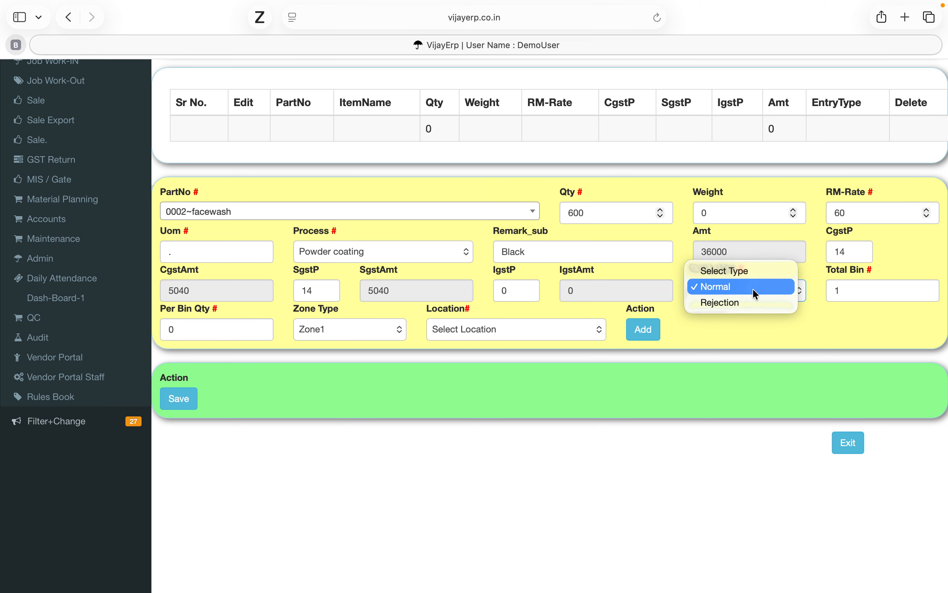
{"action": "left_click", "coordinate": [726, 334]}
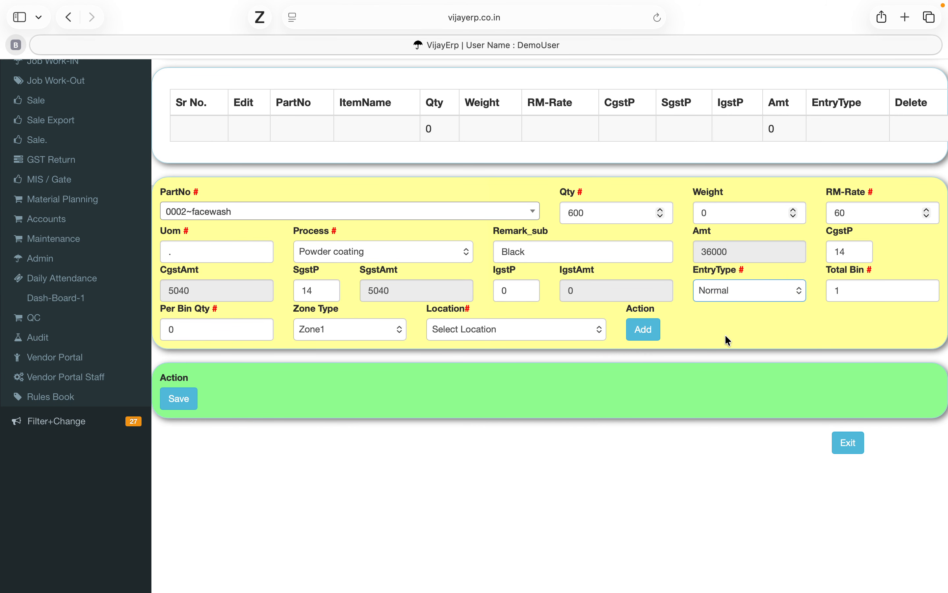
{"action": "scroll", "coordinate": [726, 334], "scroll_direction": "up", "scroll_amount": 3}
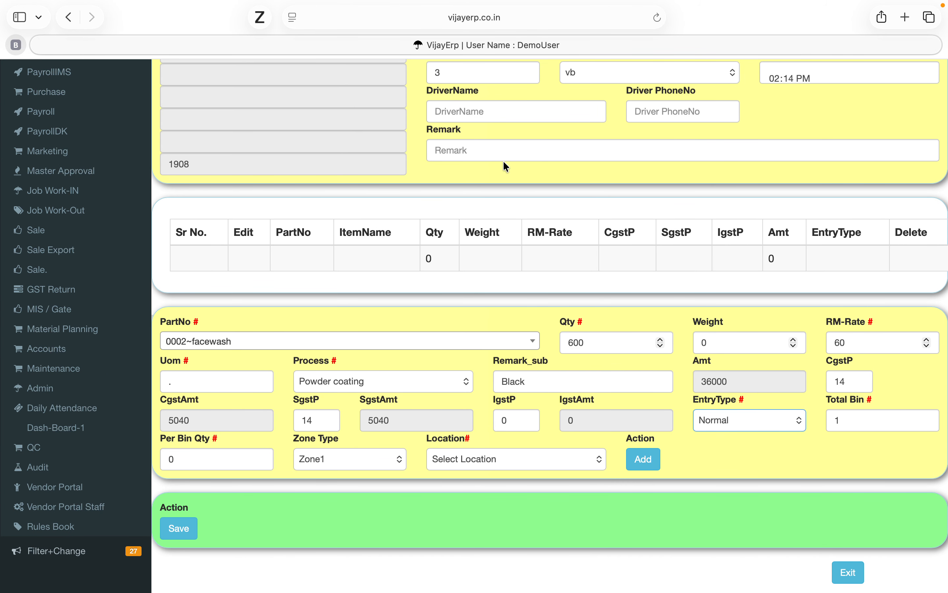
{"action": "scroll", "coordinate": [513, 315], "scroll_direction": "down", "scroll_amount": 1}
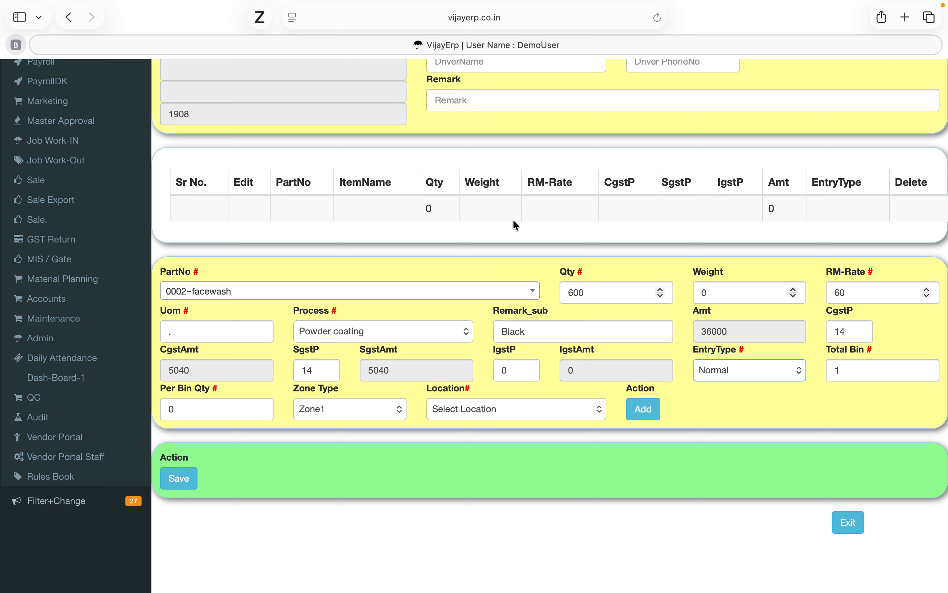
{"action": "left_click", "coordinate": [732, 367]}
{"action": "left_click", "coordinate": [719, 382]}
{"action": "left_click", "coordinate": [712, 367]}
{"action": "left_click", "coordinate": [715, 351]}
Keep the total bin count at 1, set the quantity per bin to 600 and choose Zone1 as the zone type
{"action": "left_click", "coordinate": [847, 370]}
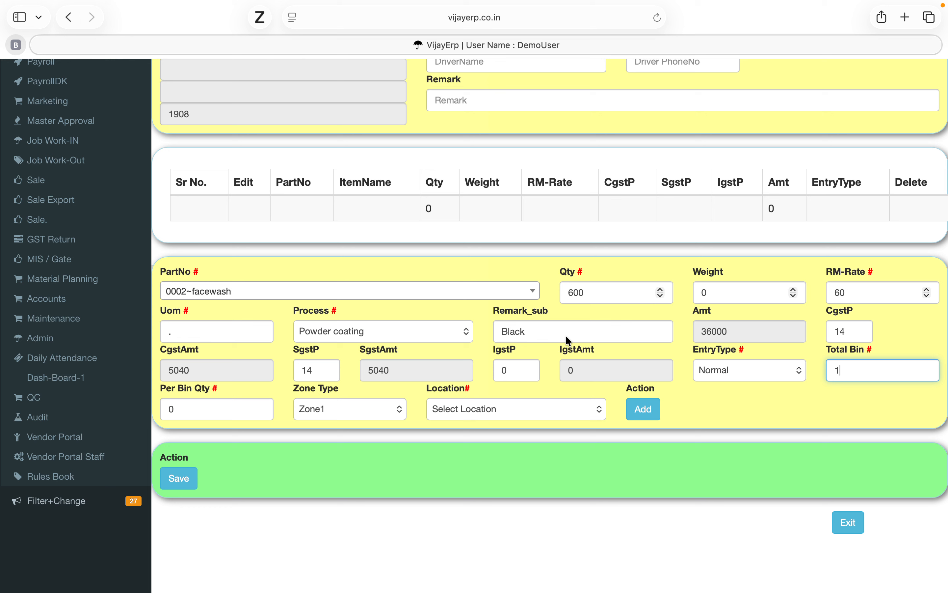
{"action": "key", "text": "Tab"}
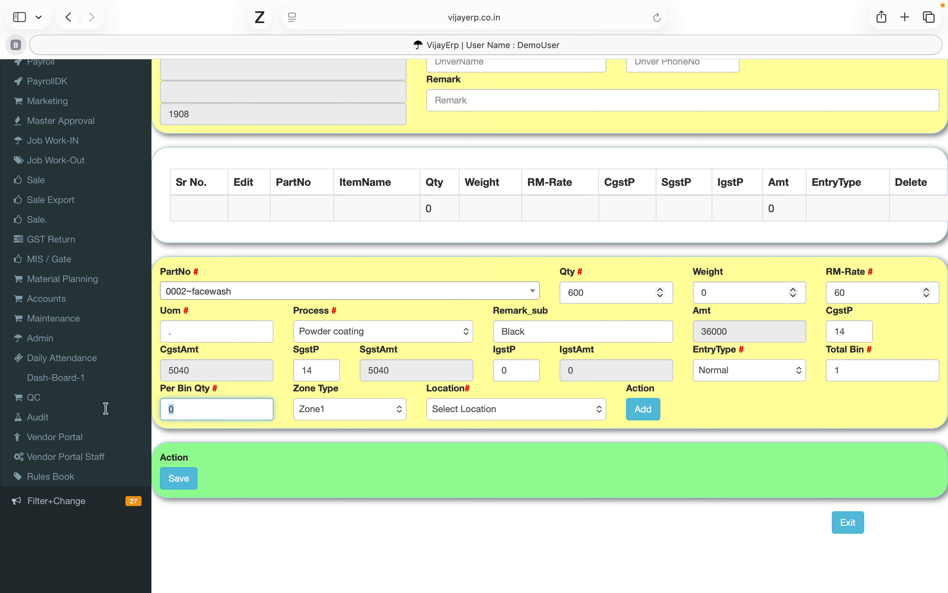
{"action": "type", "text": "600"}
{"action": "left_click", "coordinate": [390, 409]}
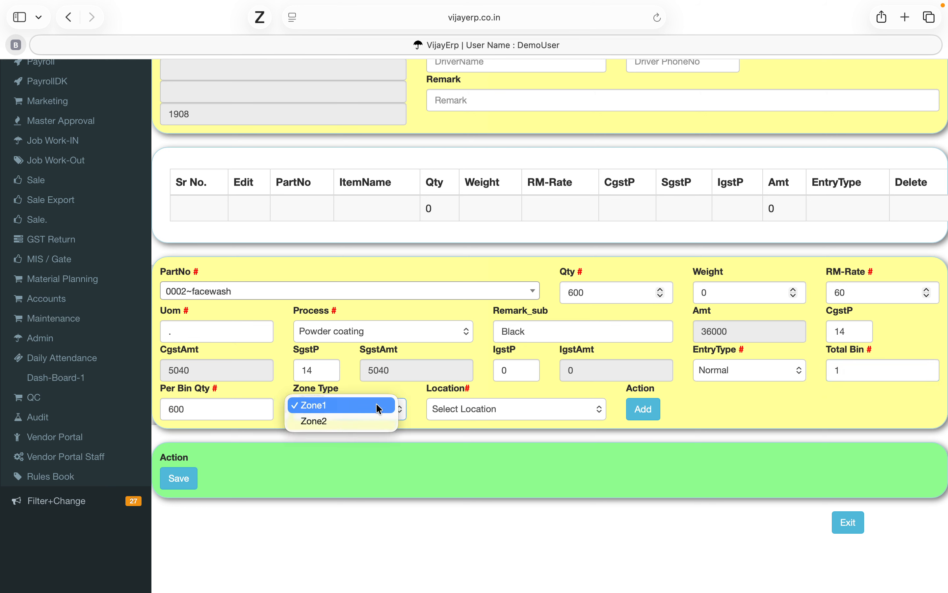
{"action": "left_click", "coordinate": [378, 407]}
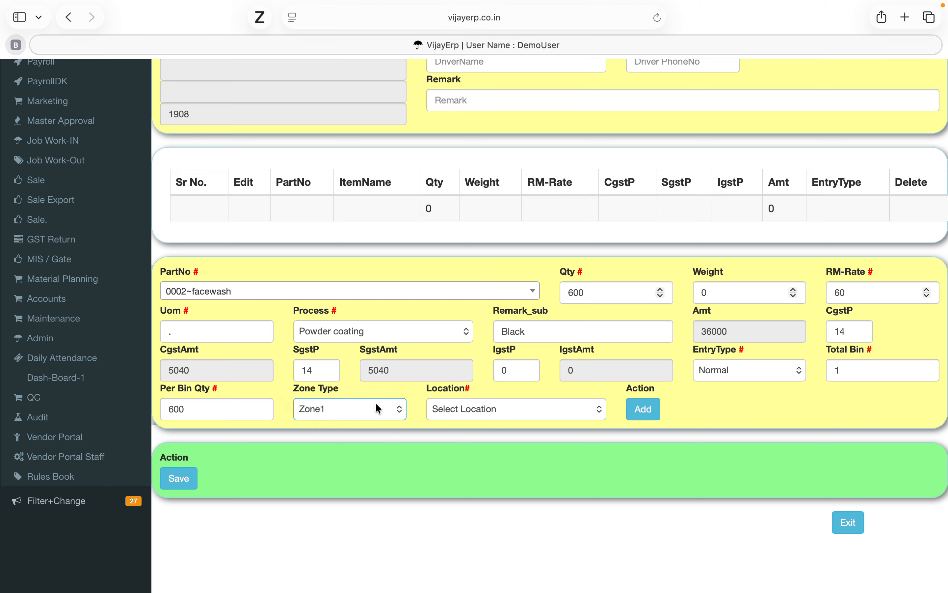
Choose Faridabad Store as the location and add the facewash line to the RGP entry
{"action": "left_click", "coordinate": [518, 410]}
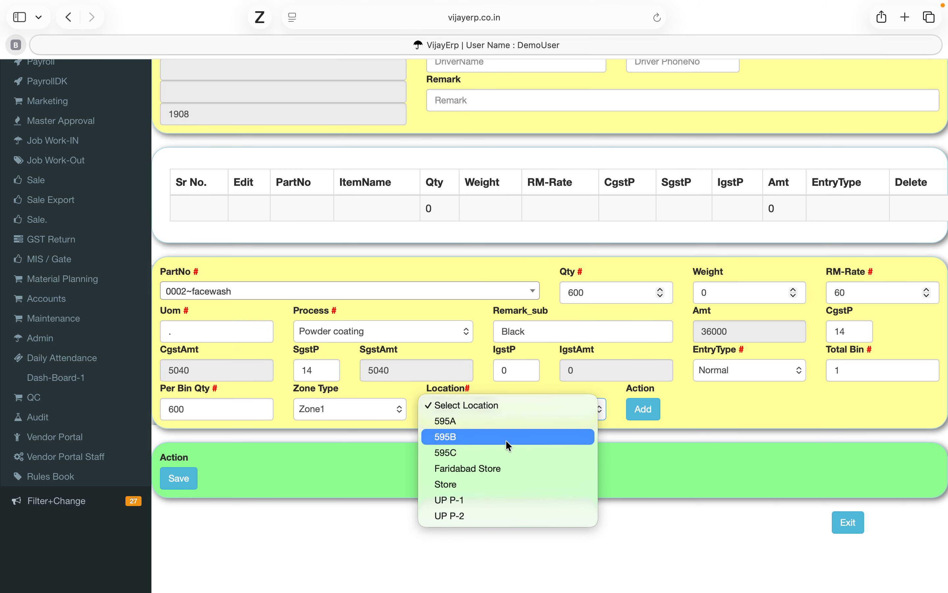
{"action": "left_click", "coordinate": [500, 468]}
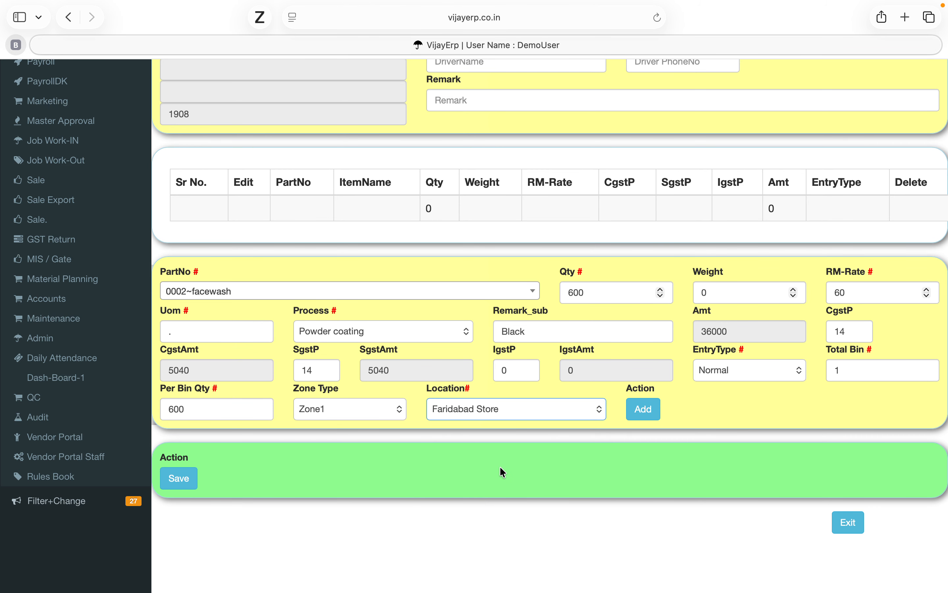
{"action": "left_click", "coordinate": [648, 413]}
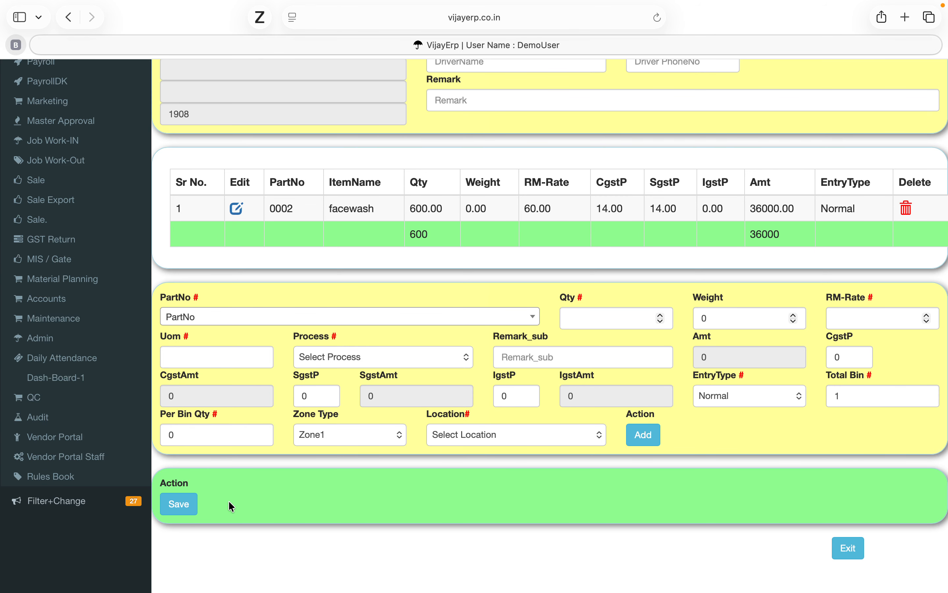
Save the RGP entry, changing its RGP number to 252600093 to avoid the duplicate
{"action": "left_click", "coordinate": [175, 504]}
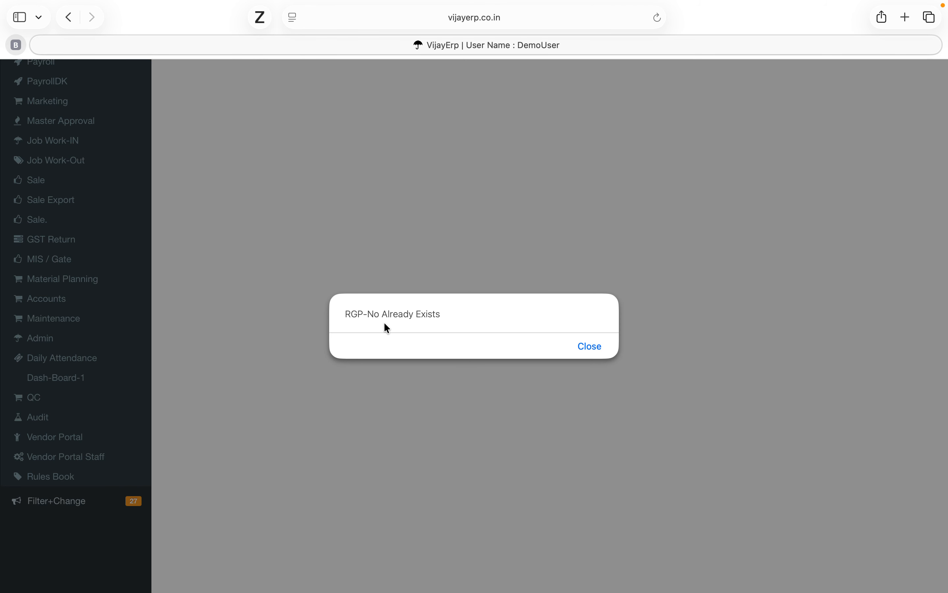
{"action": "left_click", "coordinate": [593, 351]}
{"action": "scroll", "coordinate": [487, 329], "scroll_direction": "up", "scroll_amount": 5}
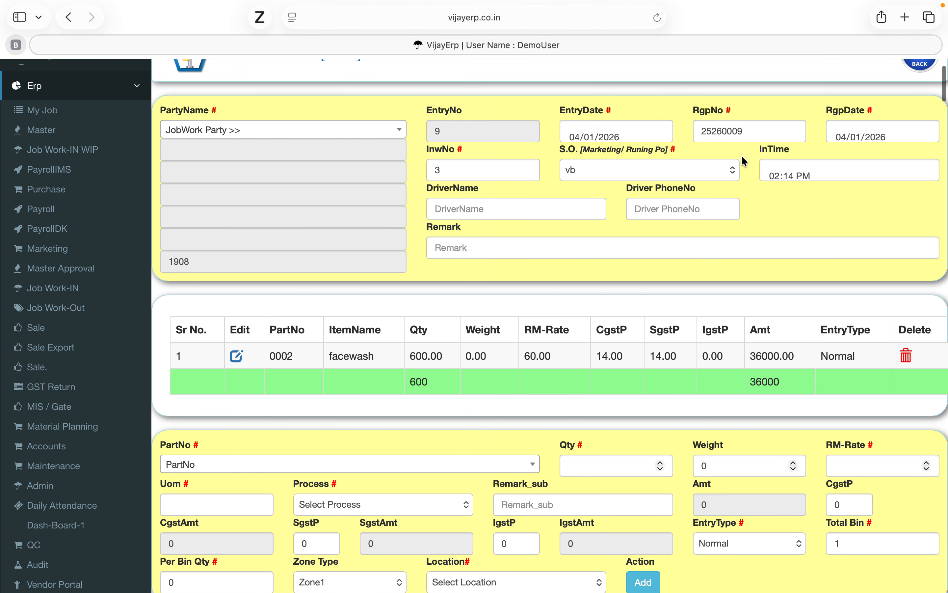
{"action": "left_click", "coordinate": [749, 133]}
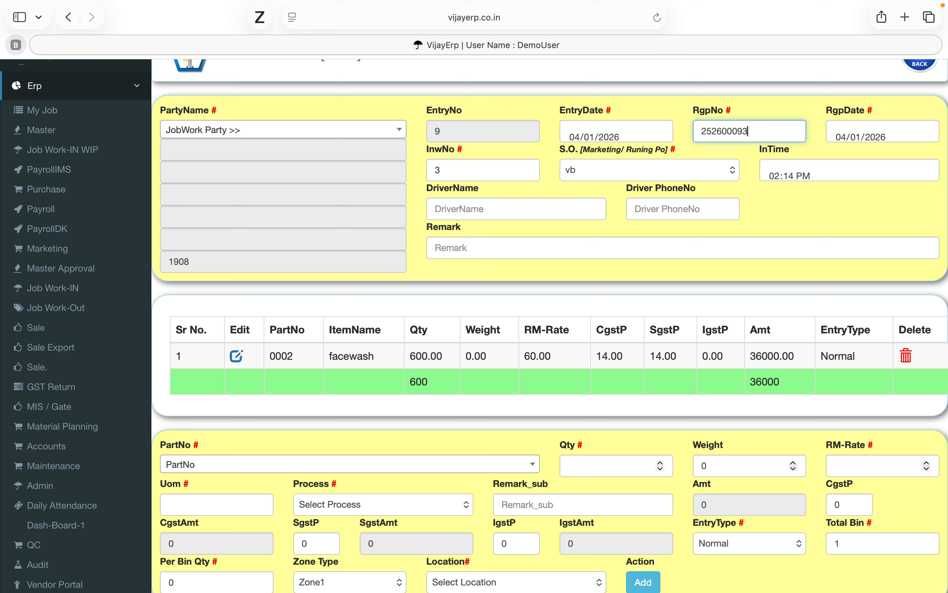
{"action": "scroll", "coordinate": [462, 262], "scroll_direction": "down", "scroll_amount": 7}
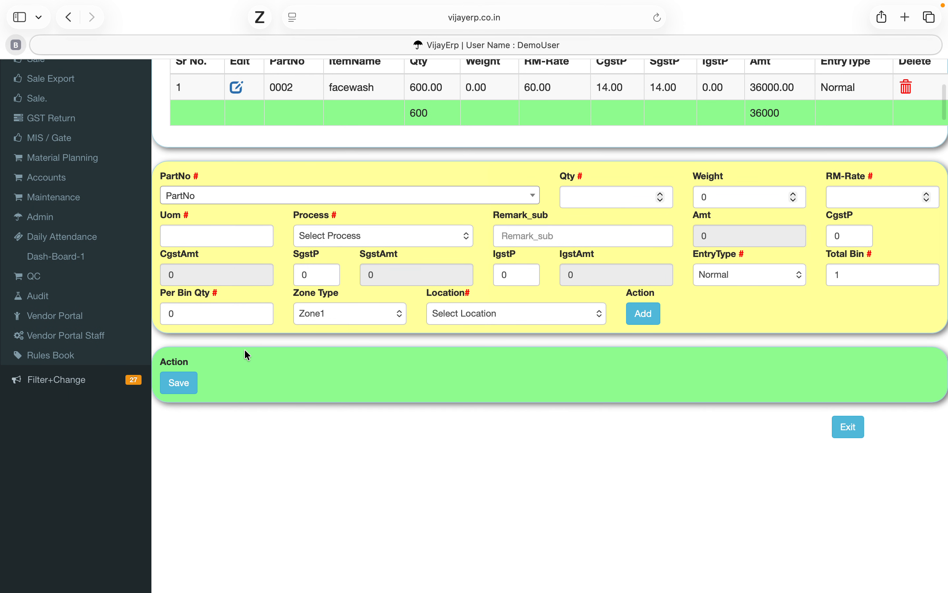
{"action": "left_click", "coordinate": [179, 383]}
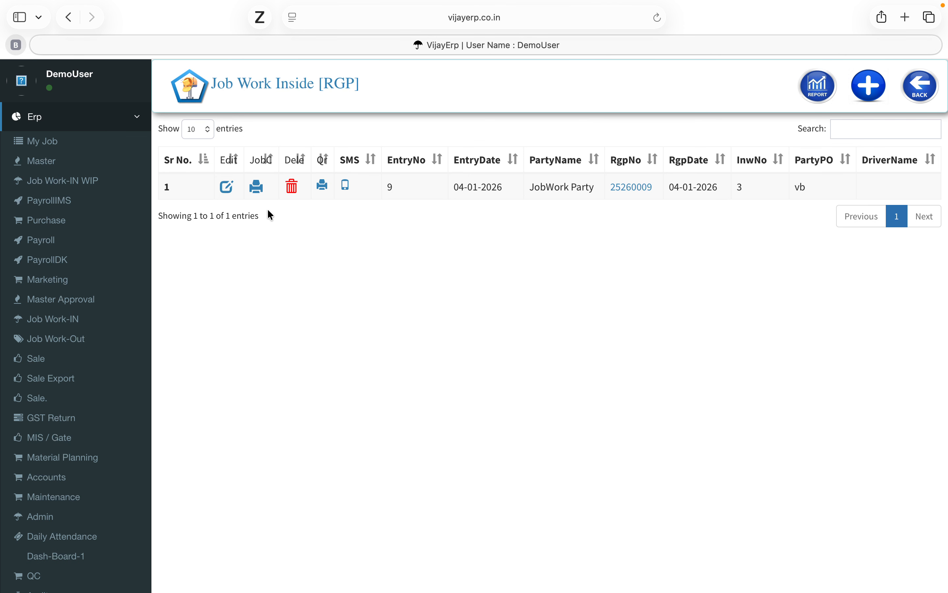
Reopen the saved JobWork Party entry for editing, set its RGP number to 252600093 and save it again
{"action": "left_click", "coordinate": [226, 187]}
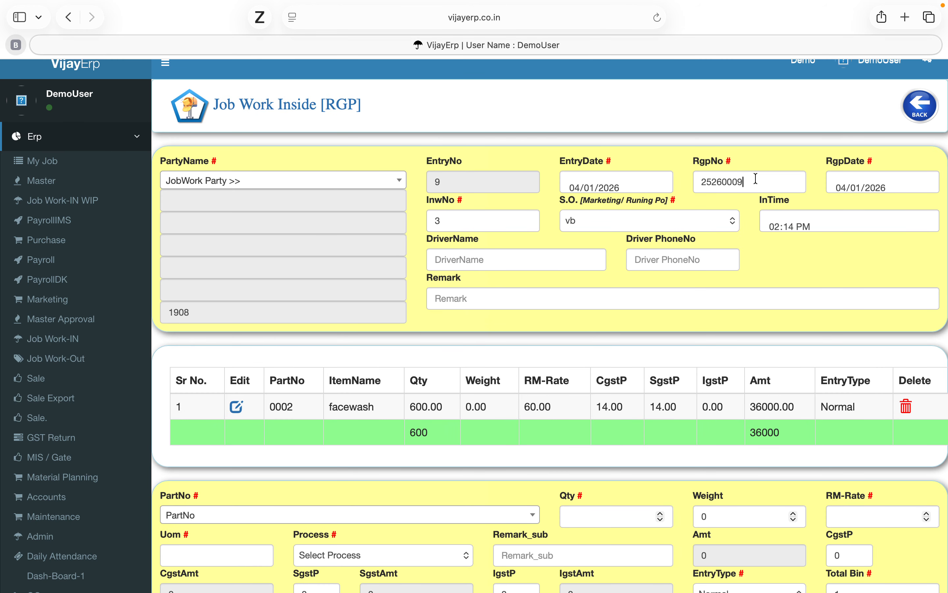
{"action": "left_click", "coordinate": [756, 179]}
{"action": "scroll", "coordinate": [378, 392], "scroll_direction": "down", "scroll_amount": 5}
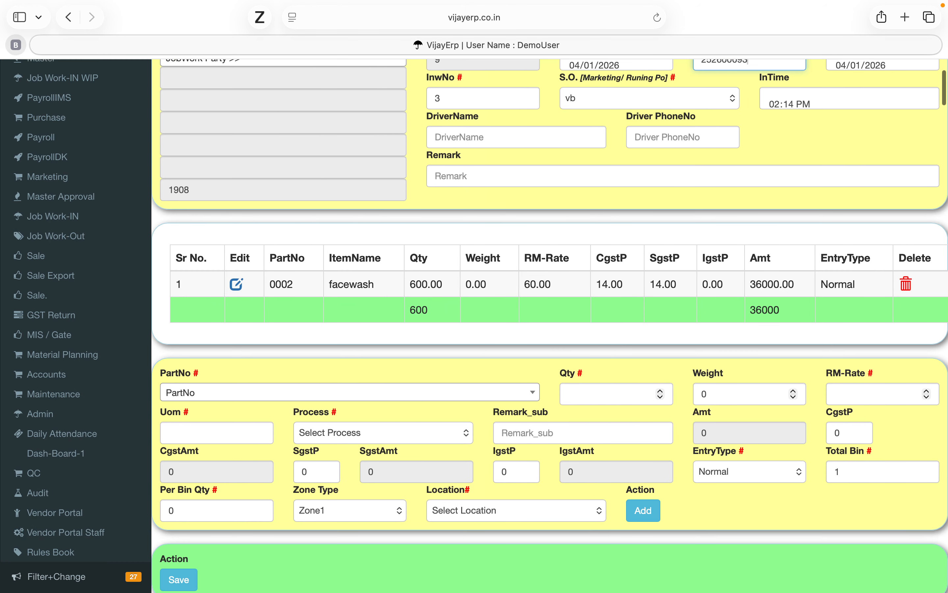
{"action": "left_click", "coordinate": [171, 495]}
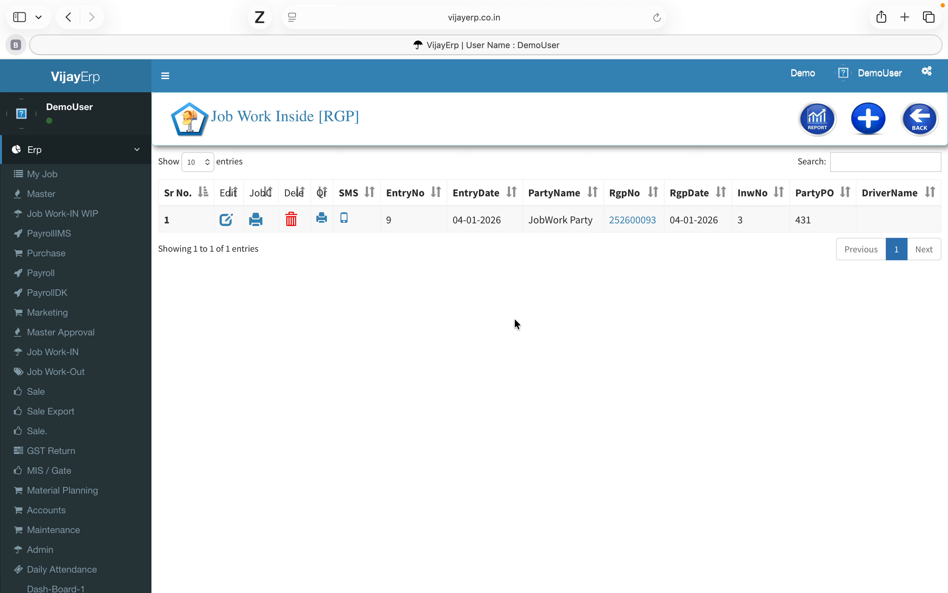
View the job card and barcode label printouts of the JobWork Party entry, returning to the RGP list
{"action": "left_click", "coordinate": [256, 223]}
{"action": "scroll", "coordinate": [414, 386], "scroll_direction": "up", "scroll_amount": 2}
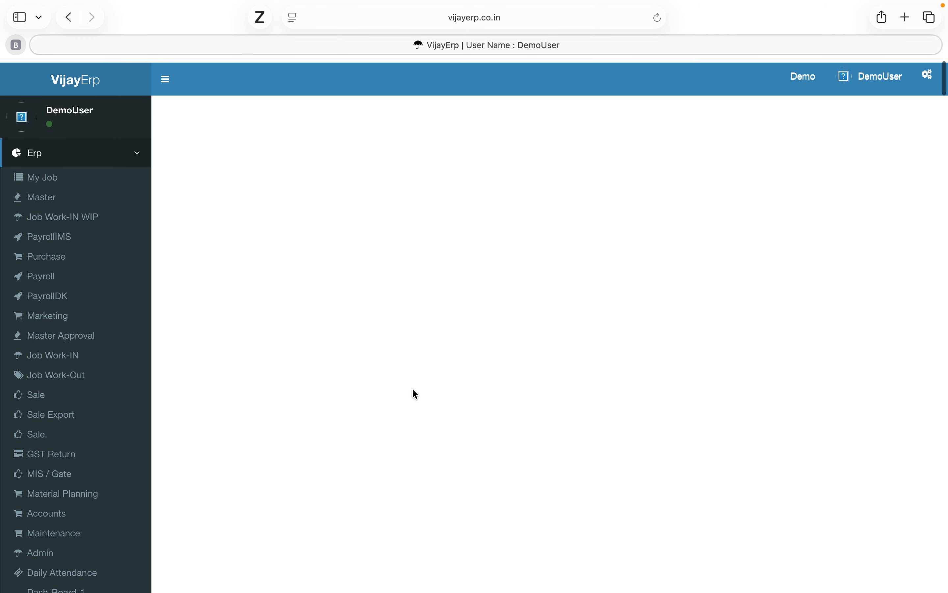
{"action": "mouse_move", "coordinate": [707, 3]}
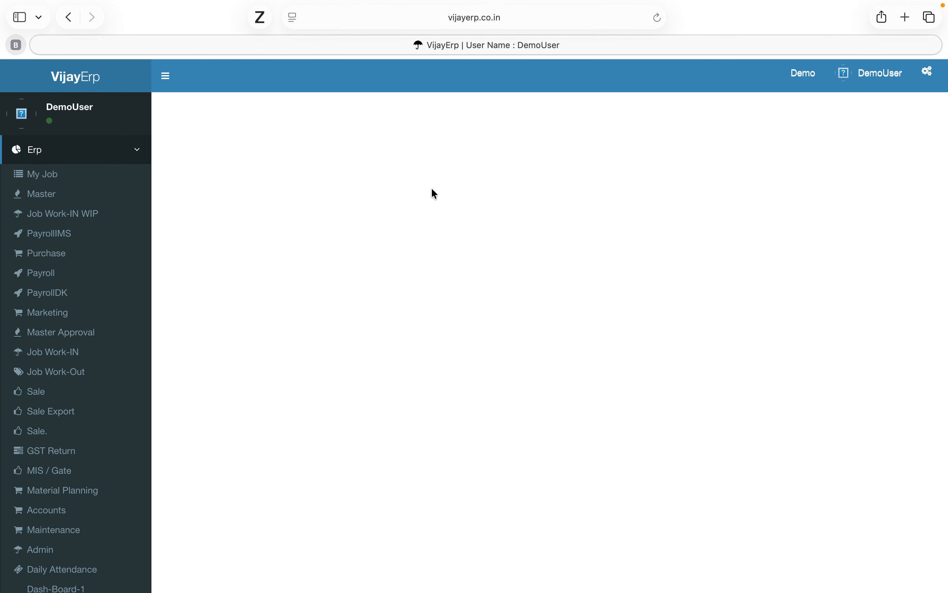
{"action": "scroll", "coordinate": [262, 244], "scroll_direction": "down", "scroll_amount": 2}
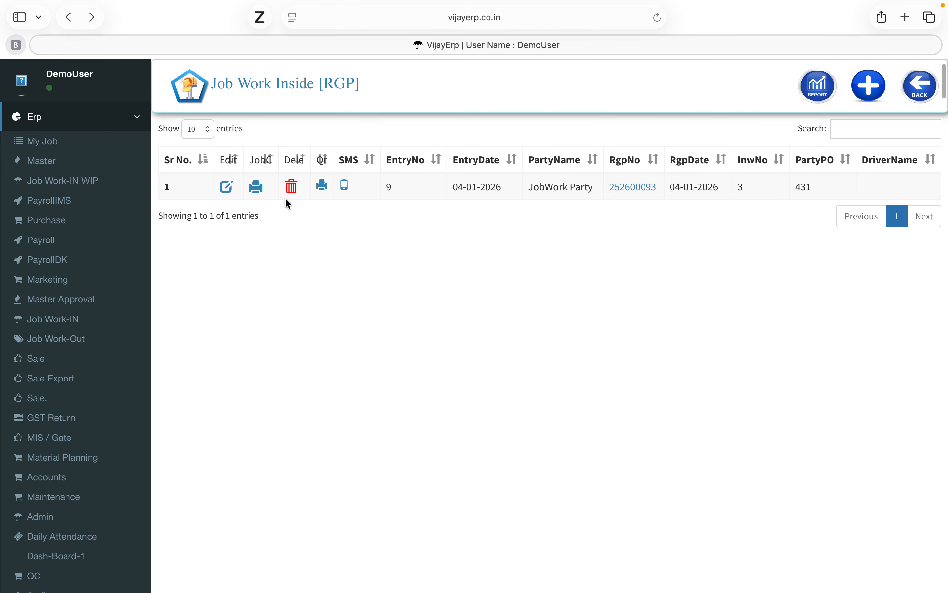
{"action": "left_click", "coordinate": [322, 186]}
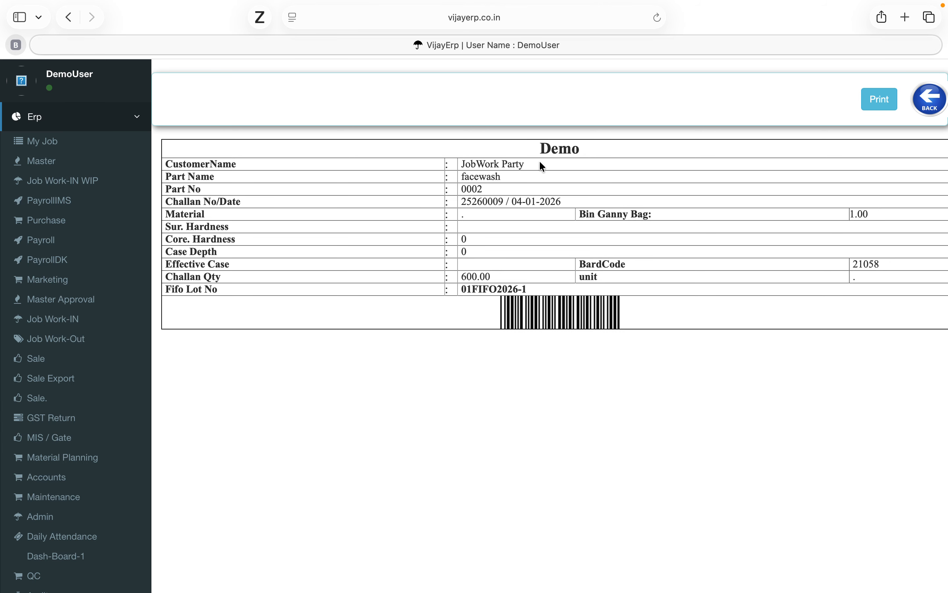
{"action": "left_click", "coordinate": [926, 102]}
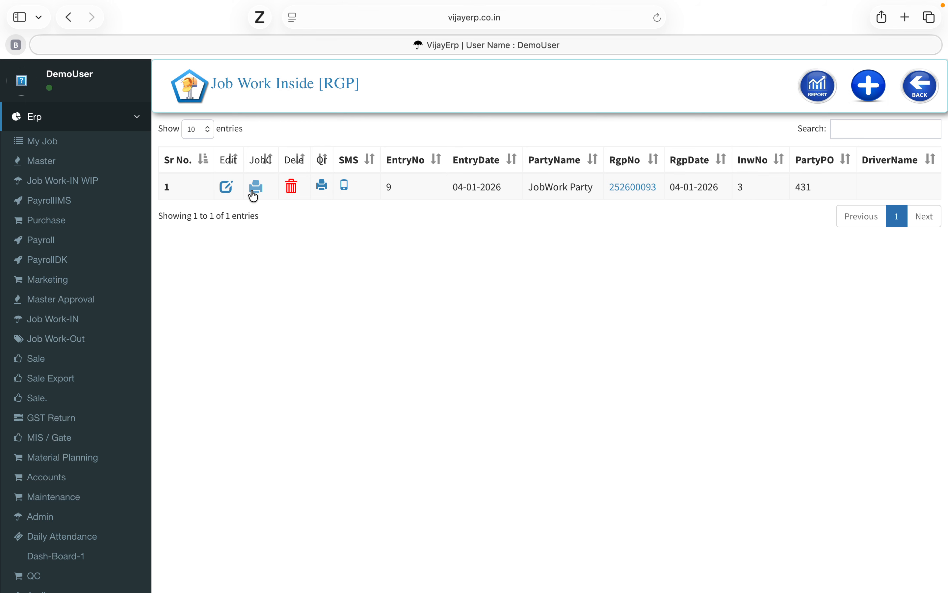
Open a QC-In entry for the pending facewash lot and load its details from QR code 21058
{"action": "left_click", "coordinate": [925, 97]}
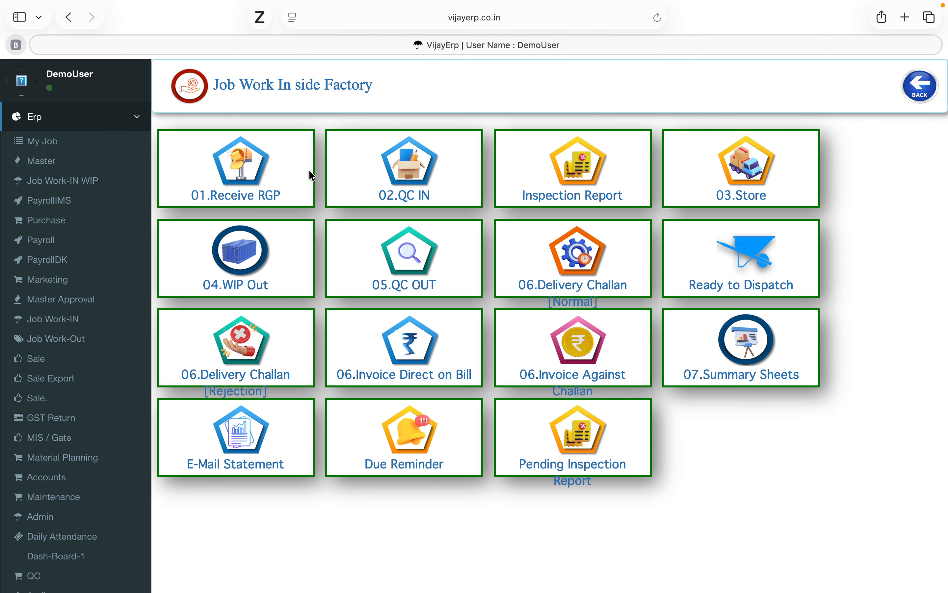
{"action": "left_click", "coordinate": [417, 176]}
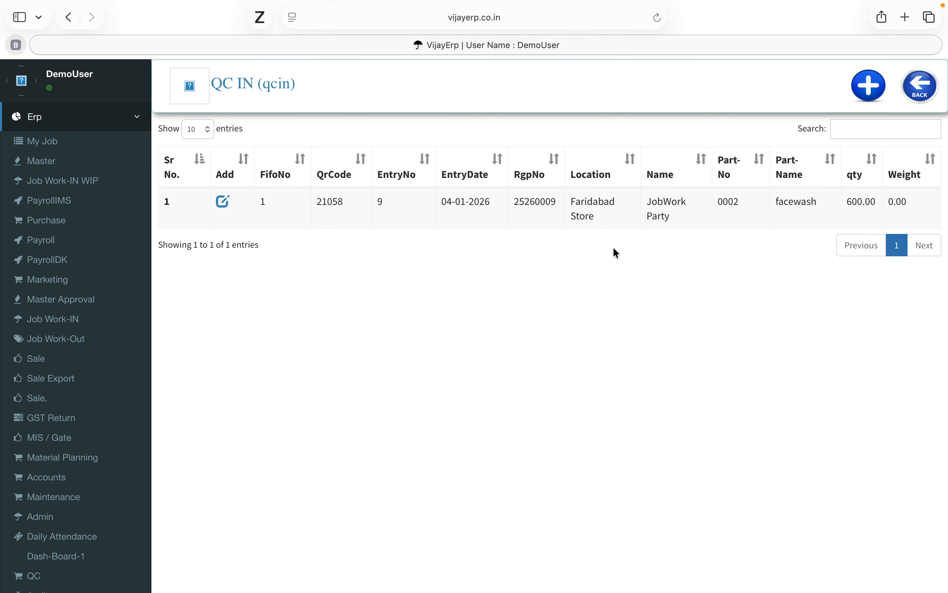
{"action": "left_click", "coordinate": [222, 203]}
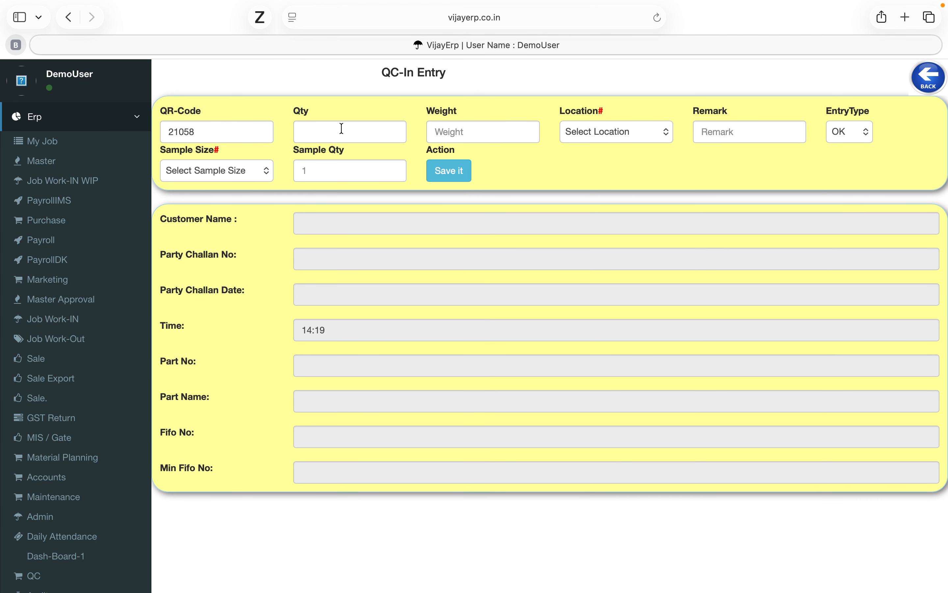
{"action": "left_click", "coordinate": [214, 133]}
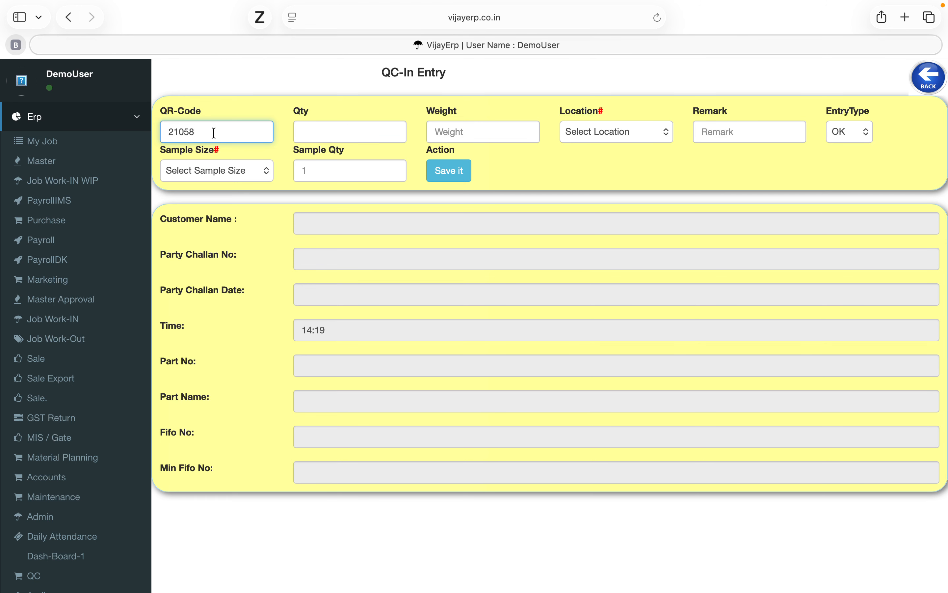
{"action": "key", "text": "Return"}
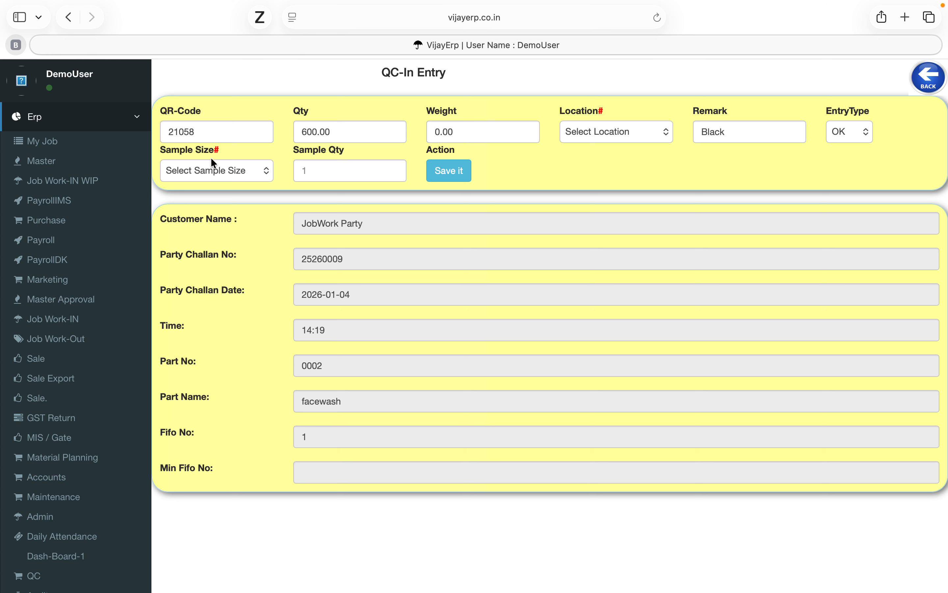
Choose Faridabad Store as the QC-In location and set the sample quantity to 1, checking the available sample sizes
{"action": "left_click", "coordinate": [215, 171]}
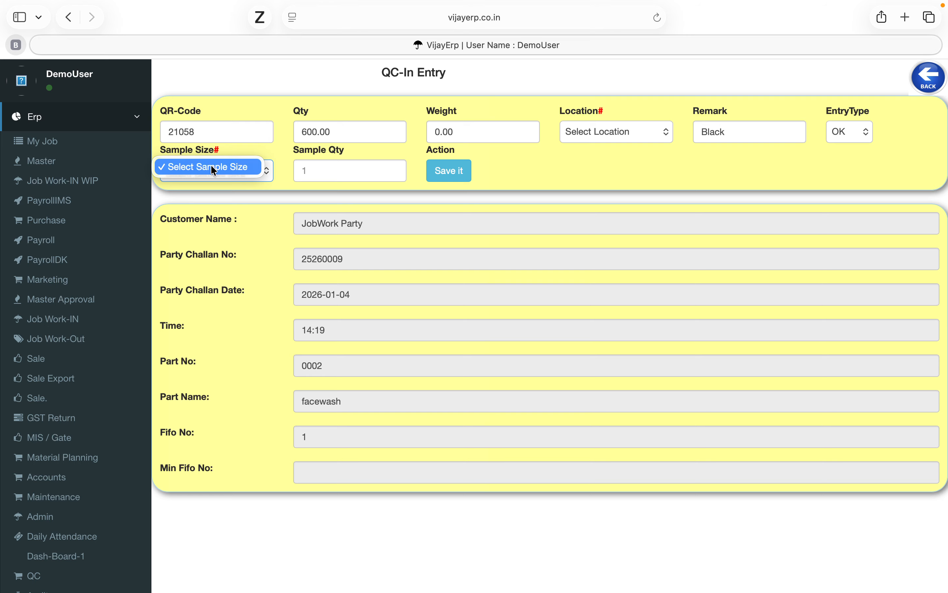
{"action": "left_click", "coordinate": [213, 169]}
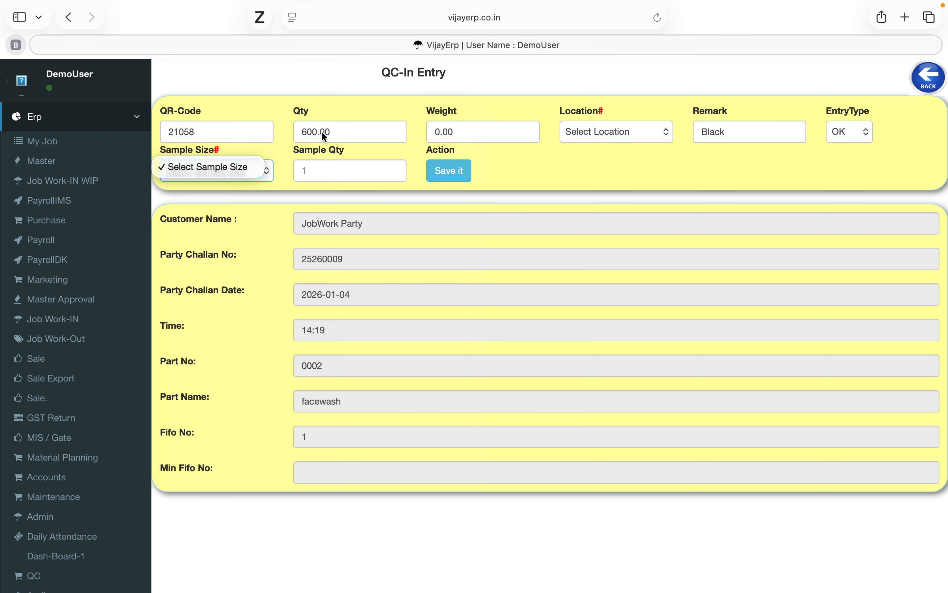
{"action": "left_click", "coordinate": [205, 171]}
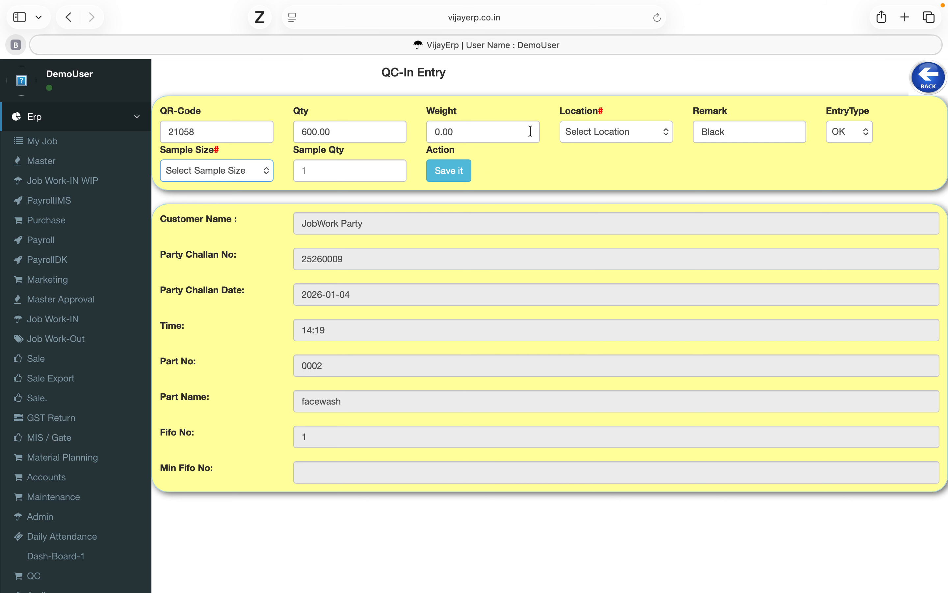
{"action": "left_click", "coordinate": [634, 138]}
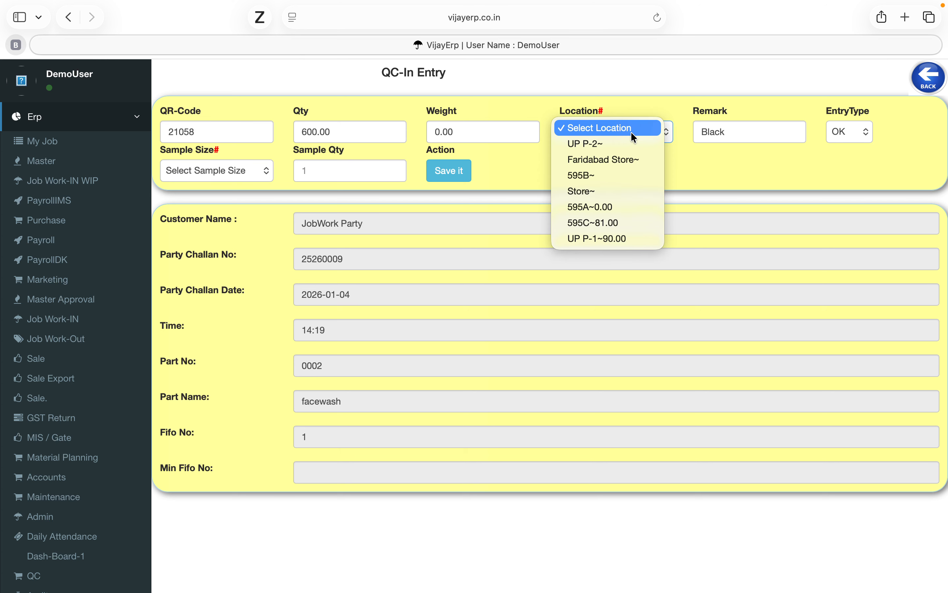
{"action": "left_click", "coordinate": [623, 159]}
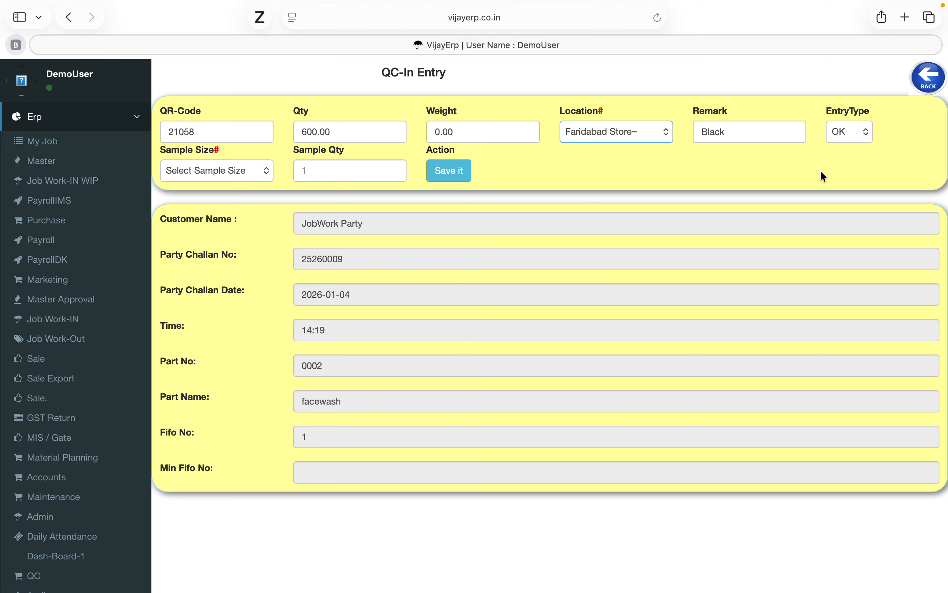
{"action": "left_click", "coordinate": [325, 175]}
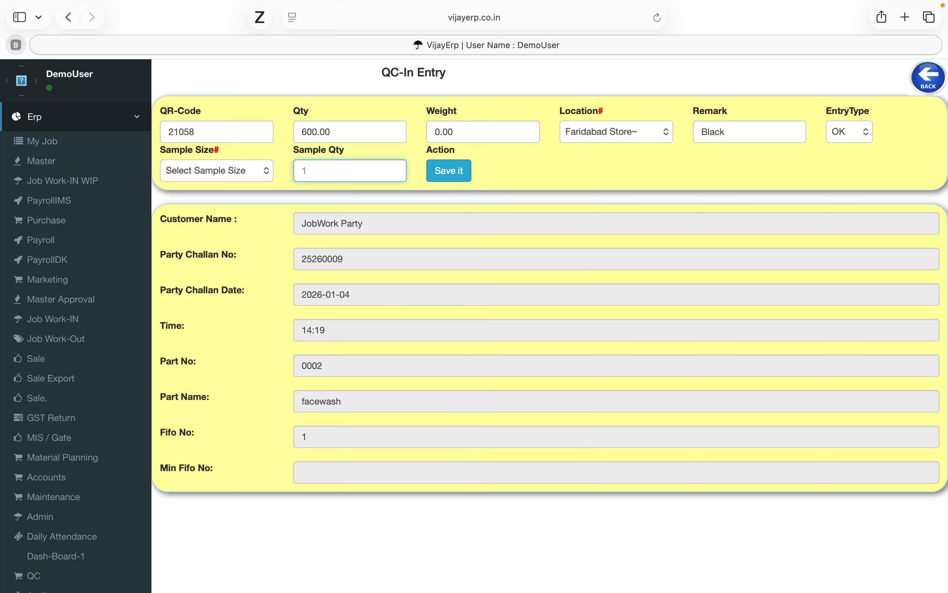
{"action": "type", "text": "1"}
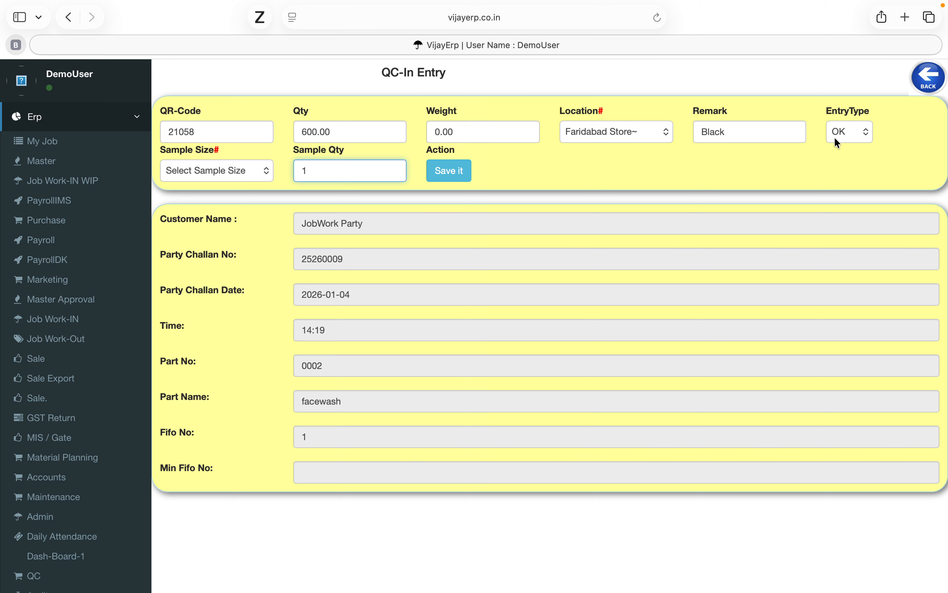
Check the entry type options, save the QC-In entry as OK and return to the factory job work modules
{"action": "left_click", "coordinate": [852, 136]}
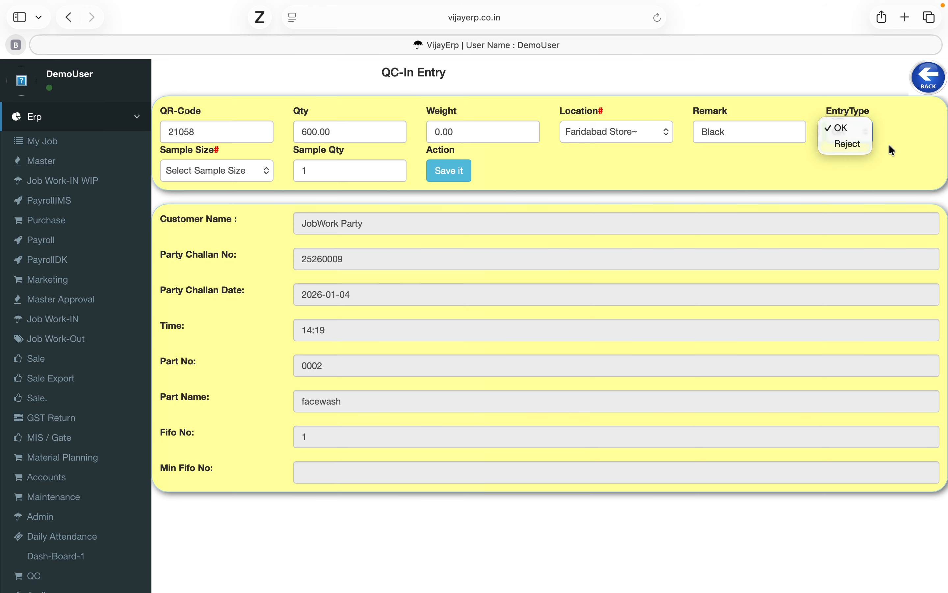
{"action": "left_click", "coordinate": [901, 140]}
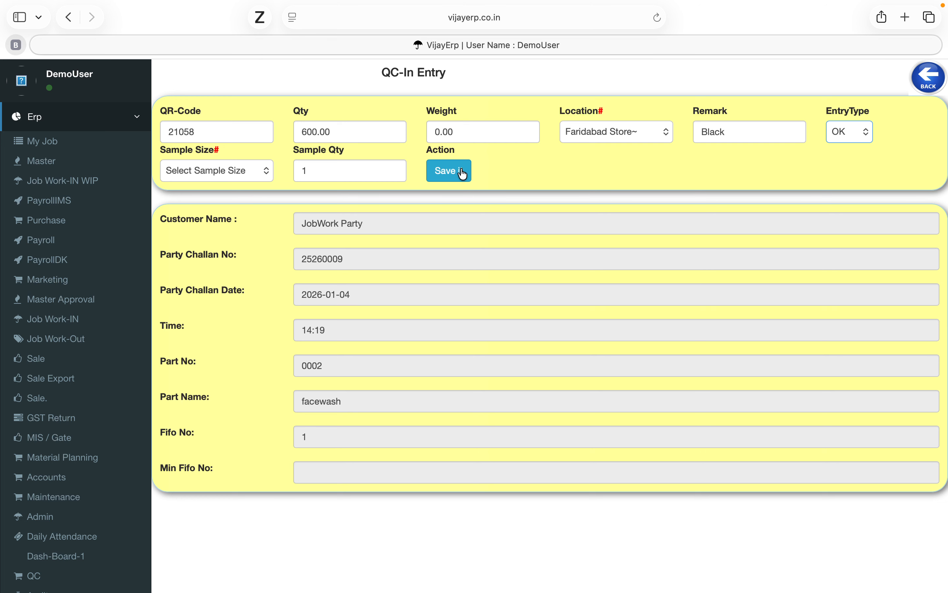
{"action": "left_click", "coordinate": [449, 171]}
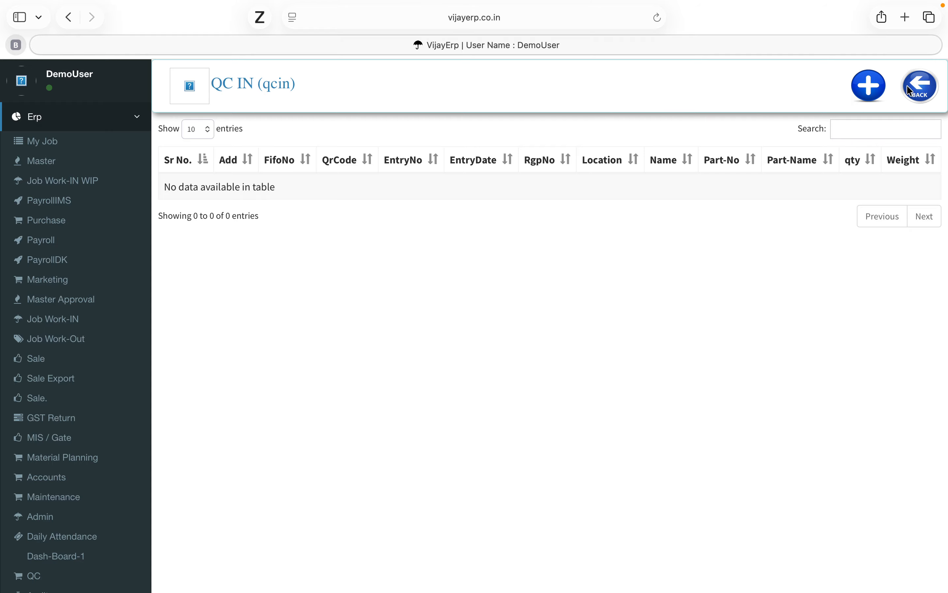
{"action": "left_click", "coordinate": [921, 84]}
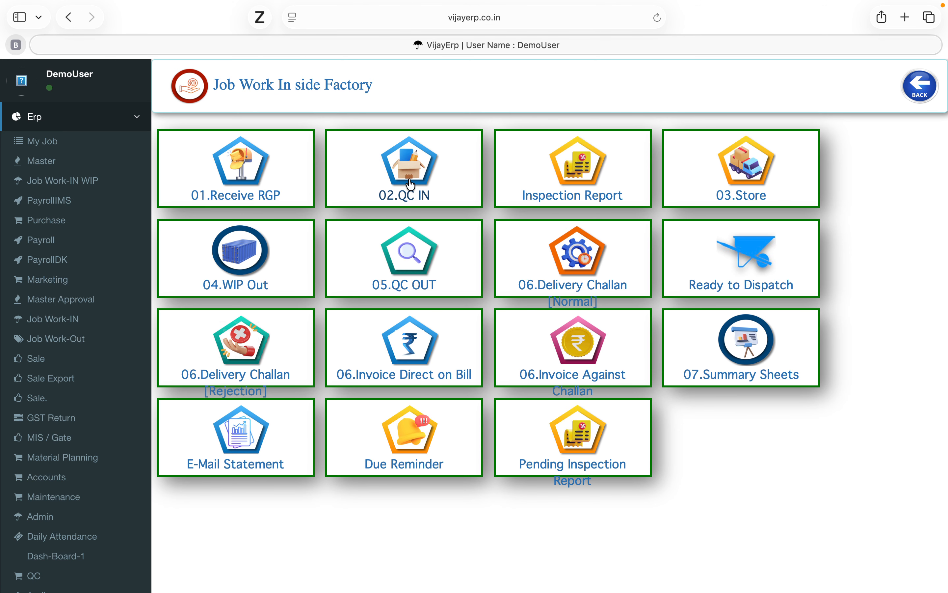
Open a Store entry for the facewash lot and load its details from QR code 21058
{"action": "left_click", "coordinate": [758, 166]}
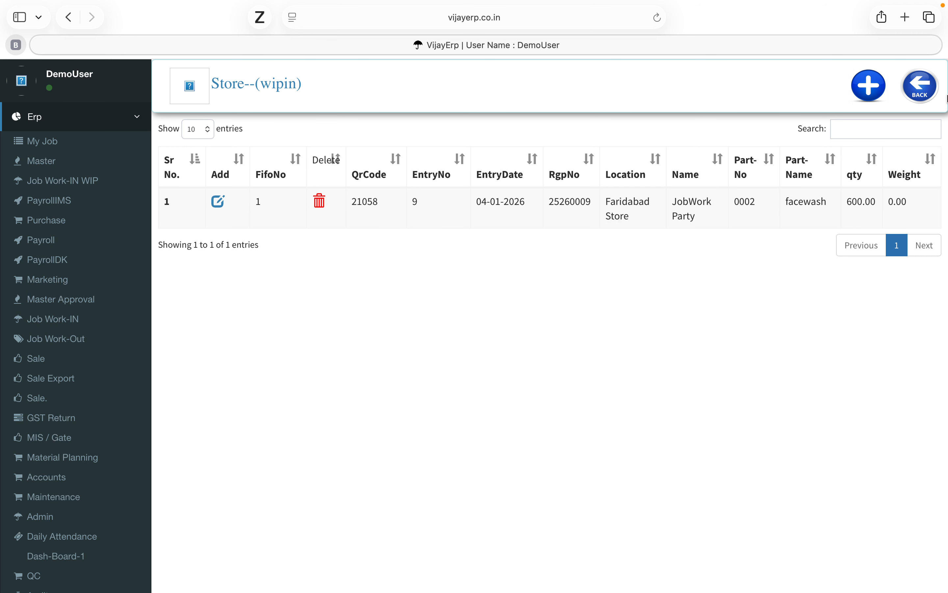
{"action": "left_click", "coordinate": [216, 205]}
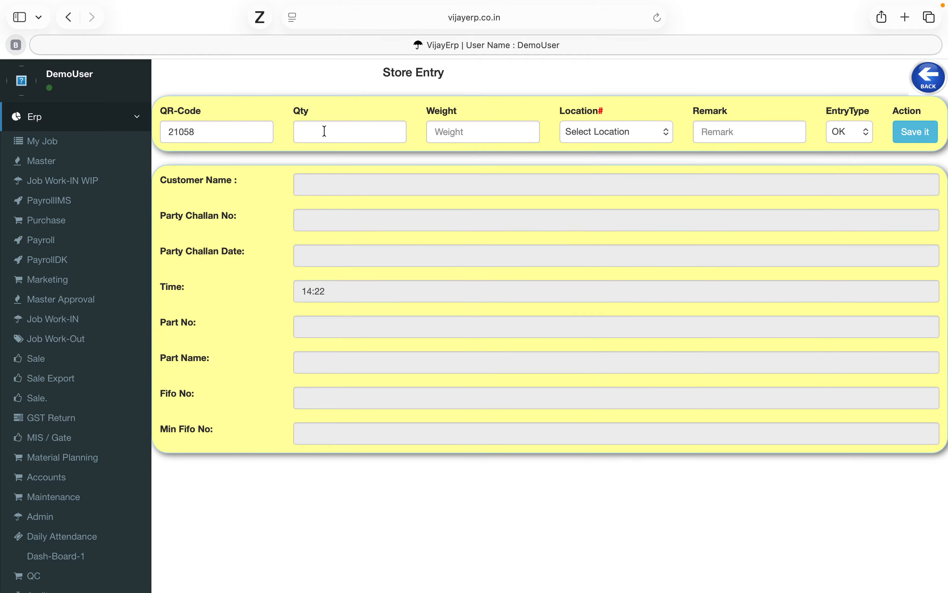
{"action": "left_click", "coordinate": [207, 130]}
{"action": "key", "text": "Return"}
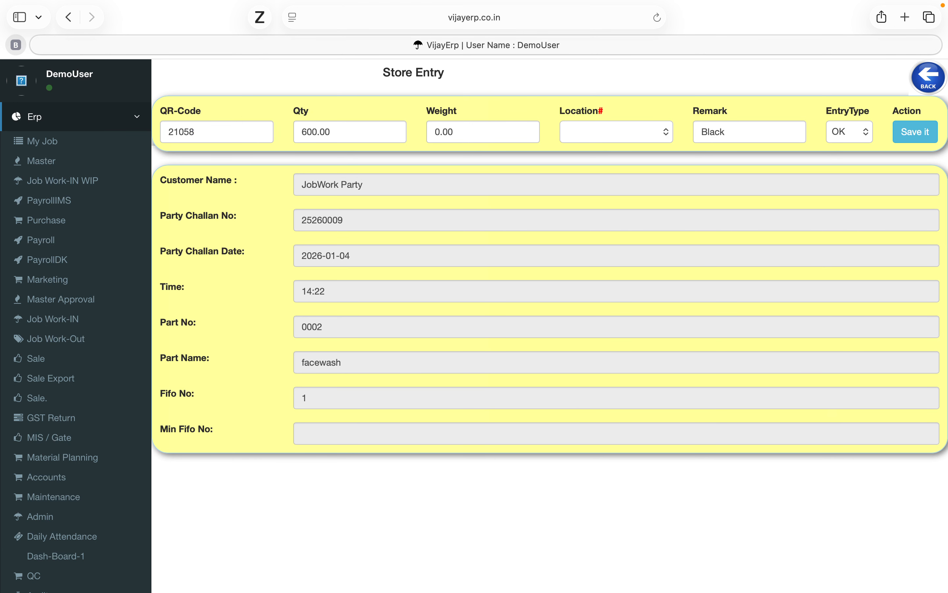
Choose Faridabad Store as the Store entry's location, save the entry and return to the factory job work modules
{"action": "left_click", "coordinate": [614, 131]}
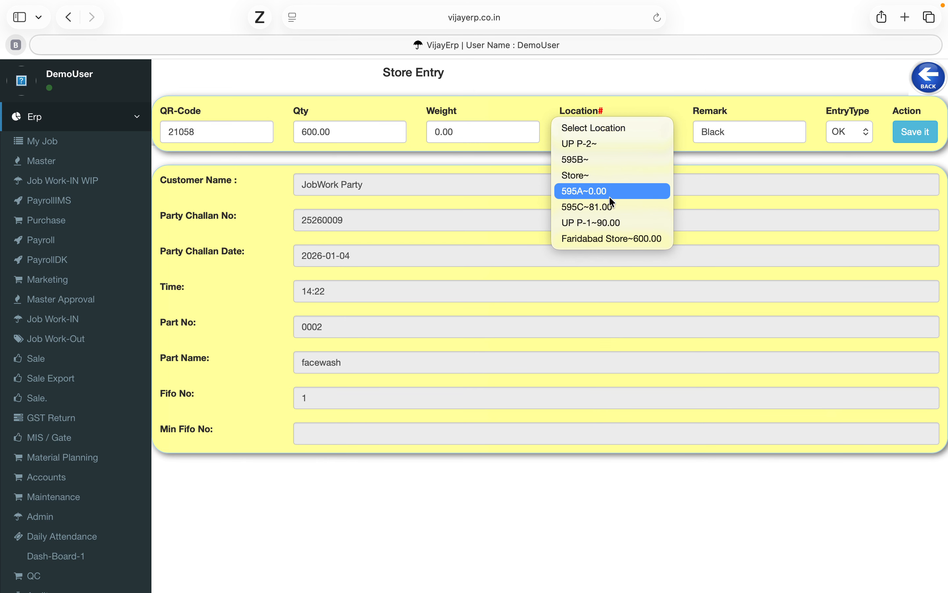
{"action": "left_click", "coordinate": [626, 238]}
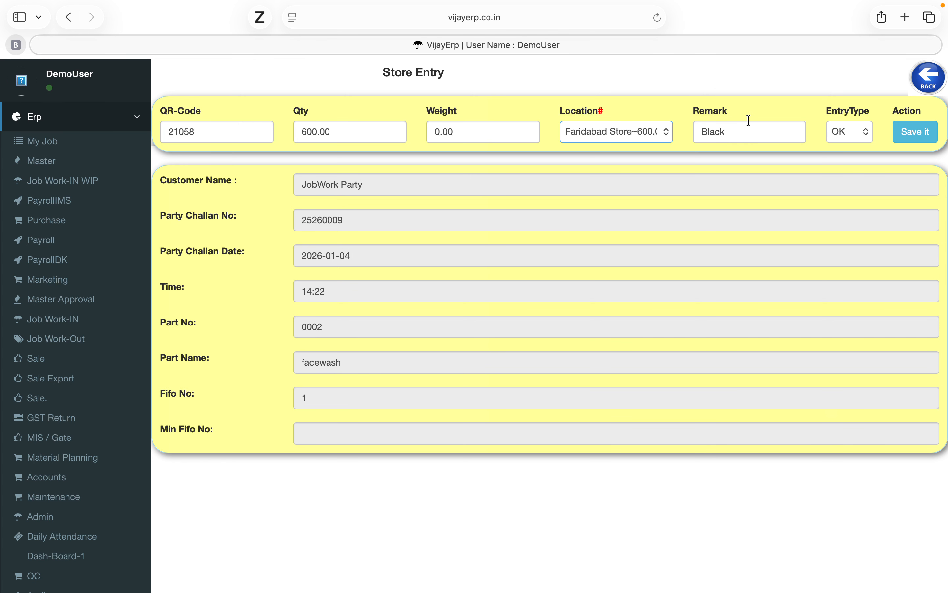
{"action": "left_click", "coordinate": [923, 138]}
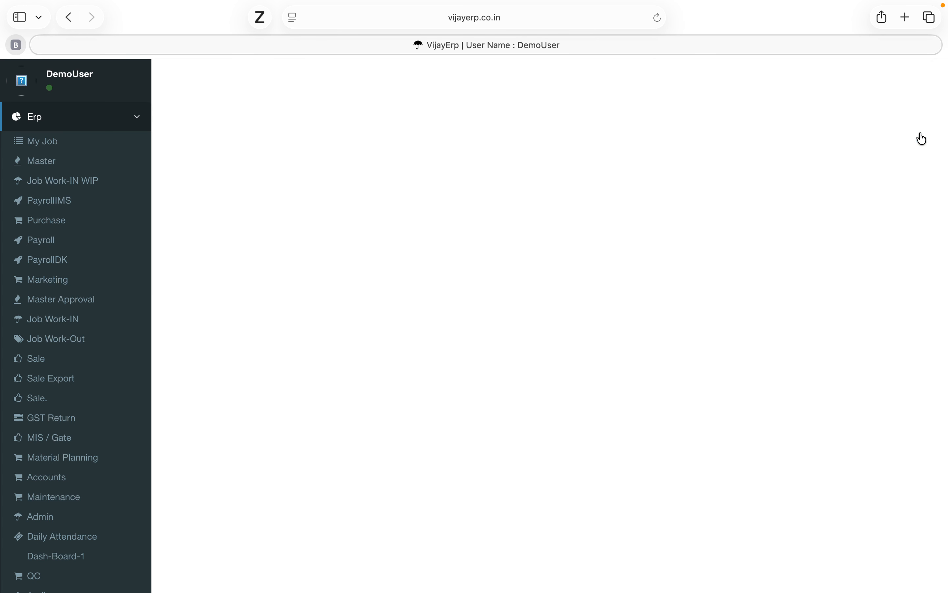
{"action": "left_click", "coordinate": [922, 100]}
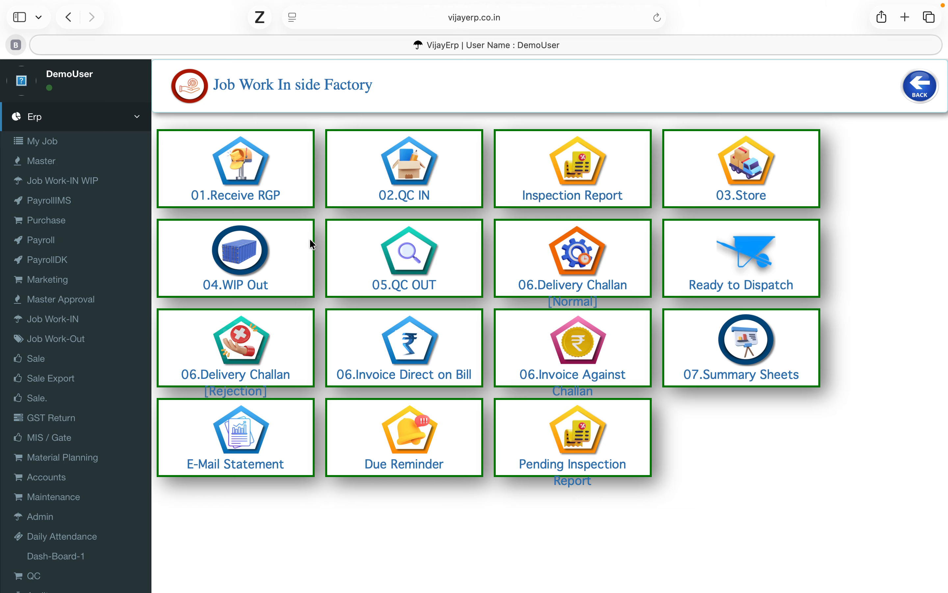
Record the facewash lot's WIP-Out entry with the details loaded from QR code 21058 and save it
{"action": "left_click", "coordinate": [241, 254]}
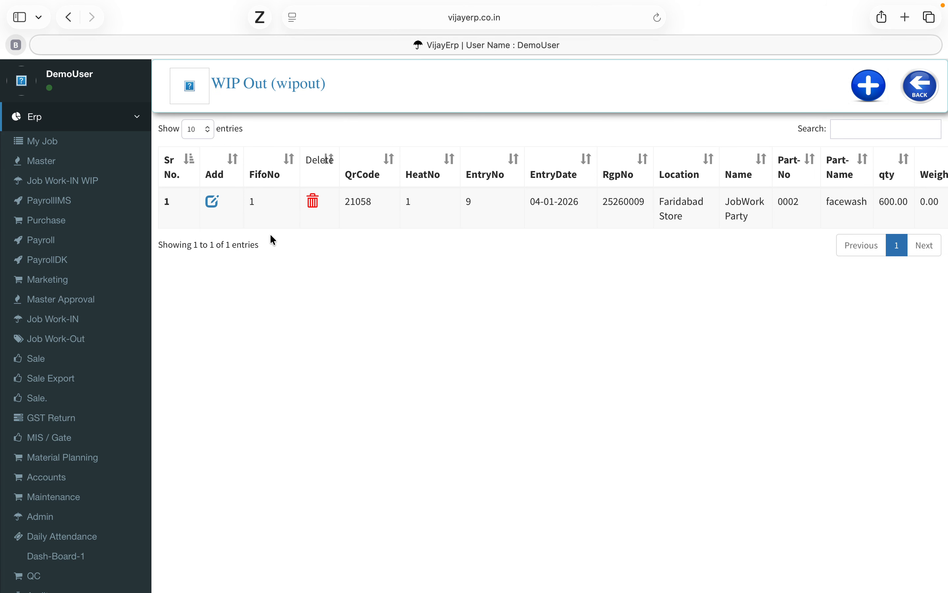
{"action": "left_click", "coordinate": [212, 204]}
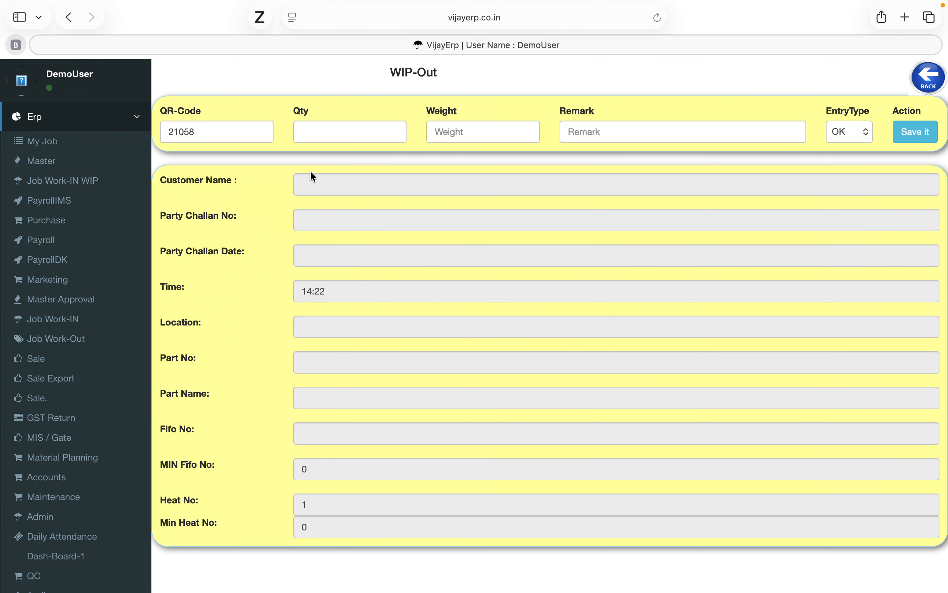
{"action": "left_click", "coordinate": [213, 132]}
{"action": "key", "text": "Return"}
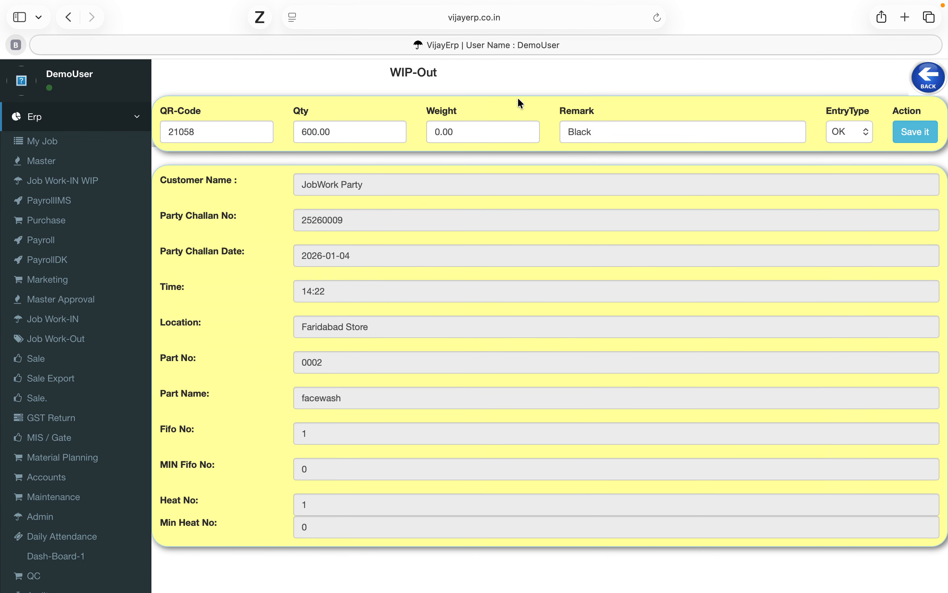
{"action": "left_click", "coordinate": [929, 129]}
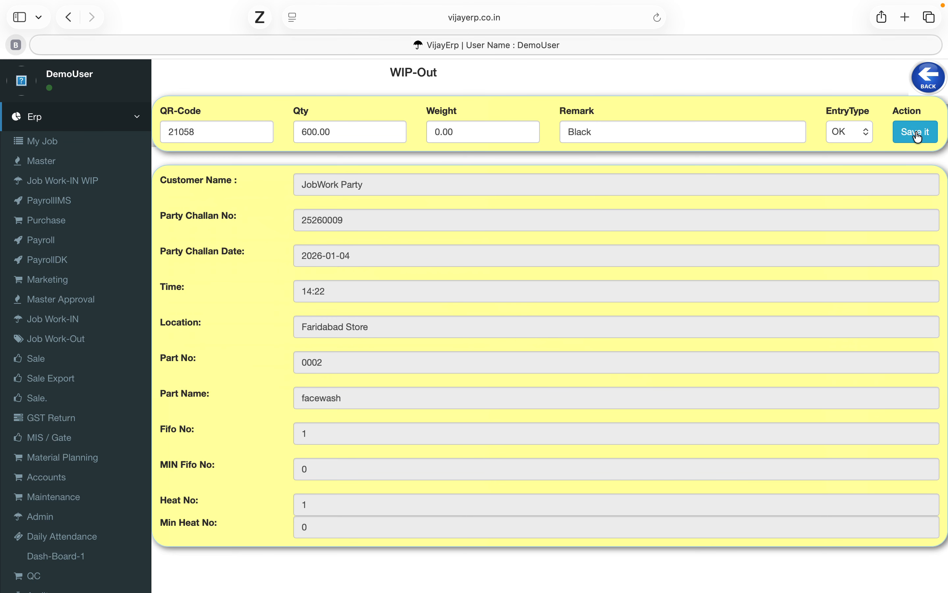
{"action": "left_click", "coordinate": [918, 92]}
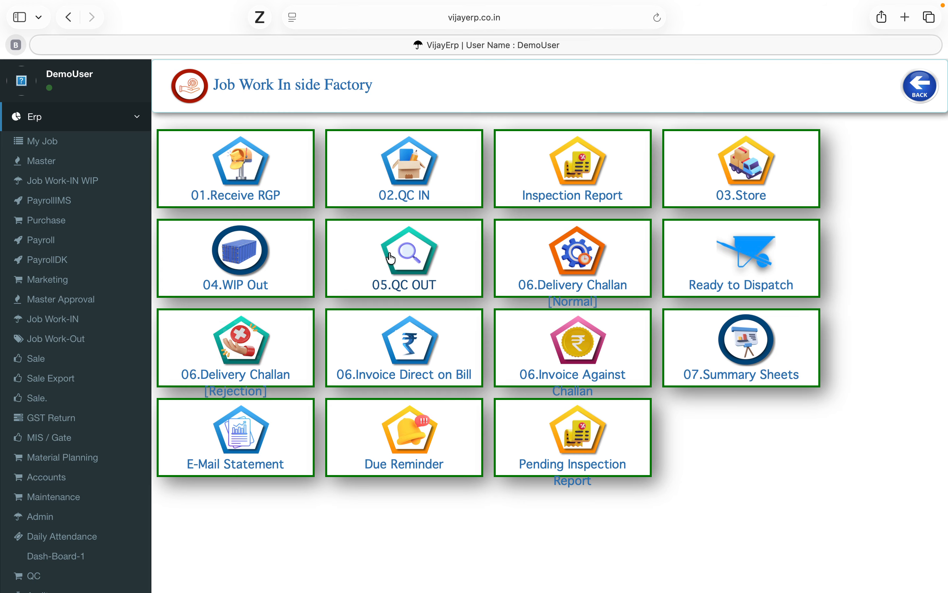
Open a QC-Out entry for the facewash lot, load QR code 21058 and review the inspection check points and judgement options
{"action": "left_click", "coordinate": [418, 260]}
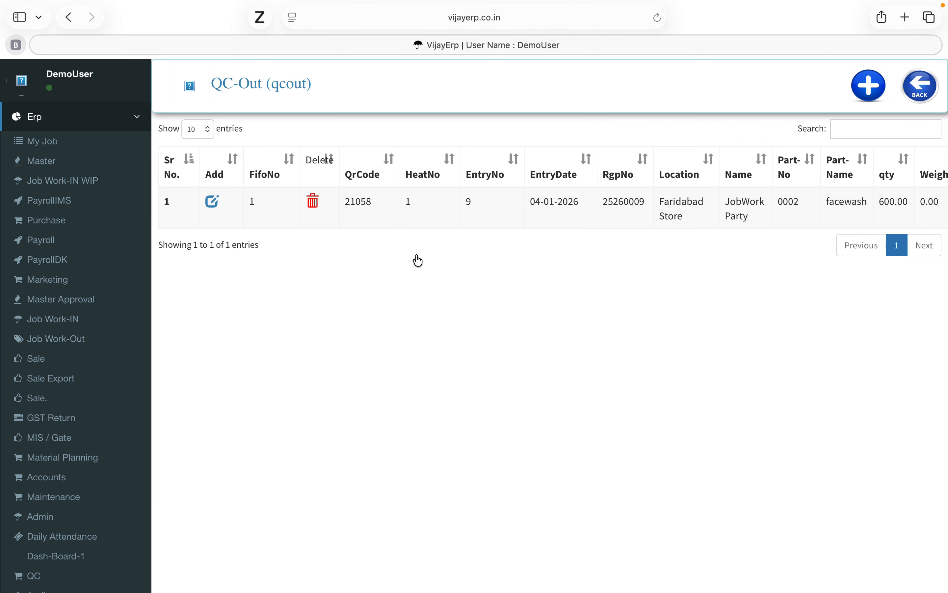
{"action": "left_click", "coordinate": [212, 201]}
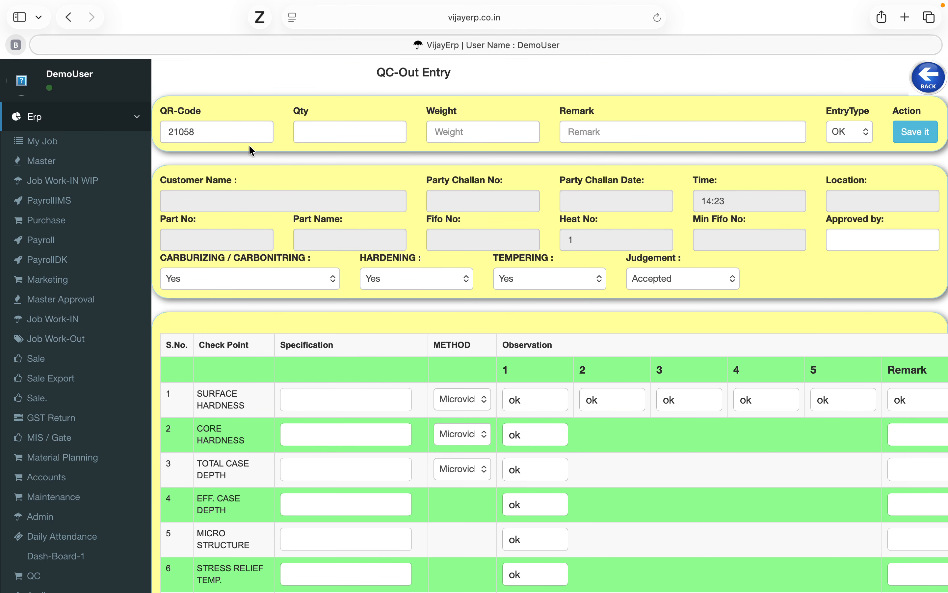
{"action": "left_click", "coordinate": [235, 129]}
{"action": "key", "text": "Return"}
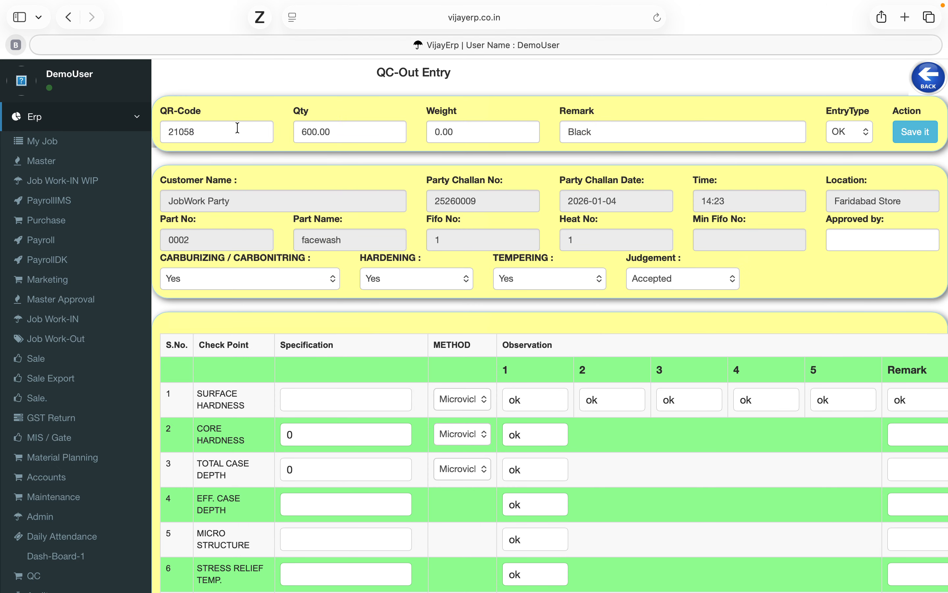
{"action": "scroll", "coordinate": [379, 241], "scroll_direction": "down", "scroll_amount": 6}
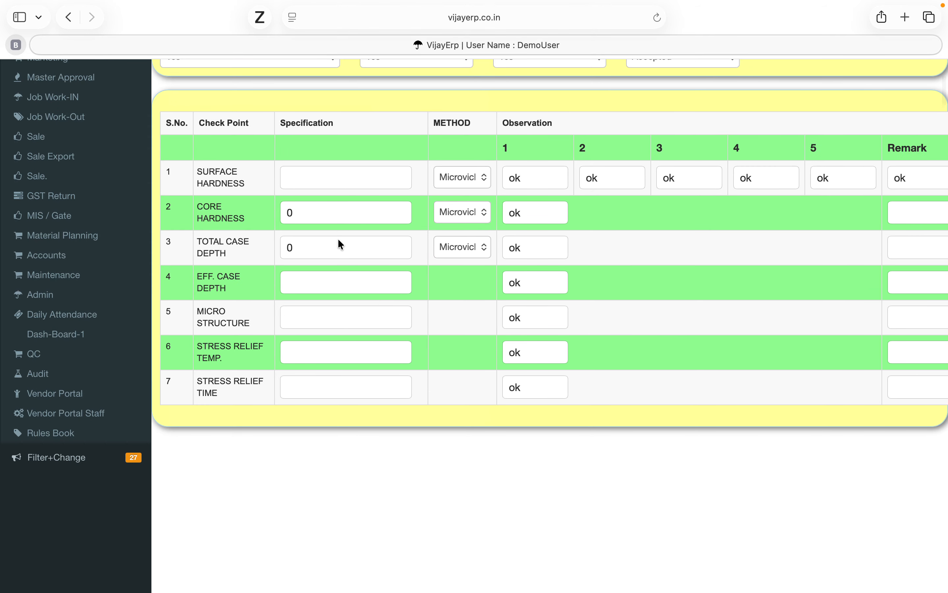
{"action": "scroll", "coordinate": [357, 329], "scroll_direction": "up", "scroll_amount": 7}
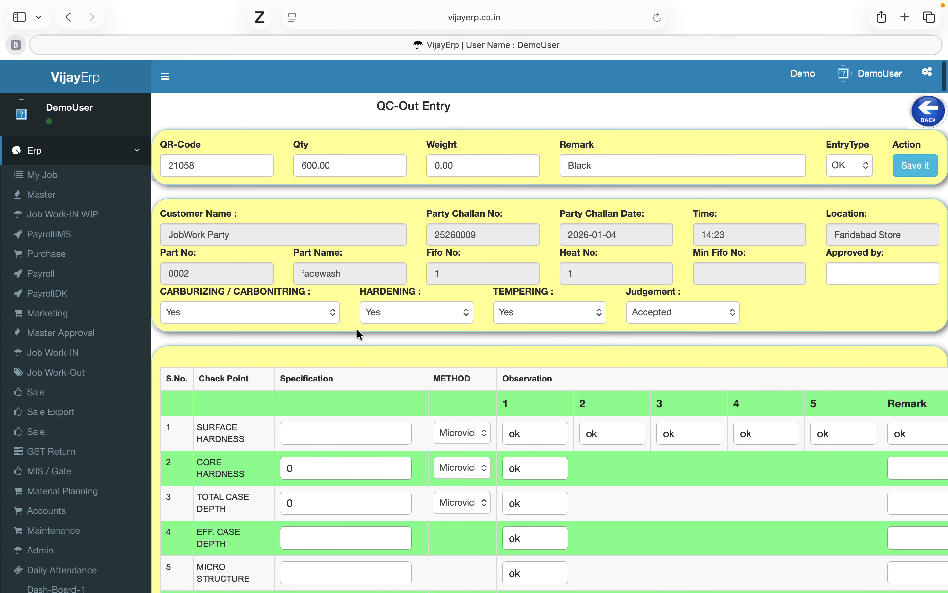
{"action": "left_click", "coordinate": [678, 312]}
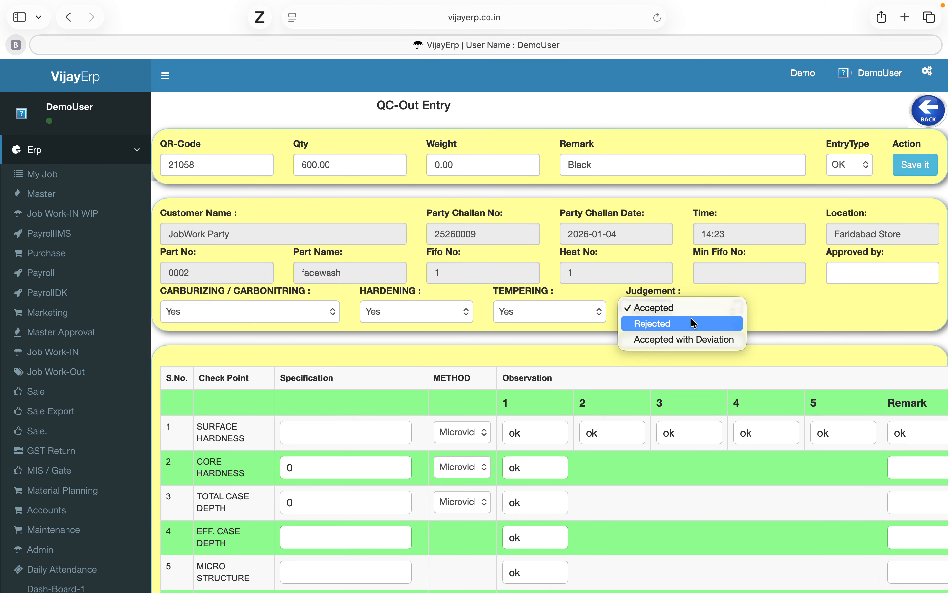
{"action": "left_click", "coordinate": [795, 306]}
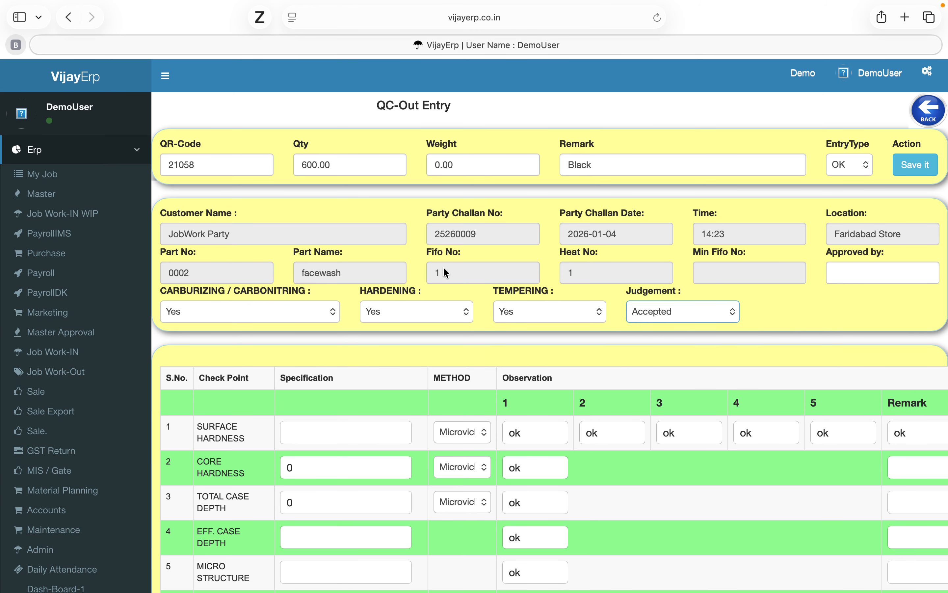
Save the facewash lot's QC-Out entry and check the lot in the Ready to Dispatch list
{"action": "left_click", "coordinate": [924, 165]}
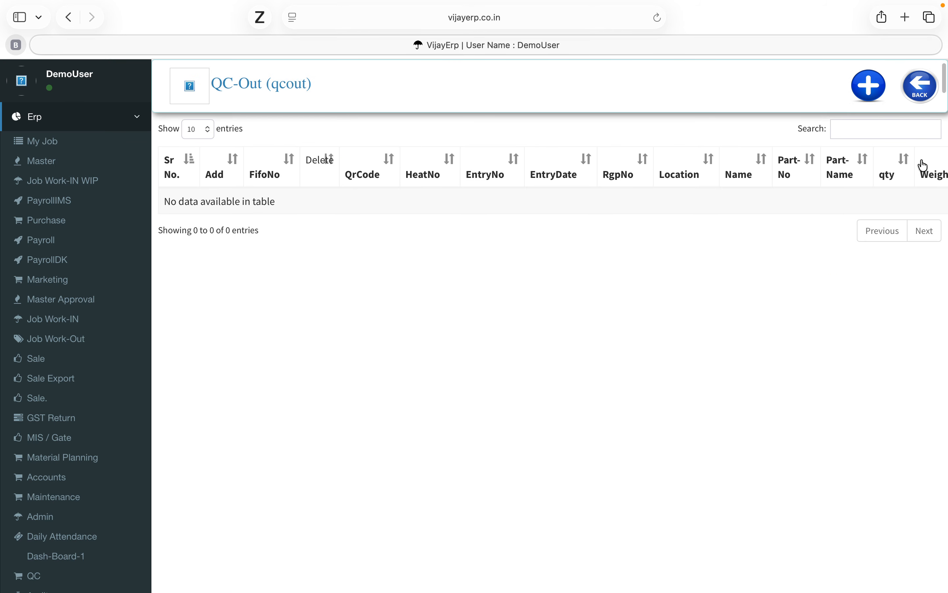
{"action": "left_click", "coordinate": [922, 87]}
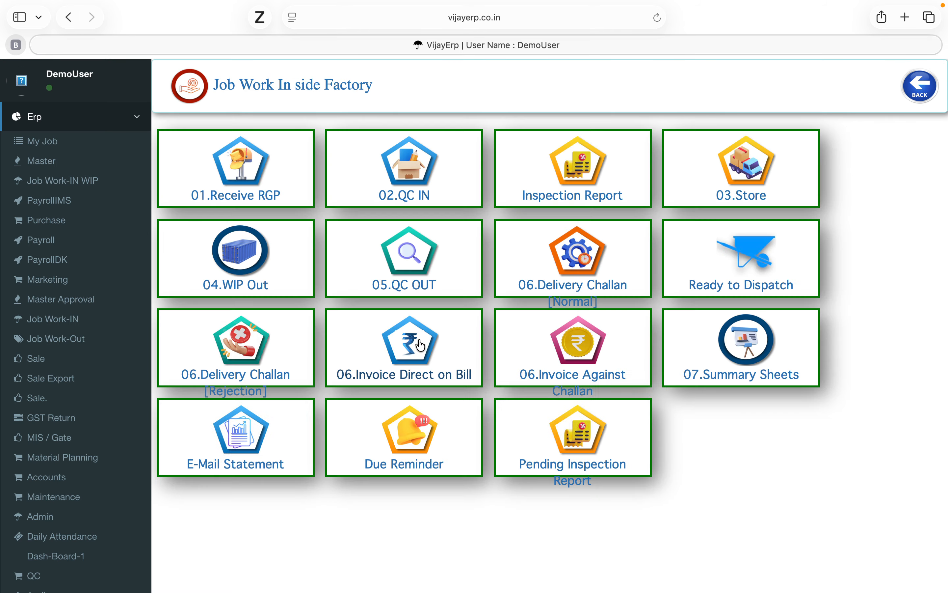
{"action": "left_click", "coordinate": [749, 247]}
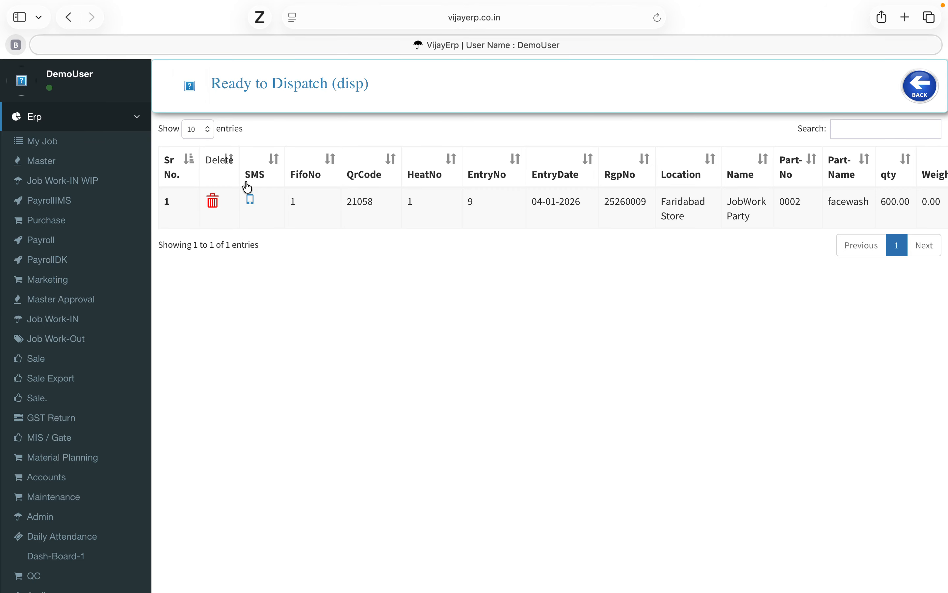
{"action": "left_click", "coordinate": [917, 91]}
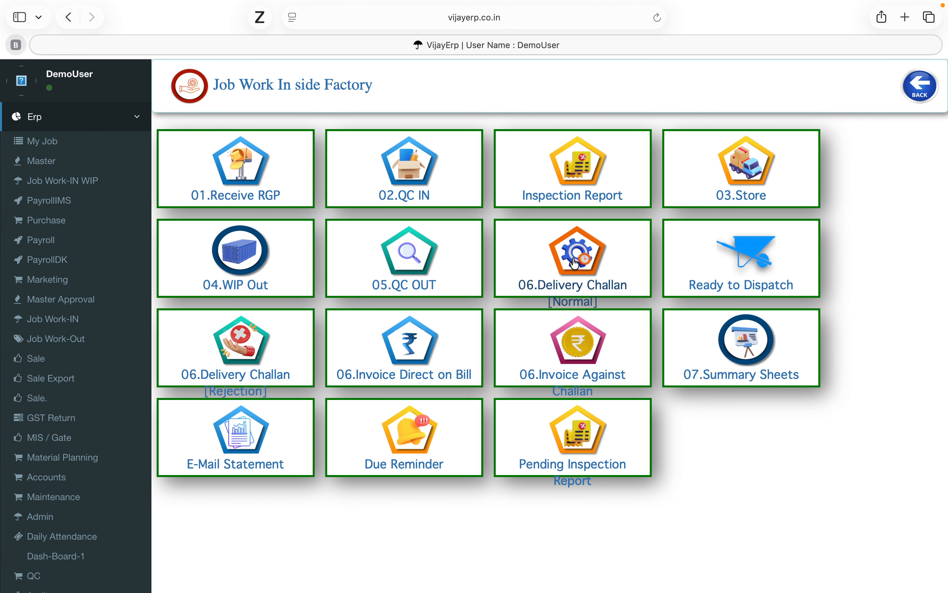
Start a new normal delivery challan for JobWork Party against sales order vb
{"action": "left_click", "coordinate": [575, 266]}
{"action": "left_click", "coordinate": [870, 90]}
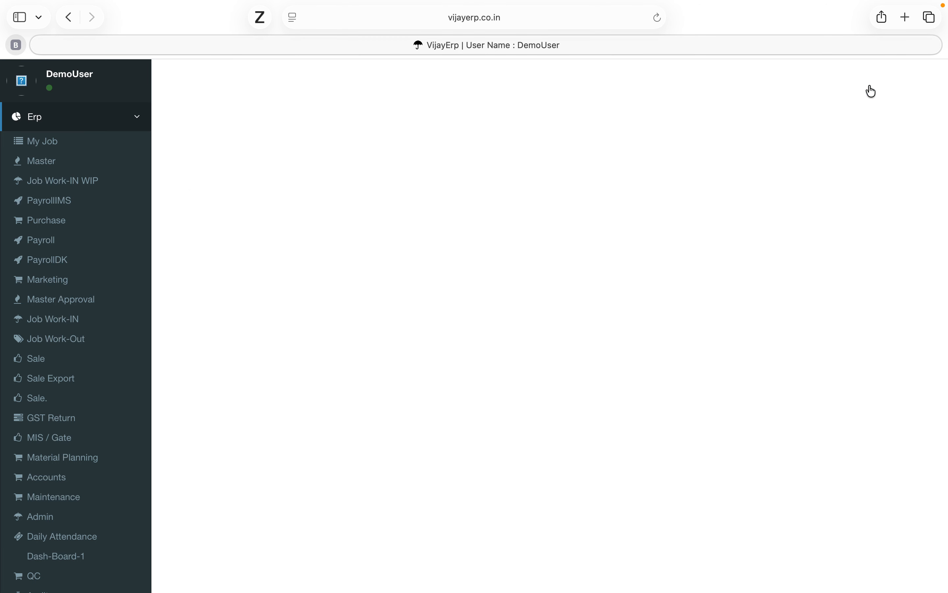
{"action": "left_click", "coordinate": [380, 161]}
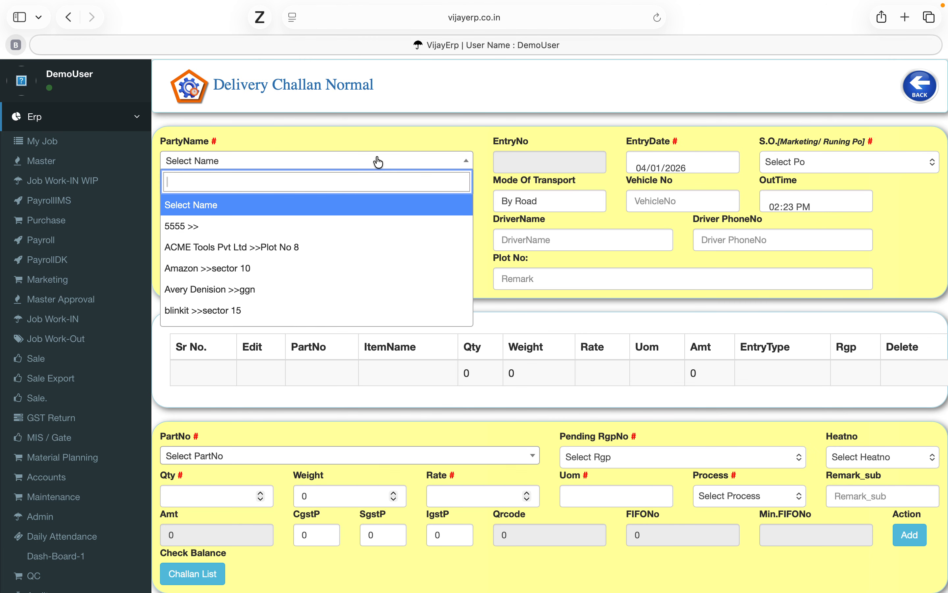
{"action": "type", "text": "job"}
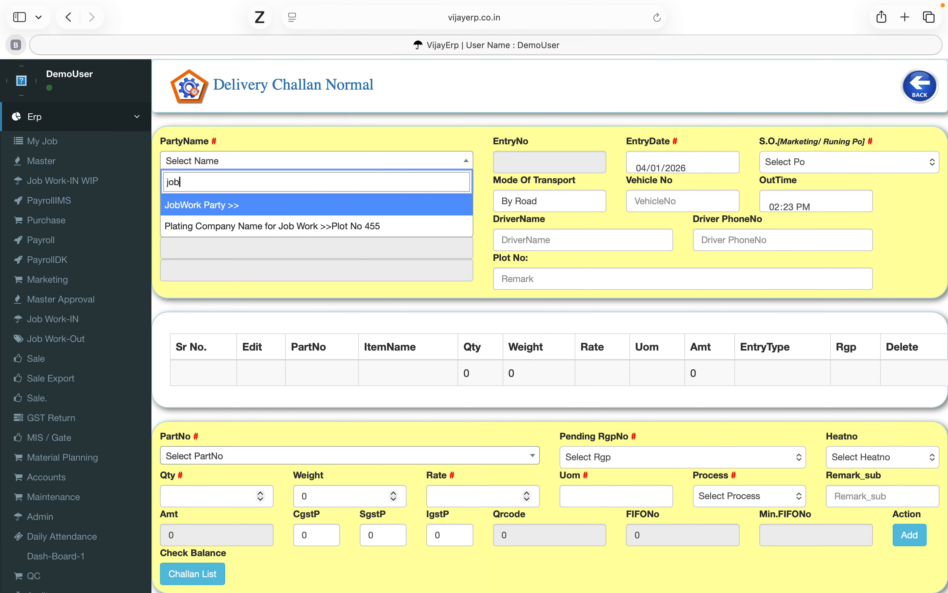
{"action": "left_click", "coordinate": [275, 206]}
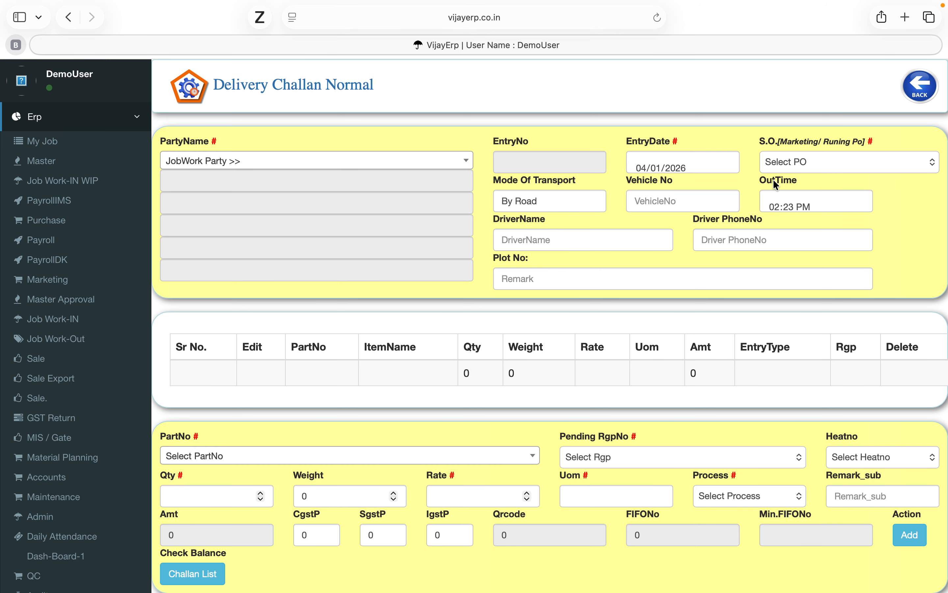
{"action": "left_click", "coordinate": [811, 162]}
Choose part 0002~facewash for the challan line, with its pending RGP of 2026-01-04 for 600.00 and heat number 1
{"action": "scroll", "coordinate": [801, 172], "scroll_direction": "down", "scroll_amount": 5}
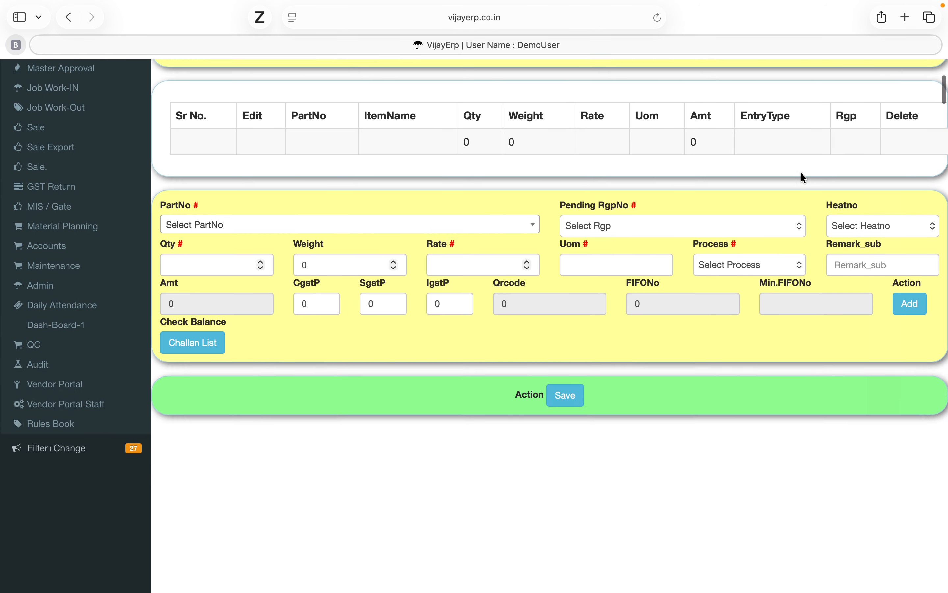
{"action": "left_click", "coordinate": [455, 218]}
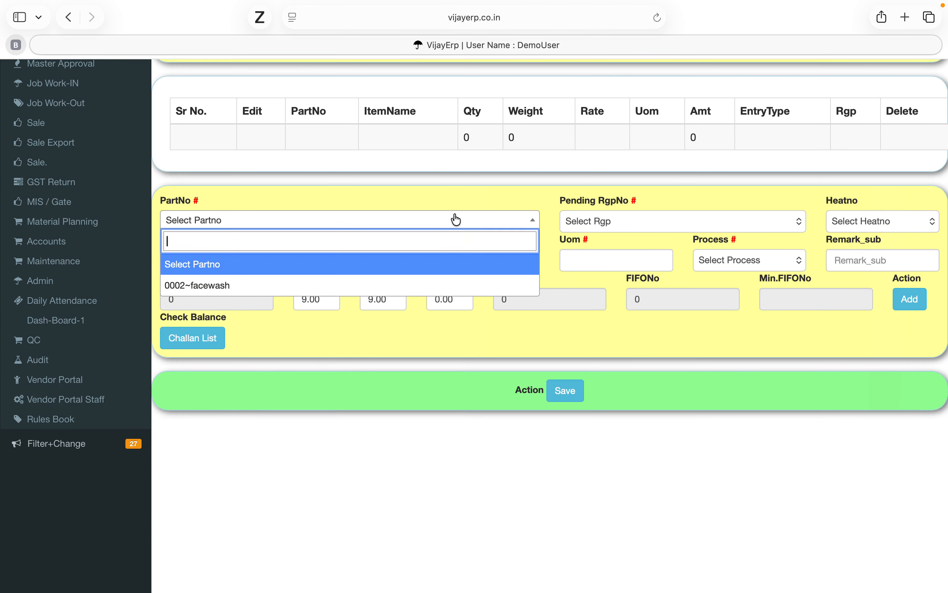
{"action": "left_click", "coordinate": [214, 284]}
{"action": "left_click", "coordinate": [670, 218]}
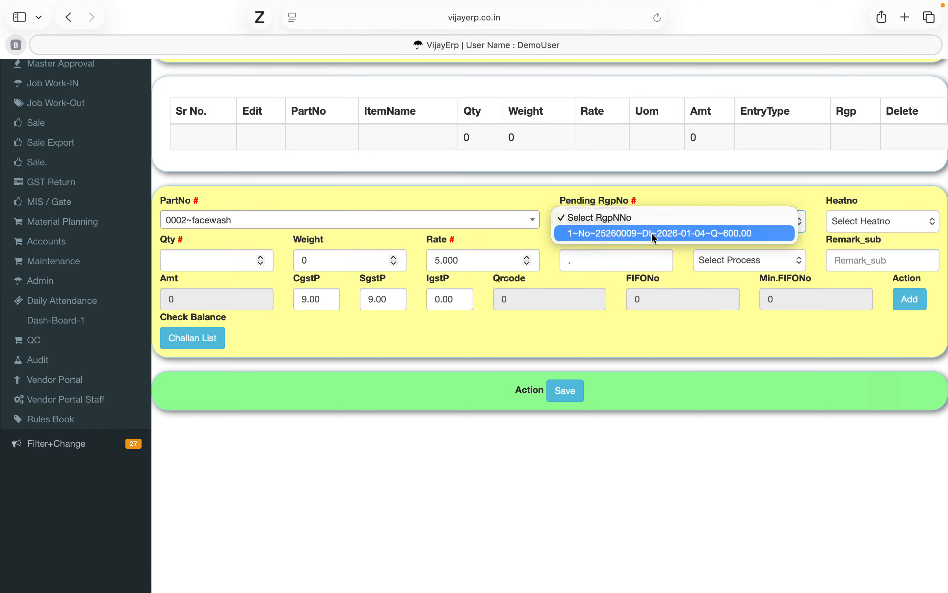
{"action": "left_click", "coordinate": [624, 238]}
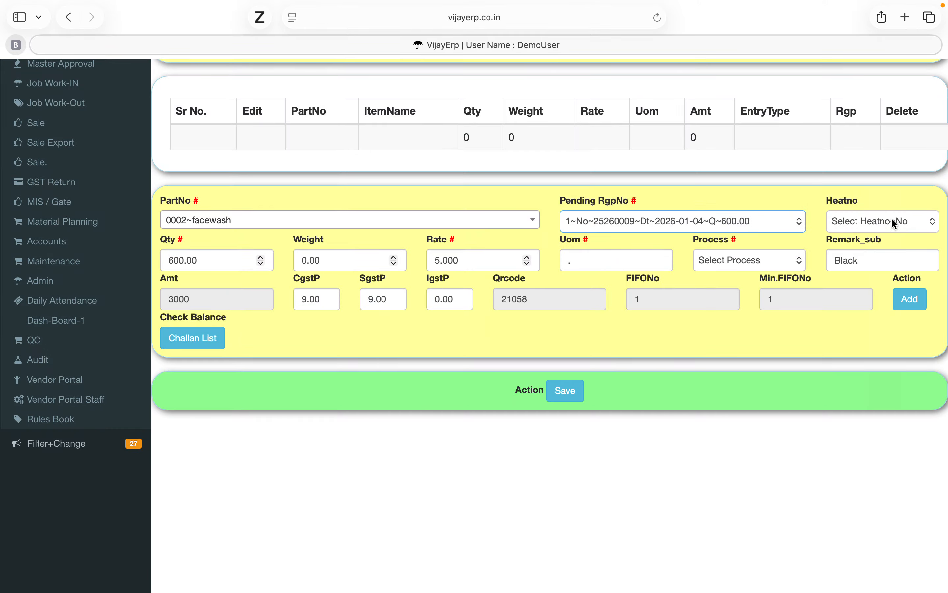
{"action": "left_click", "coordinate": [876, 220]}
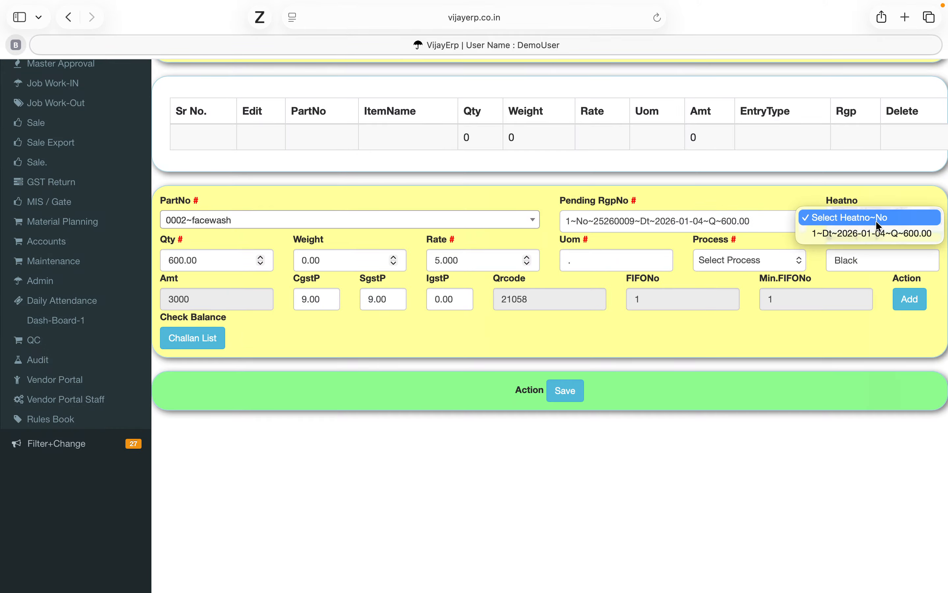
{"action": "left_click", "coordinate": [857, 235]}
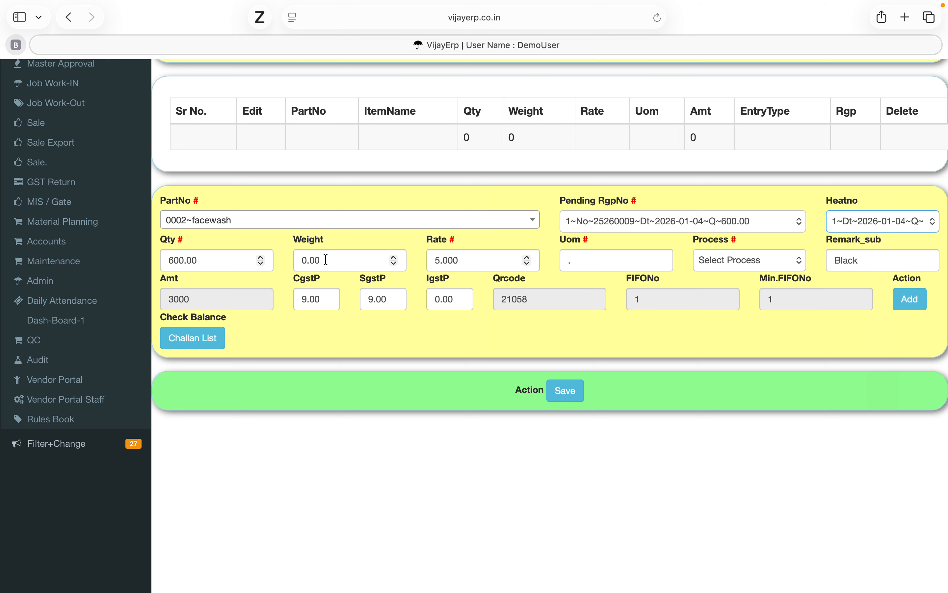
Set the line's process to Powder coating and add the facewash item to the delivery challan
{"action": "left_click", "coordinate": [761, 266]}
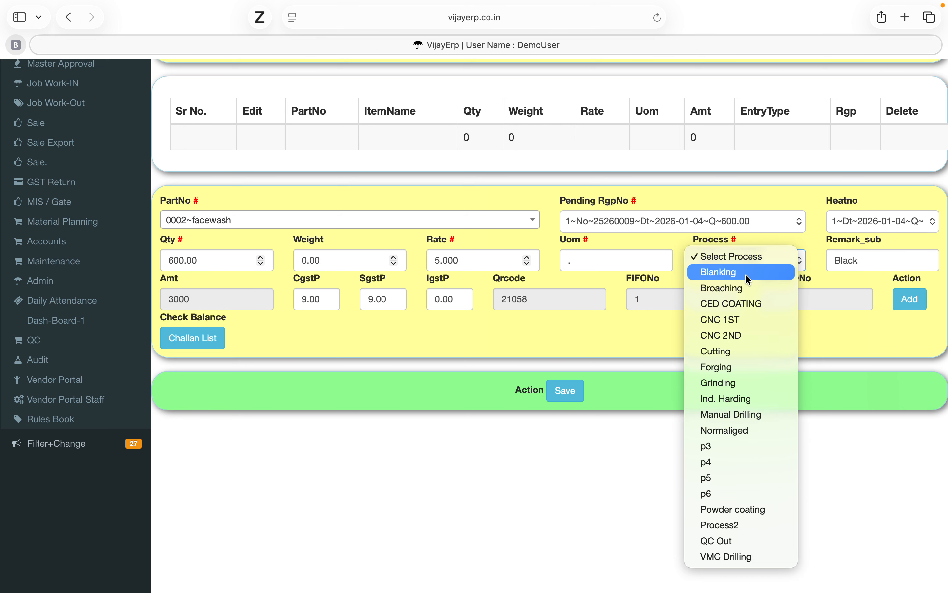
{"action": "left_click", "coordinate": [745, 273]}
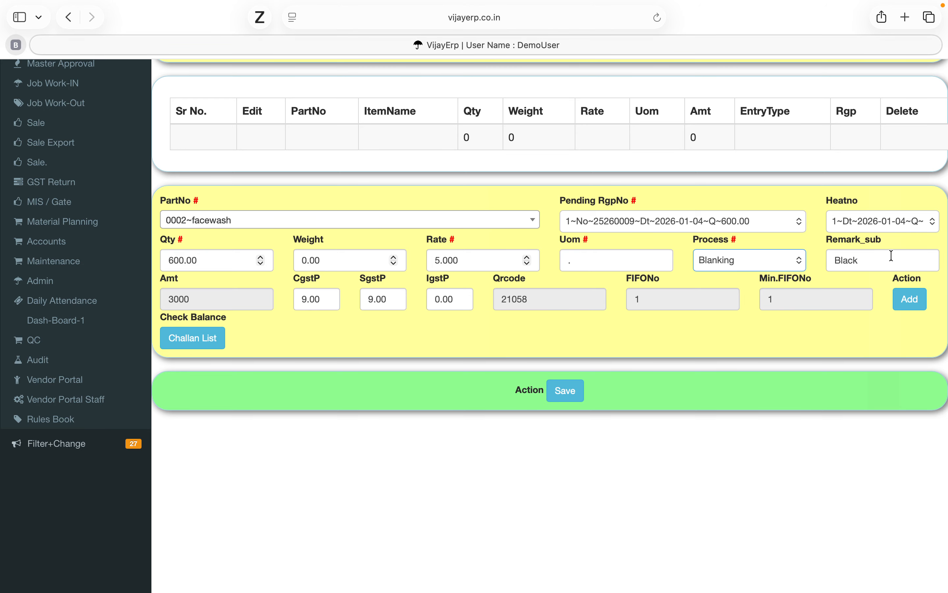
{"action": "left_click", "coordinate": [734, 263]}
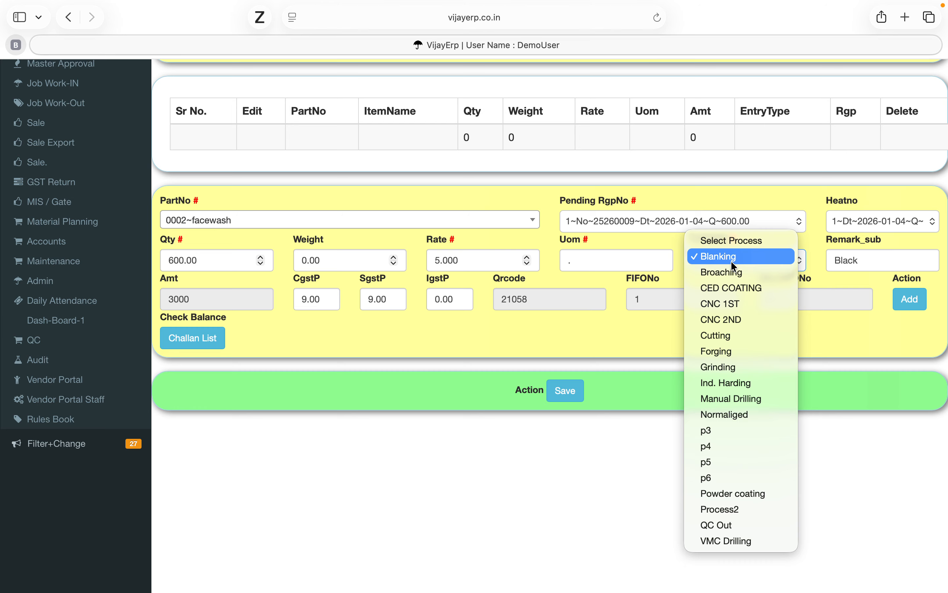
{"action": "key", "text": "p"}
{"action": "key", "text": "o"}
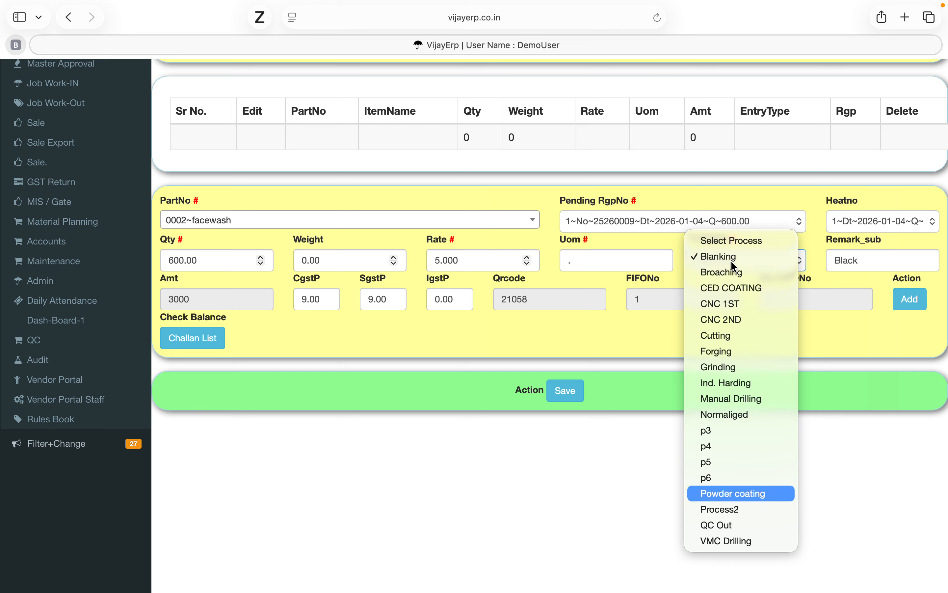
{"action": "key", "text": "Return"}
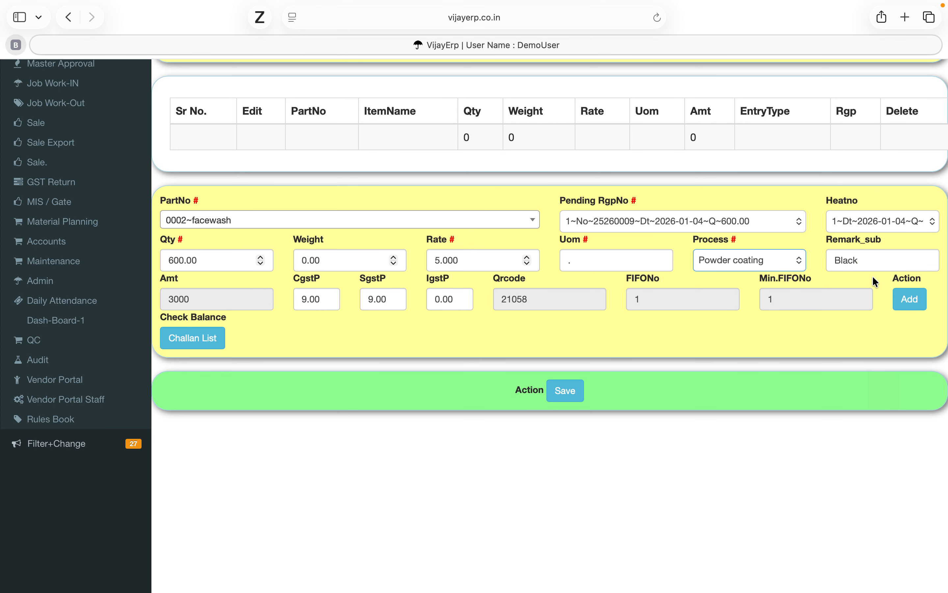
{"action": "left_click", "coordinate": [915, 301]}
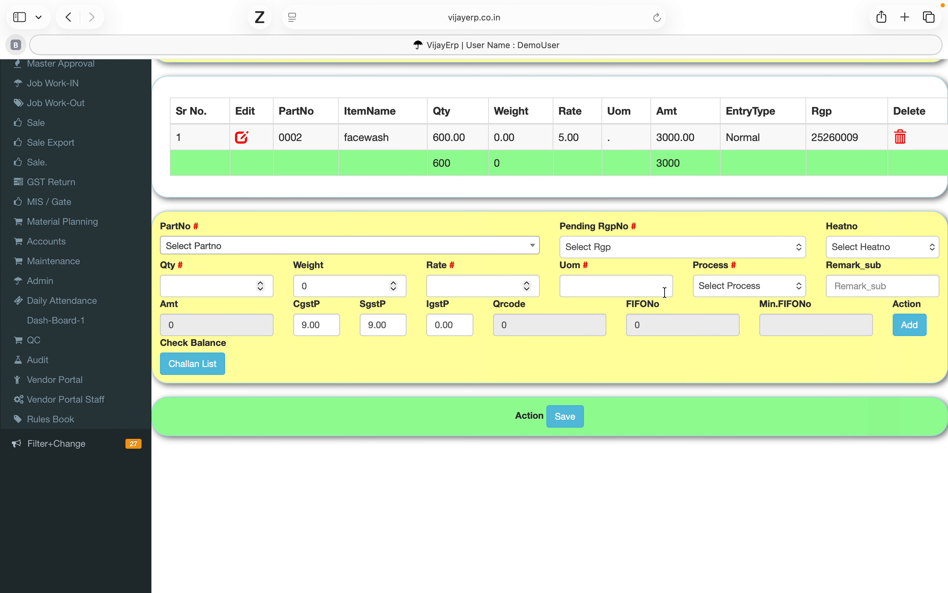
Return to the delivery challan list and review the print layout of the JobWork Party challan
{"action": "scroll", "coordinate": [666, 290], "scroll_direction": "up", "scroll_amount": 10}
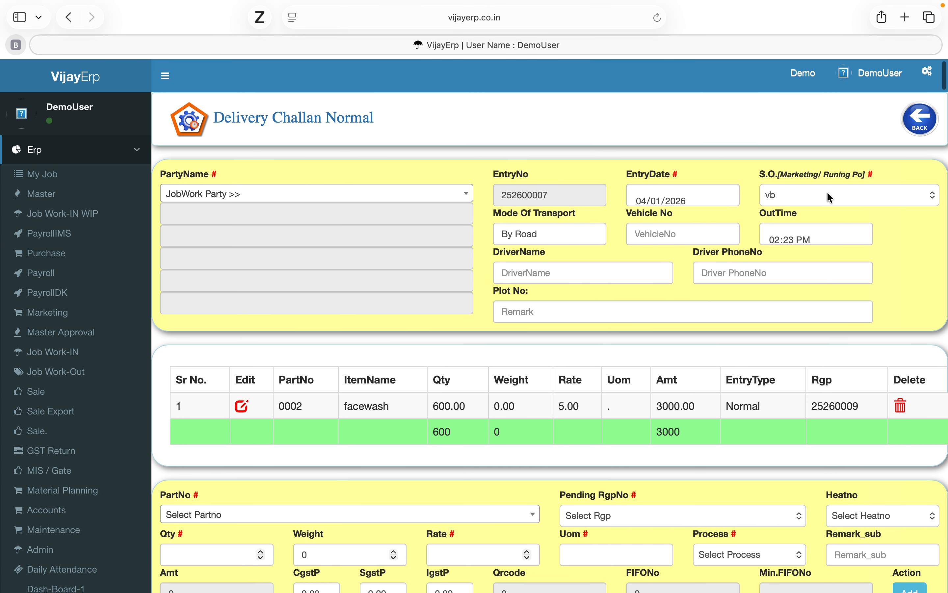
{"action": "left_click", "coordinate": [897, 125]}
{"action": "scroll", "coordinate": [574, 280], "scroll_direction": "down", "scroll_amount": 1}
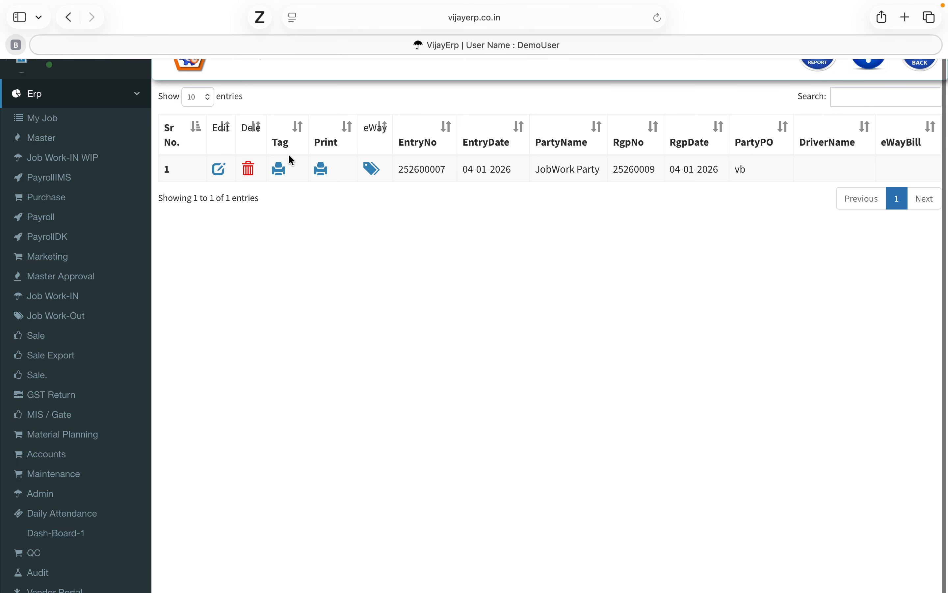
{"action": "left_click", "coordinate": [322, 171]}
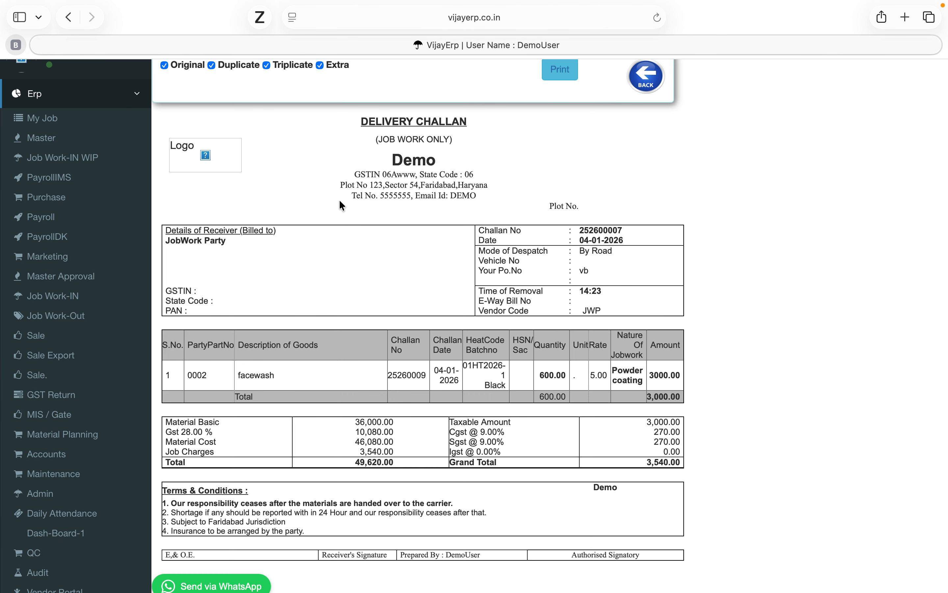
{"action": "scroll", "coordinate": [378, 352], "scroll_direction": "down", "scroll_amount": 5}
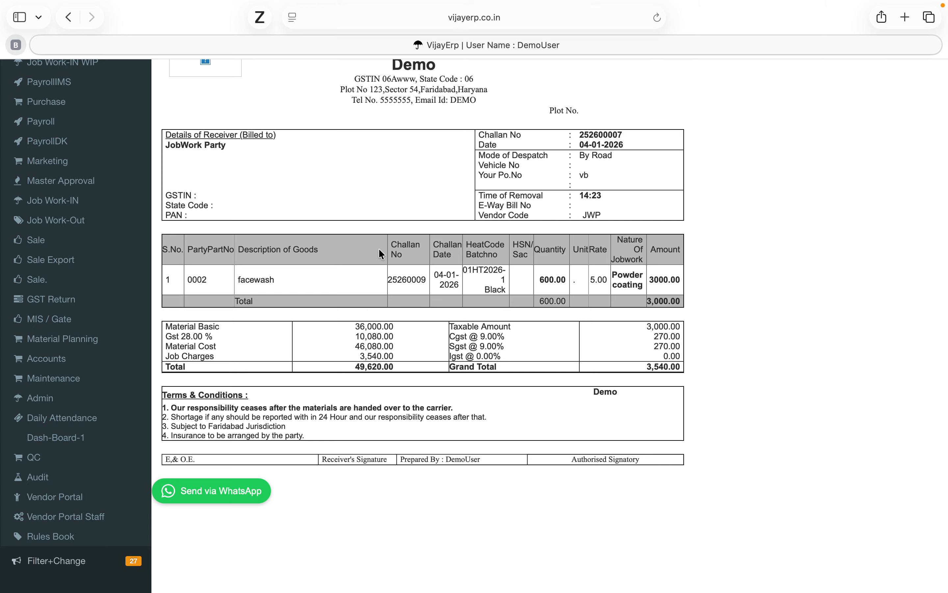
{"action": "scroll", "coordinate": [380, 249], "scroll_direction": "up", "scroll_amount": 8}
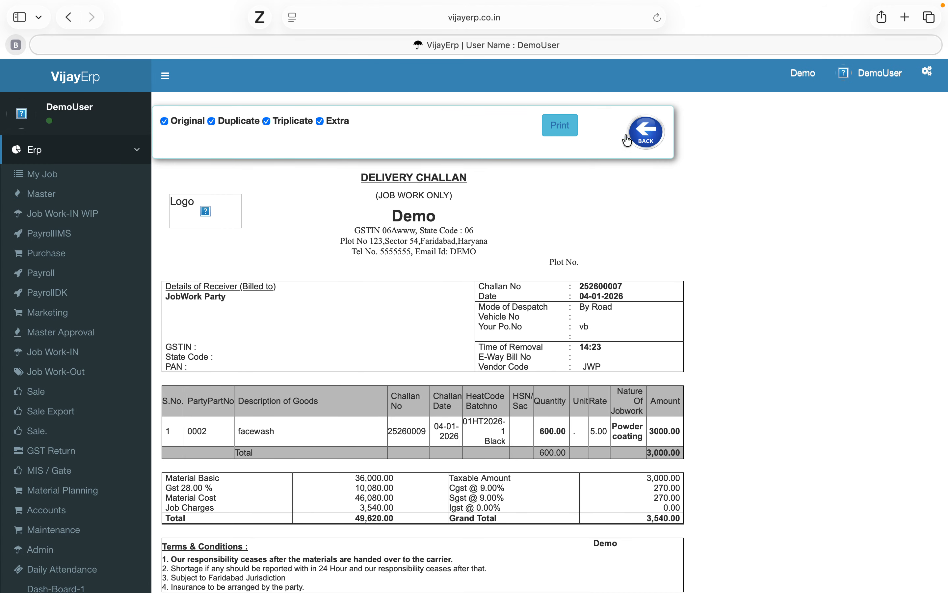
{"action": "left_click", "coordinate": [629, 142]}
Review the facewash item's packing tag slip and look at the delivery challan print once more
{"action": "left_click", "coordinate": [277, 201]}
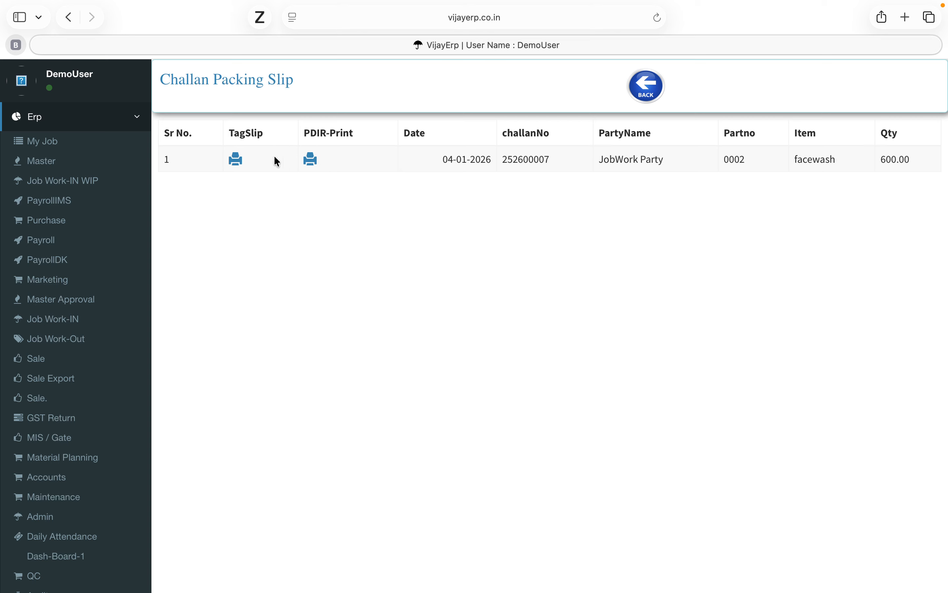
{"action": "left_click", "coordinate": [235, 160]}
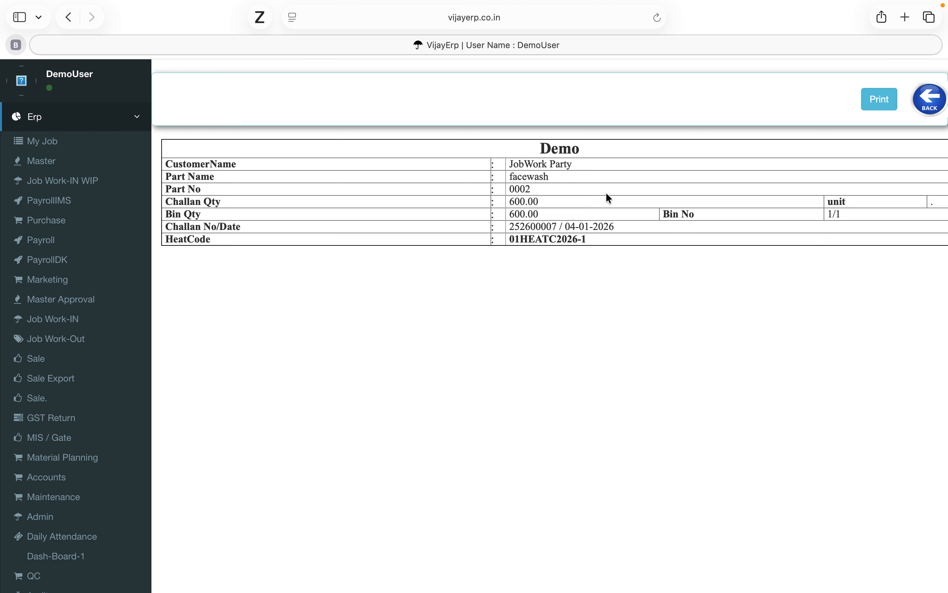
{"action": "left_click", "coordinate": [933, 101]}
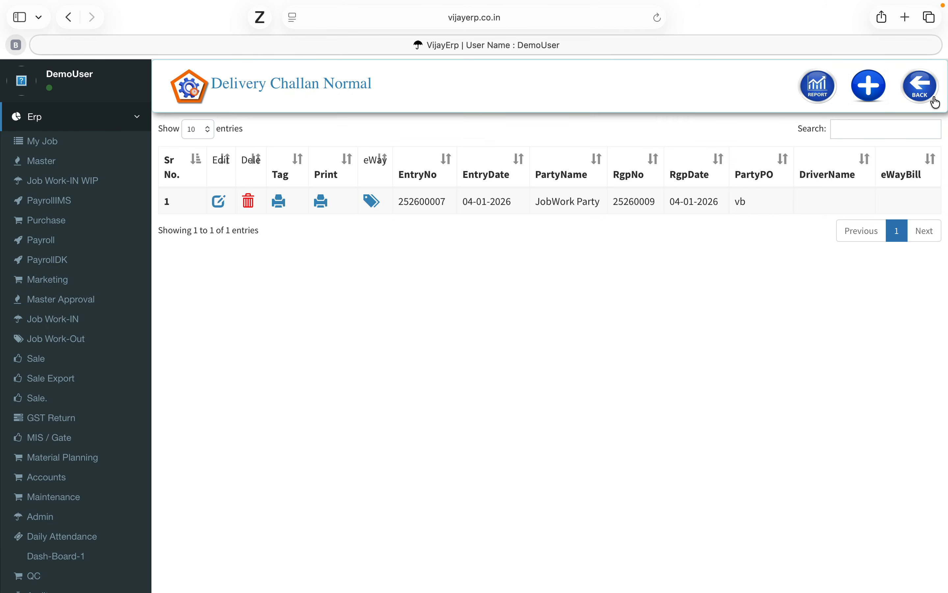
{"action": "left_click", "coordinate": [321, 201]}
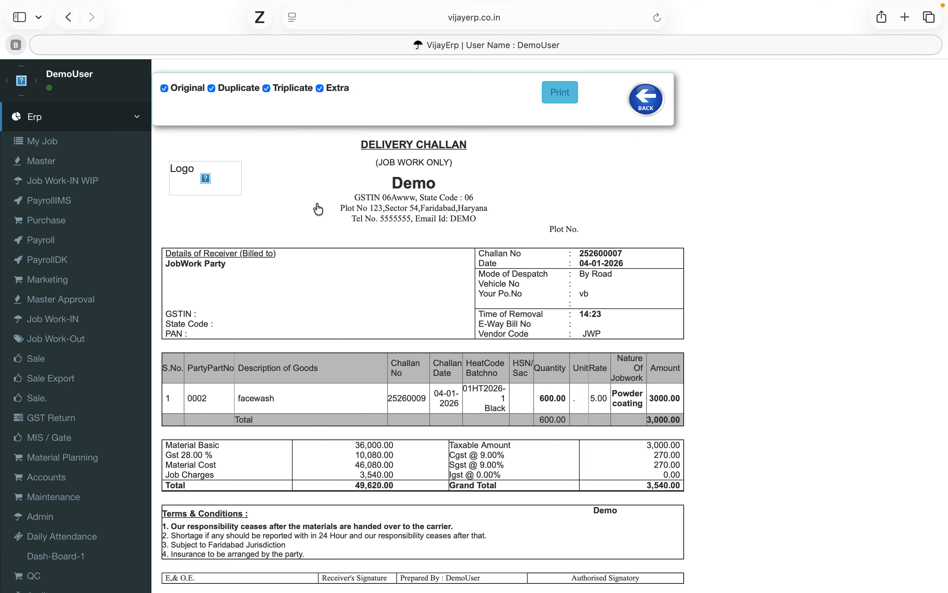
{"action": "left_click", "coordinate": [654, 104]}
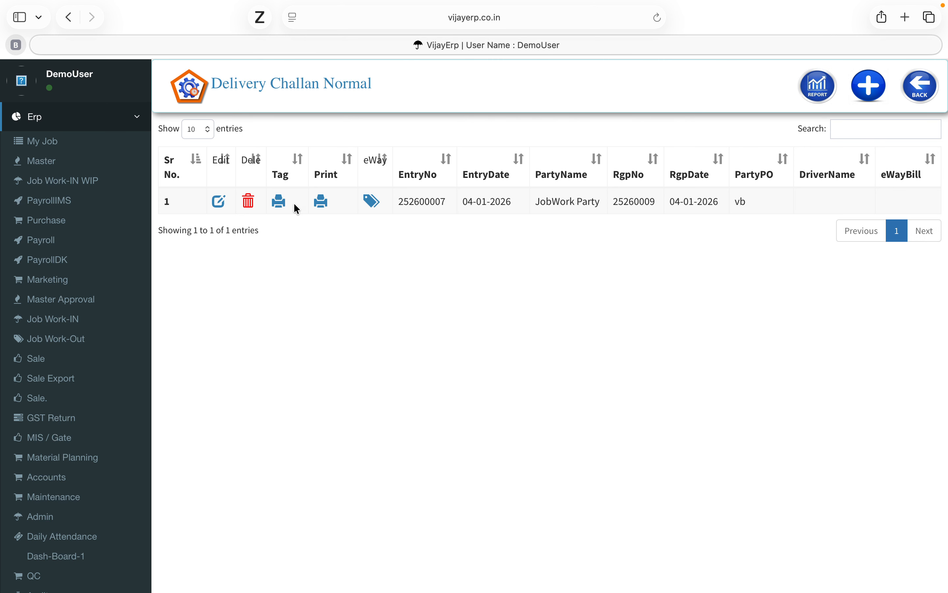
Review the pre-dispatch inspection report for the facewash challan and return to the factory job work modules
{"action": "left_click", "coordinate": [278, 199]}
{"action": "left_click", "coordinate": [311, 159]}
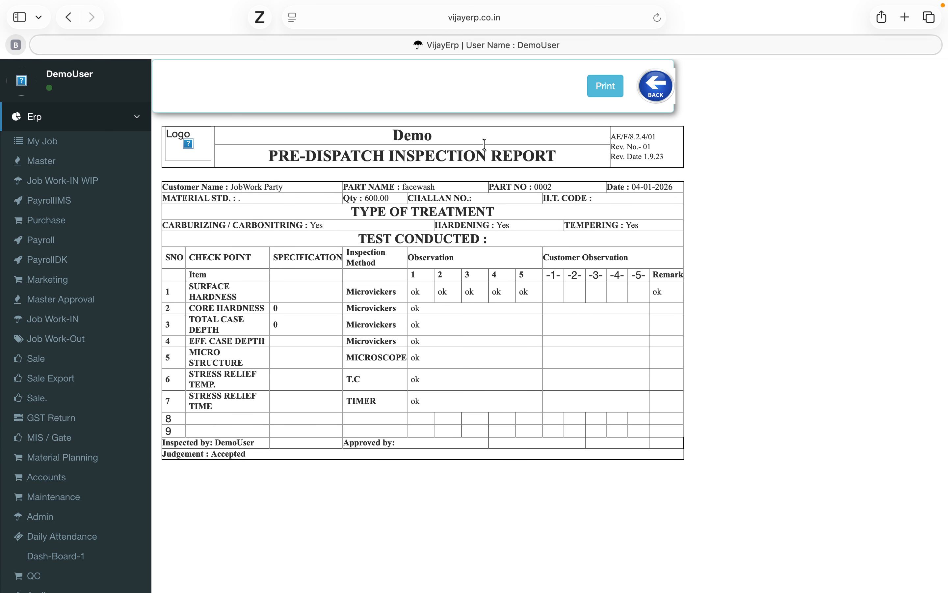
{"action": "left_click", "coordinate": [665, 91]}
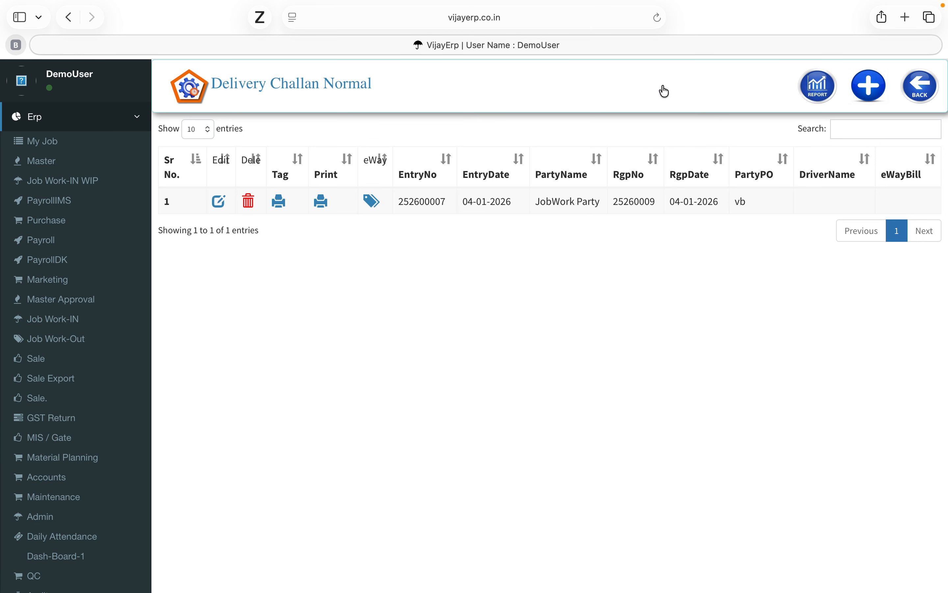
{"action": "left_click", "coordinate": [928, 87]}
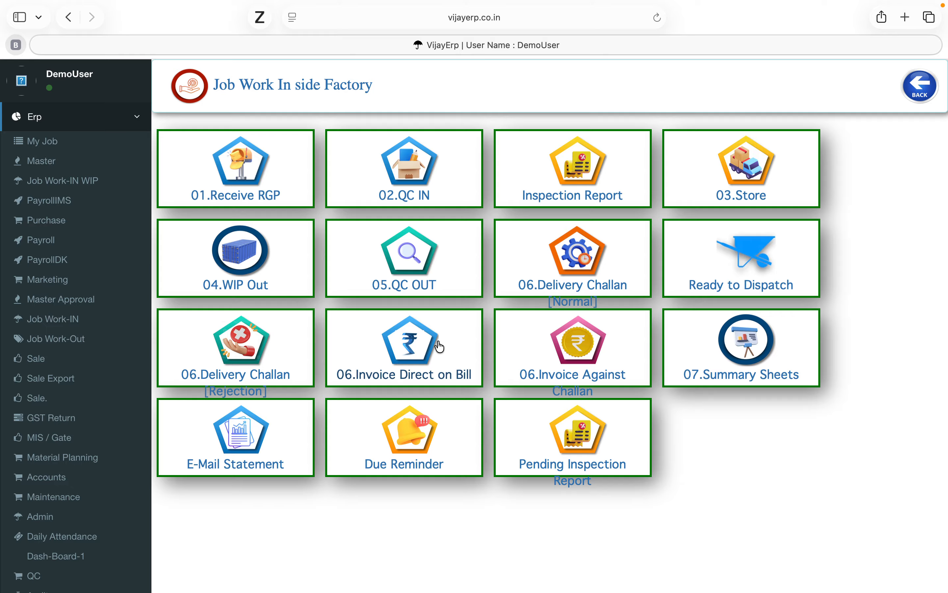
Start a new invoice against challan billed to JobWork Party with PO vb
{"action": "left_click", "coordinate": [587, 340]}
{"action": "left_click", "coordinate": [871, 89]}
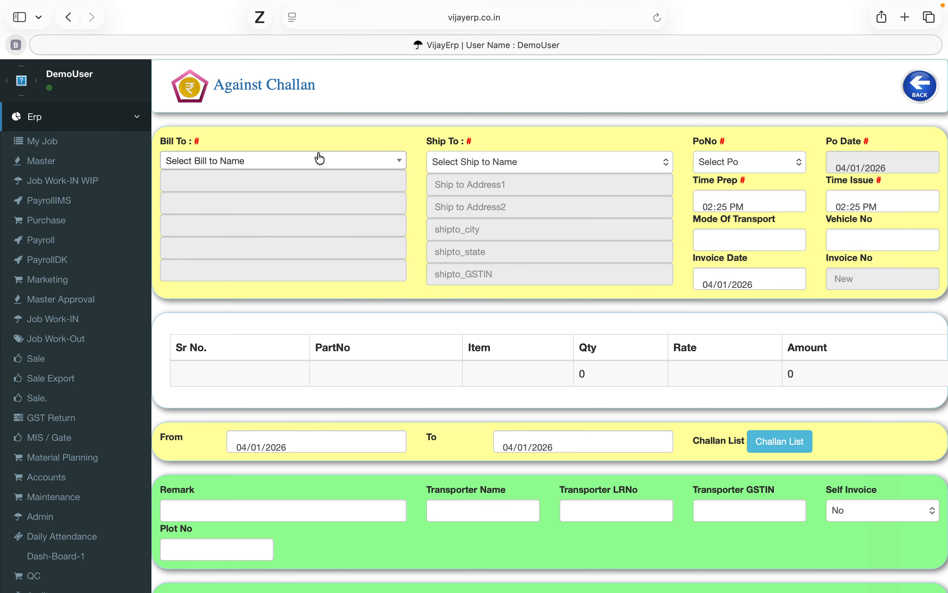
{"action": "left_click", "coordinate": [310, 159]}
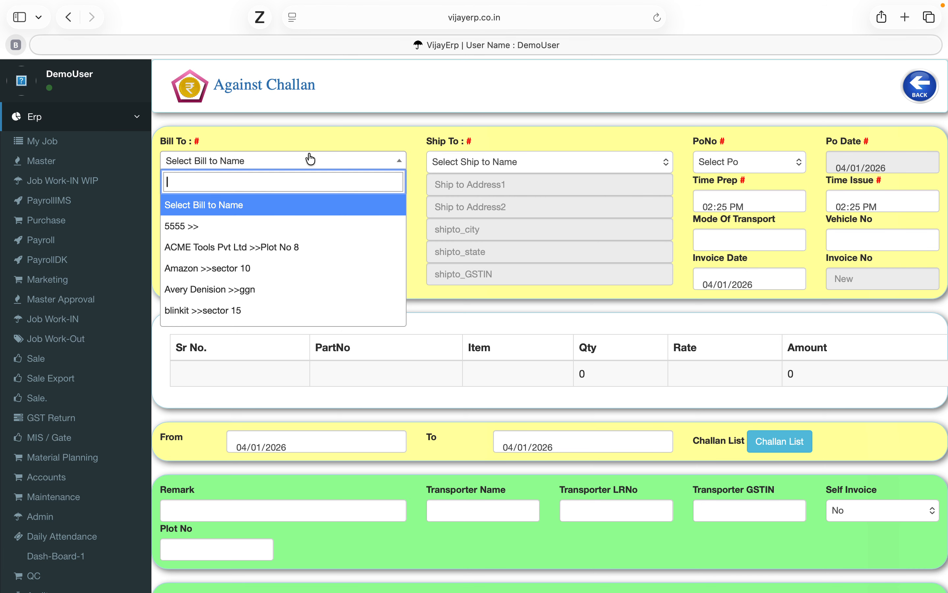
{"action": "type", "text": "job"}
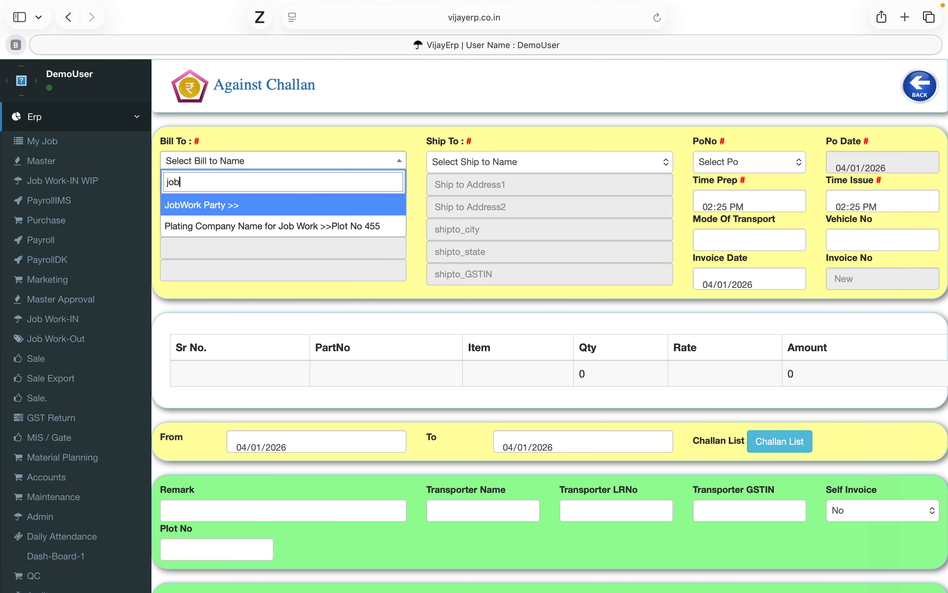
{"action": "left_click", "coordinate": [196, 205]}
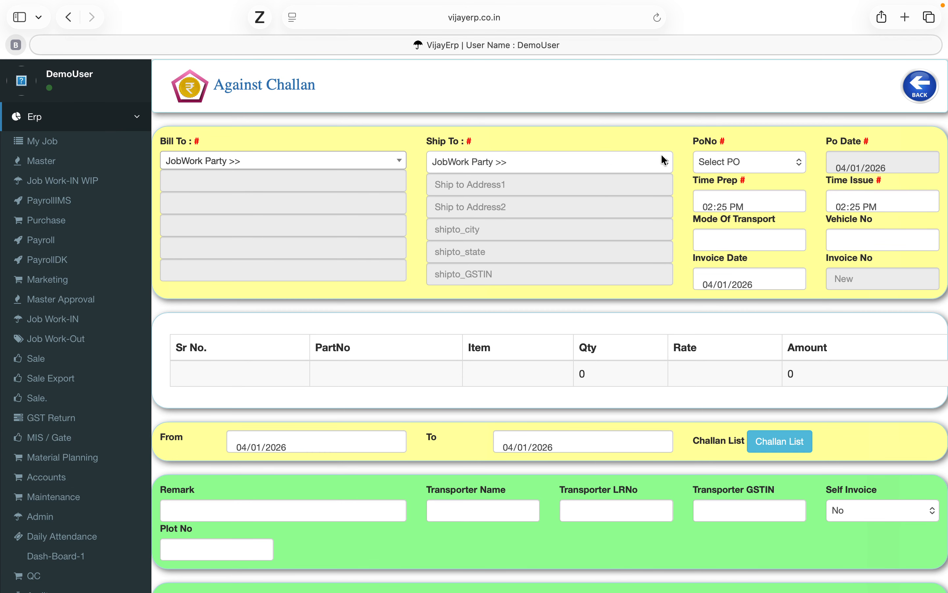
{"action": "left_click", "coordinate": [737, 162]}
{"action": "left_click", "coordinate": [735, 168]}
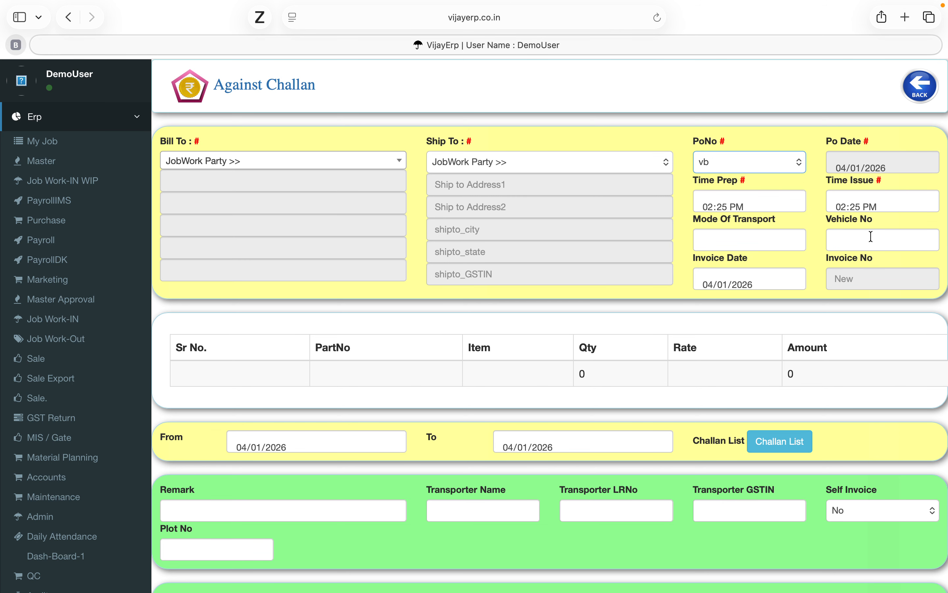
Enter hr88 as the invoice's vehicle number and by road as its mode of transport
{"action": "left_click", "coordinate": [861, 239]}
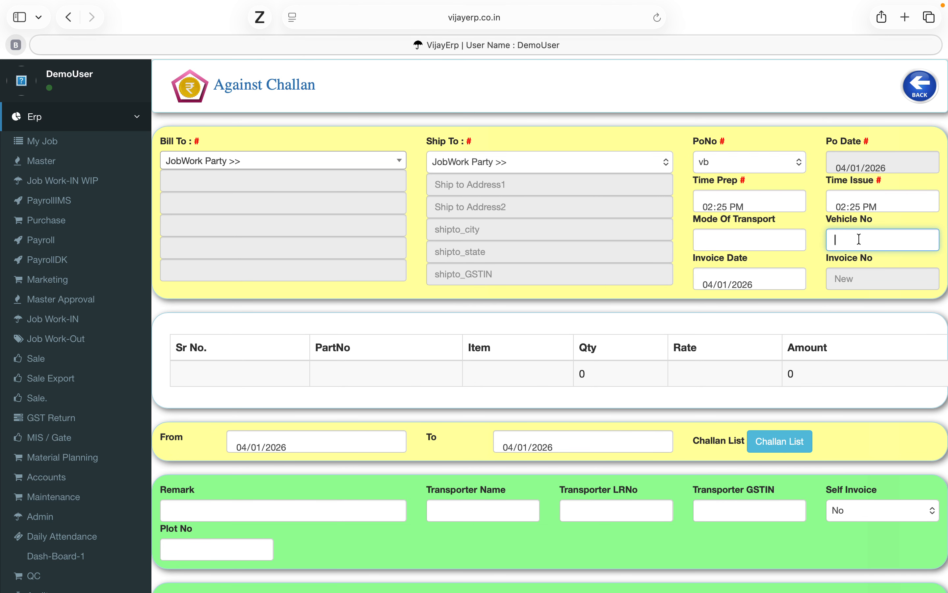
{"action": "type", "text": "hr88"}
{"action": "scroll", "coordinate": [753, 259], "scroll_direction": "down", "scroll_amount": 3}
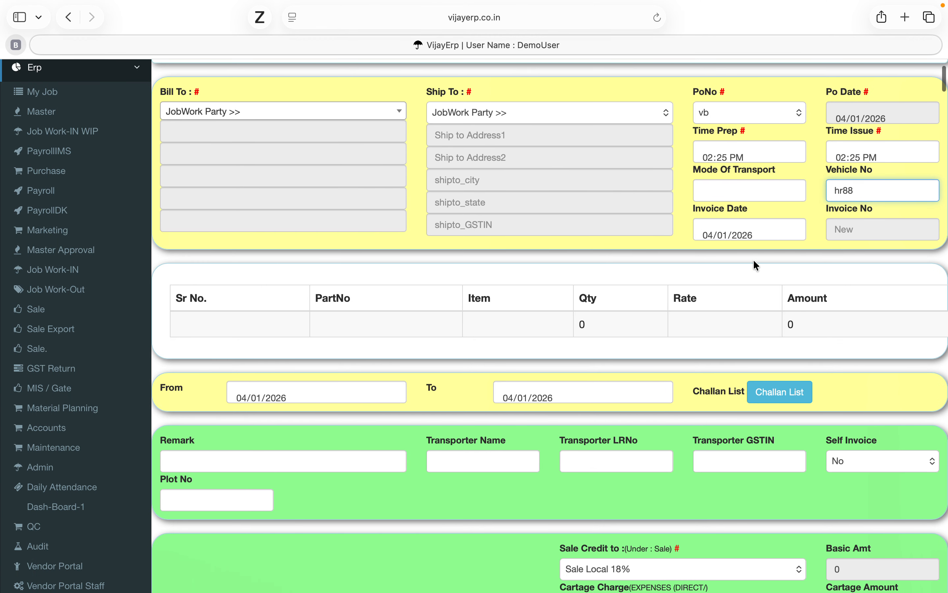
{"action": "left_click", "coordinate": [745, 181]}
{"action": "type", "text": "by"}
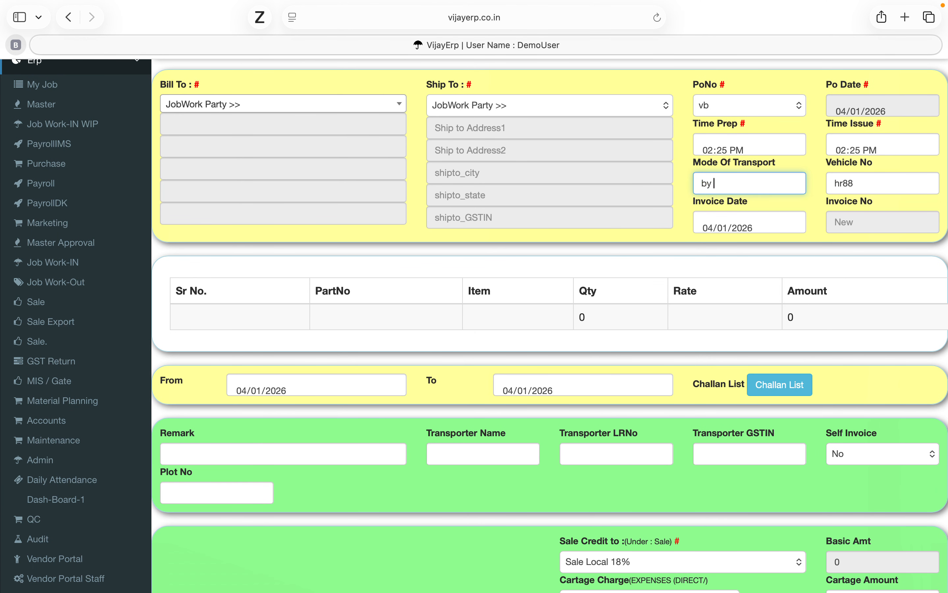
{"action": "type", "text": " road"}
Add the facewash item from the challan list to the invoice and save the invoice
{"action": "scroll", "coordinate": [653, 222], "scroll_direction": "down", "scroll_amount": 5}
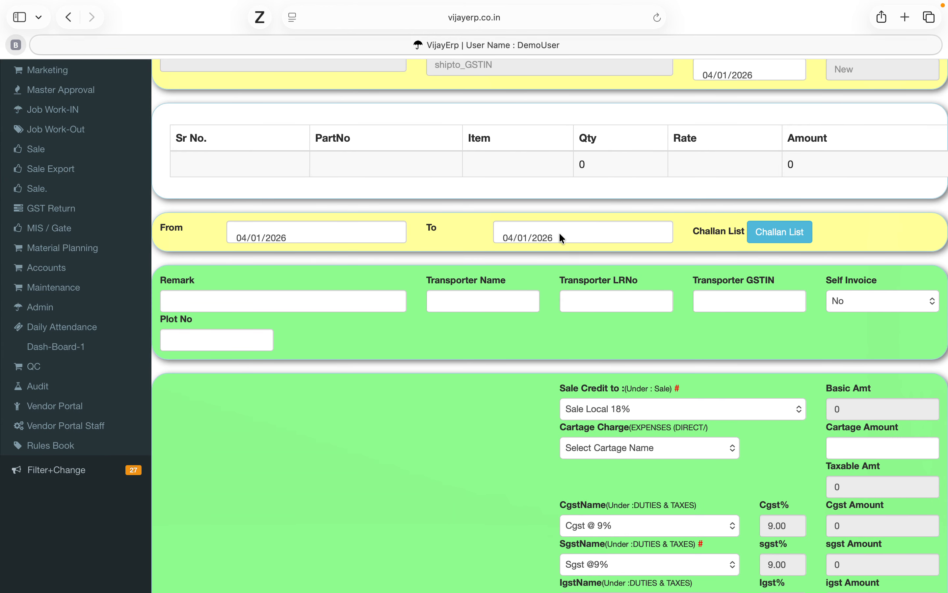
{"action": "left_click", "coordinate": [779, 232]}
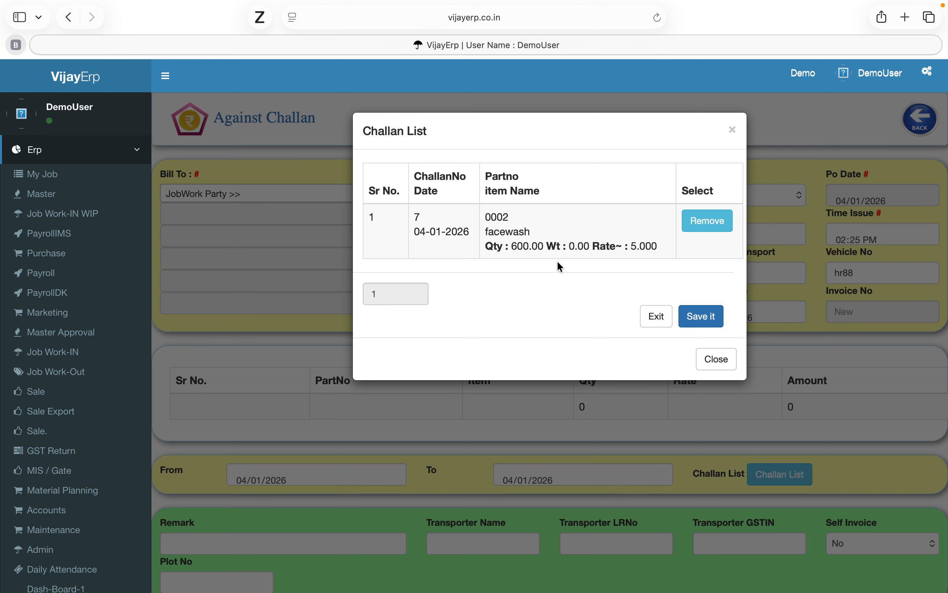
{"action": "left_click", "coordinate": [702, 318]}
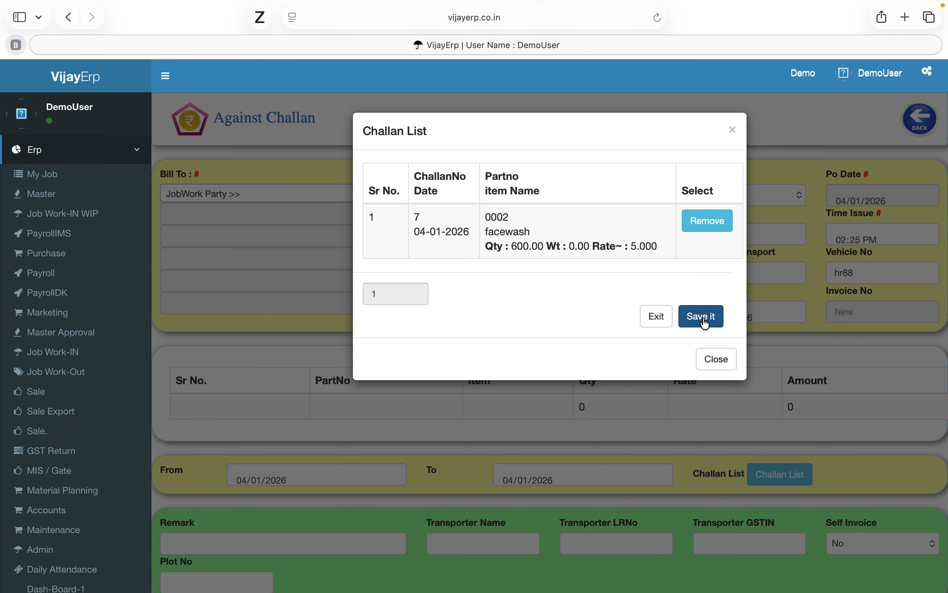
{"action": "scroll", "coordinate": [549, 344], "scroll_direction": "down", "scroll_amount": 7}
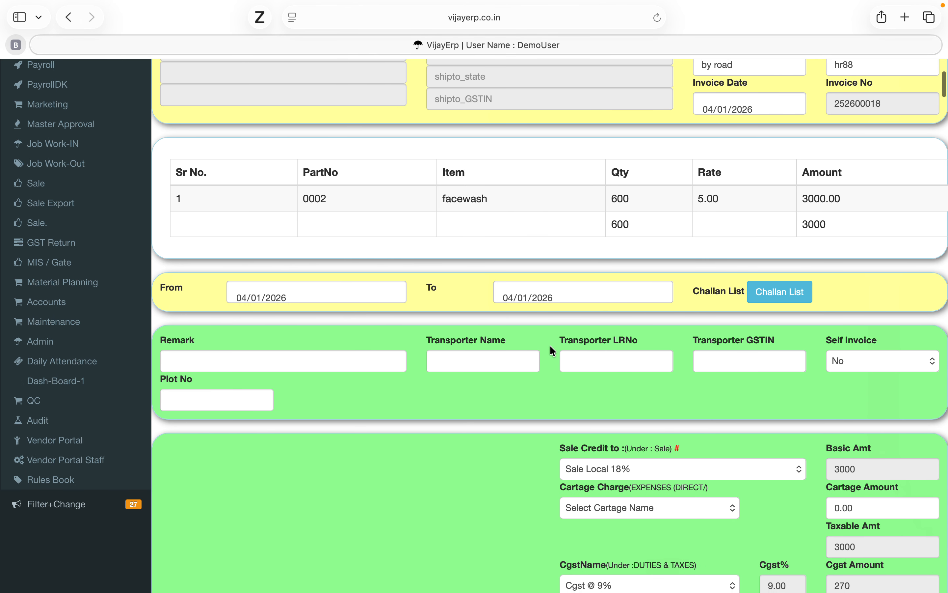
{"action": "scroll", "coordinate": [550, 345], "scroll_direction": "down", "scroll_amount": 4}
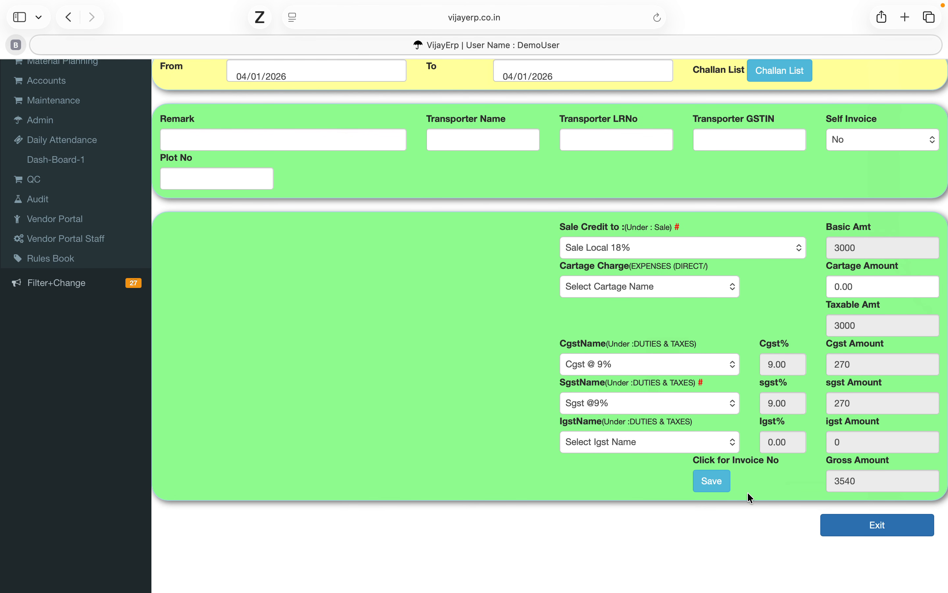
{"action": "left_click", "coordinate": [713, 489]}
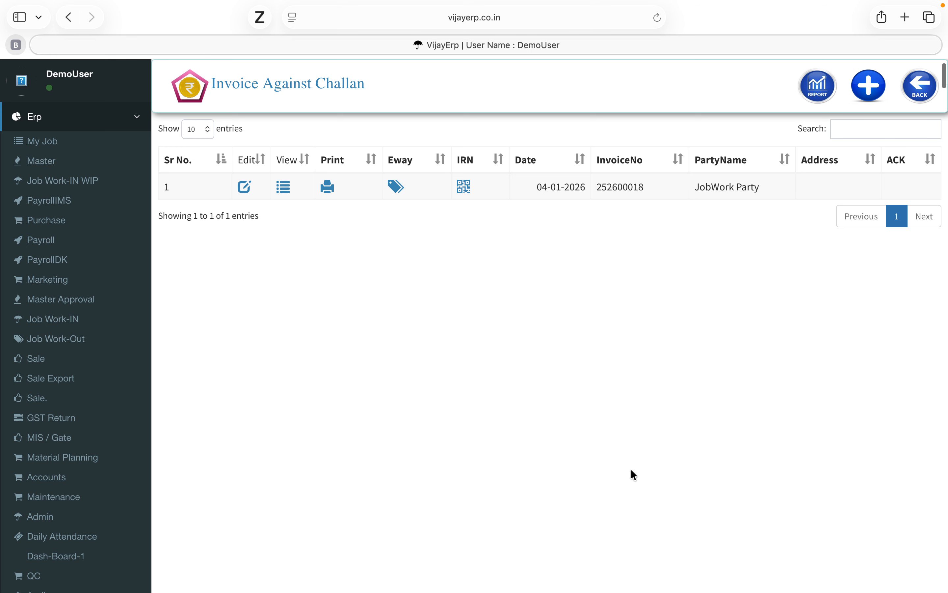
Review the JobWork Party tax invoice print and return to the factory job work modules
{"action": "left_click", "coordinate": [327, 186]}
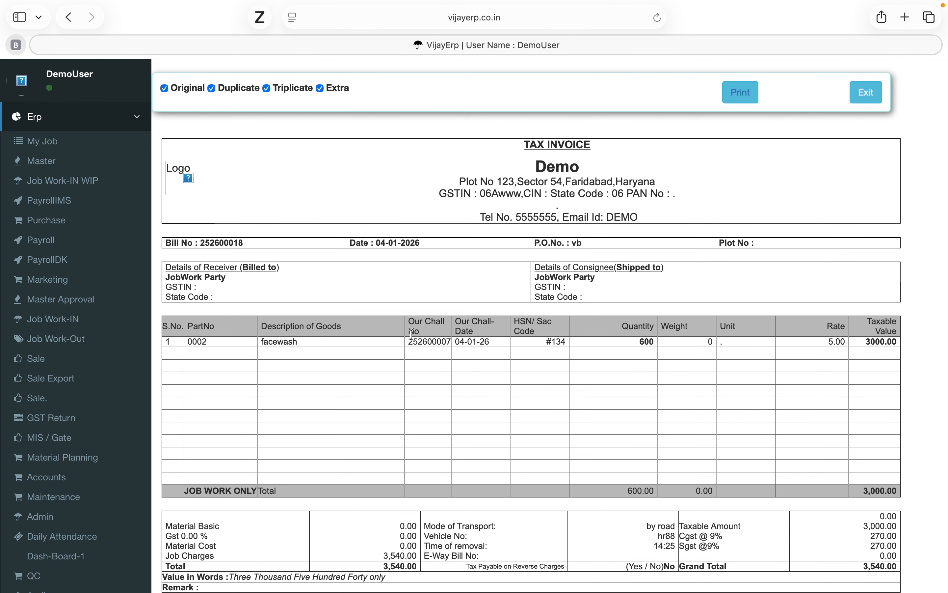
{"action": "scroll", "coordinate": [412, 334], "scroll_direction": "down", "scroll_amount": 3}
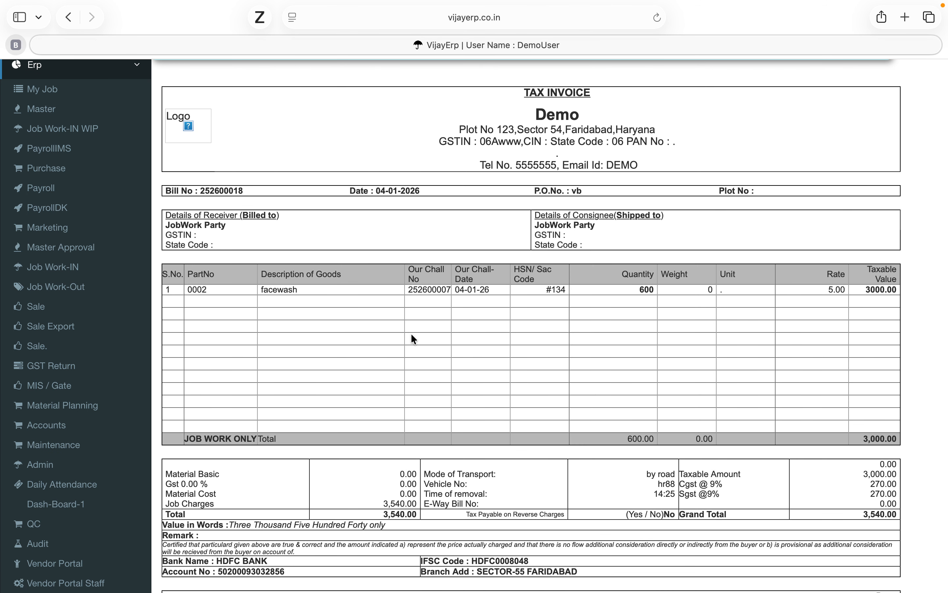
{"action": "scroll", "coordinate": [412, 334], "scroll_direction": "up", "scroll_amount": 3}
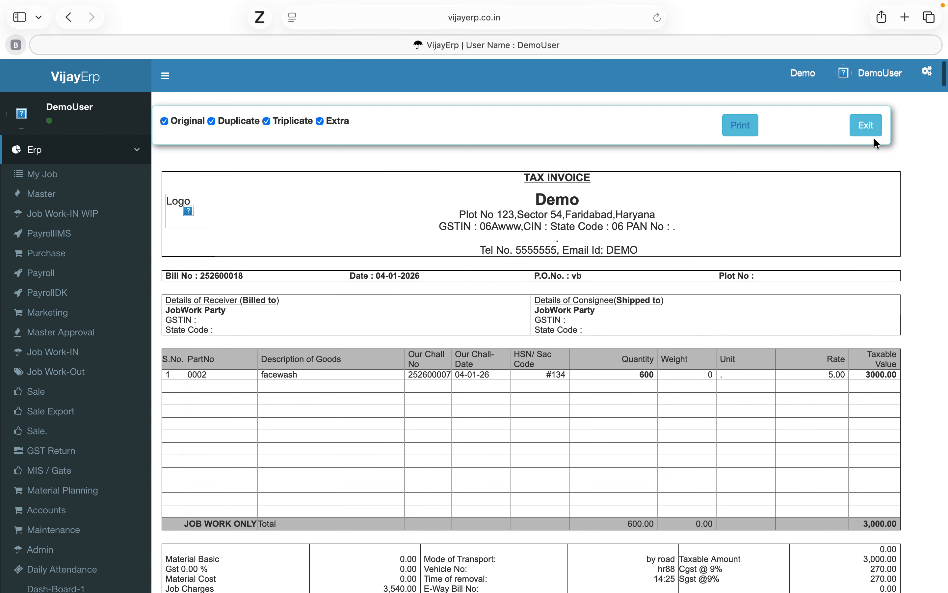
{"action": "left_click", "coordinate": [863, 128]}
{"action": "left_click", "coordinate": [920, 87]}
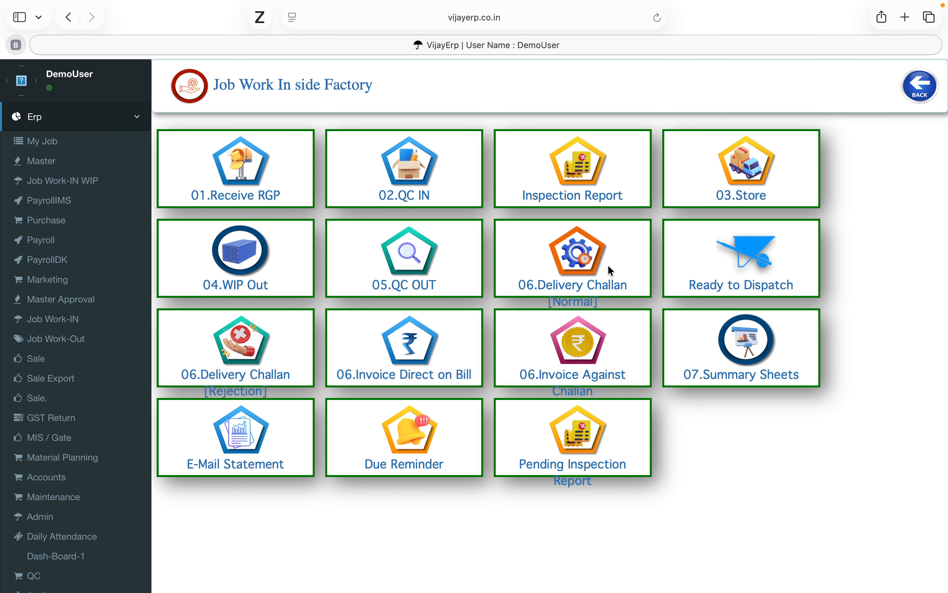
Open the JobWork Party delivery challan print and examine its material basic, GST and material cost amounts
{"action": "left_click", "coordinate": [582, 266]}
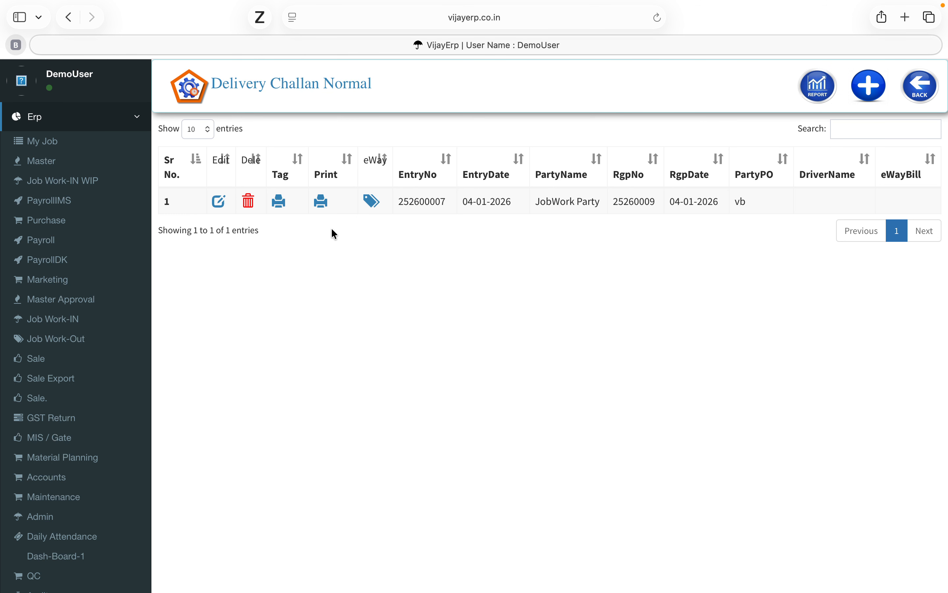
{"action": "left_click", "coordinate": [321, 201]}
{"action": "scroll", "coordinate": [345, 424], "scroll_direction": "down", "scroll_amount": 5}
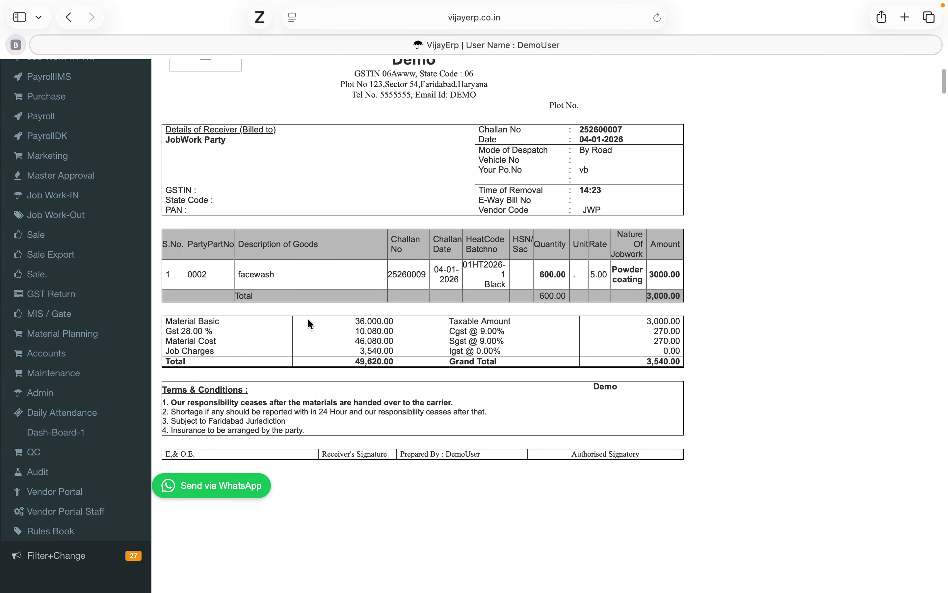
{"action": "scroll", "coordinate": [307, 318], "scroll_direction": "up", "scroll_amount": 10}
{"action": "scroll", "coordinate": [308, 318], "scroll_direction": "down", "scroll_amount": 10}
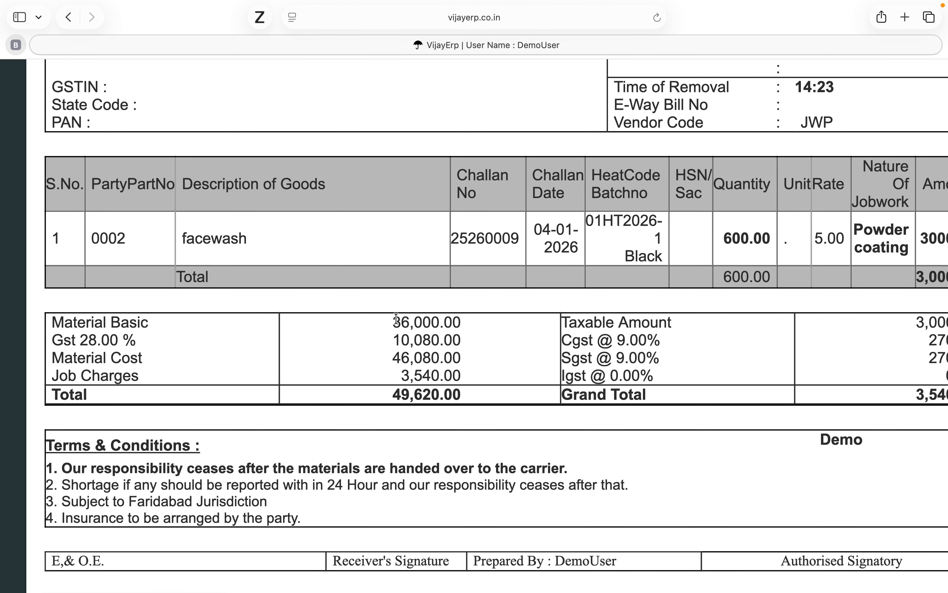
{"action": "left_click_drag", "start_coordinate": [394, 319], "coordinate": [475, 314]}
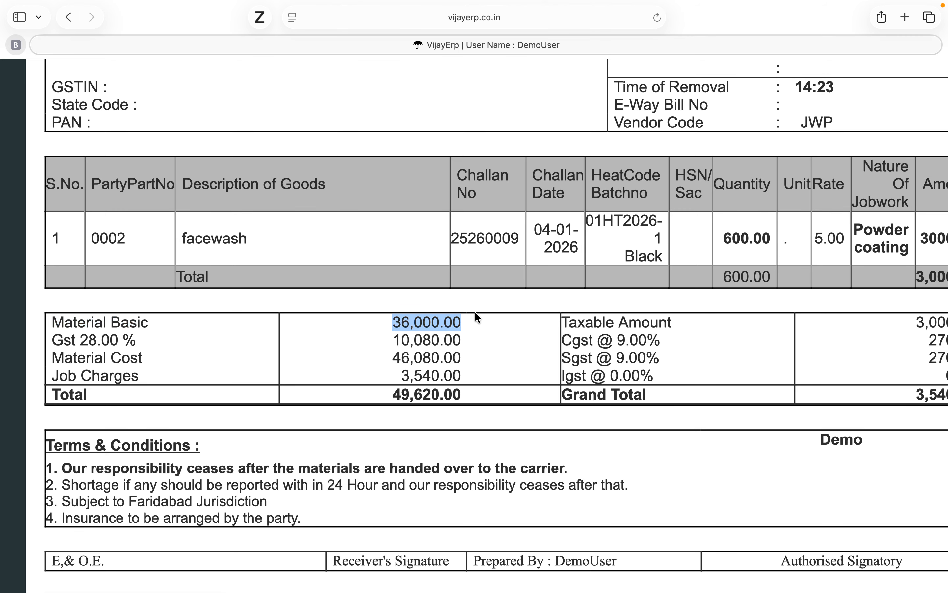
{"action": "left_click_drag", "start_coordinate": [71, 340], "coordinate": [107, 340]}
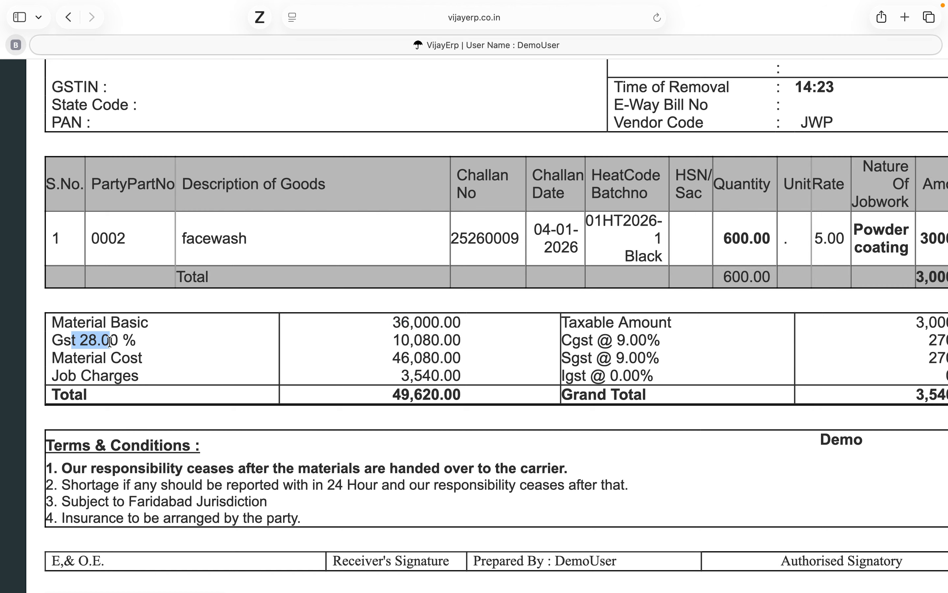
{"action": "left_click_drag", "start_coordinate": [391, 340], "coordinate": [460, 340]}
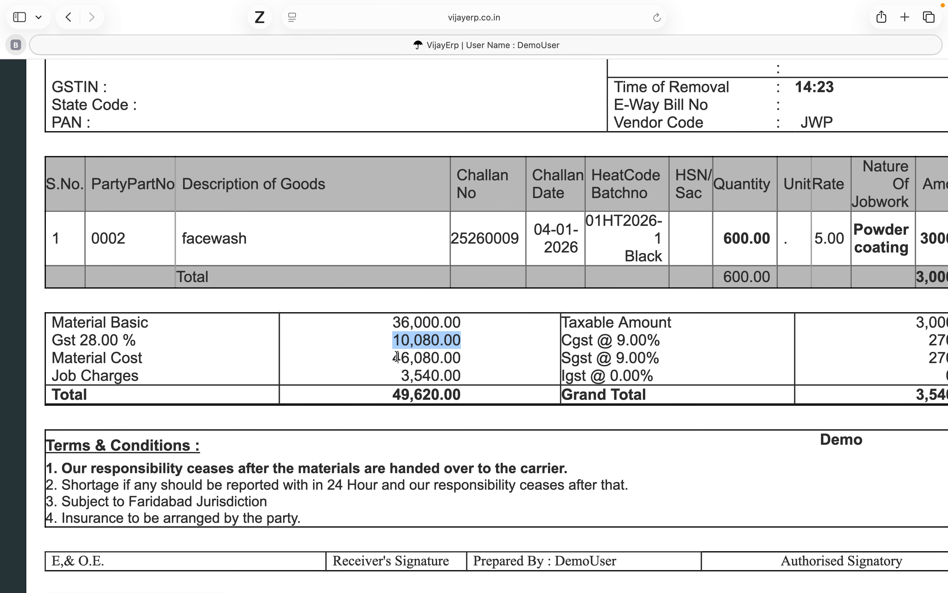
{"action": "left_click_drag", "start_coordinate": [393, 357], "coordinate": [464, 360]}
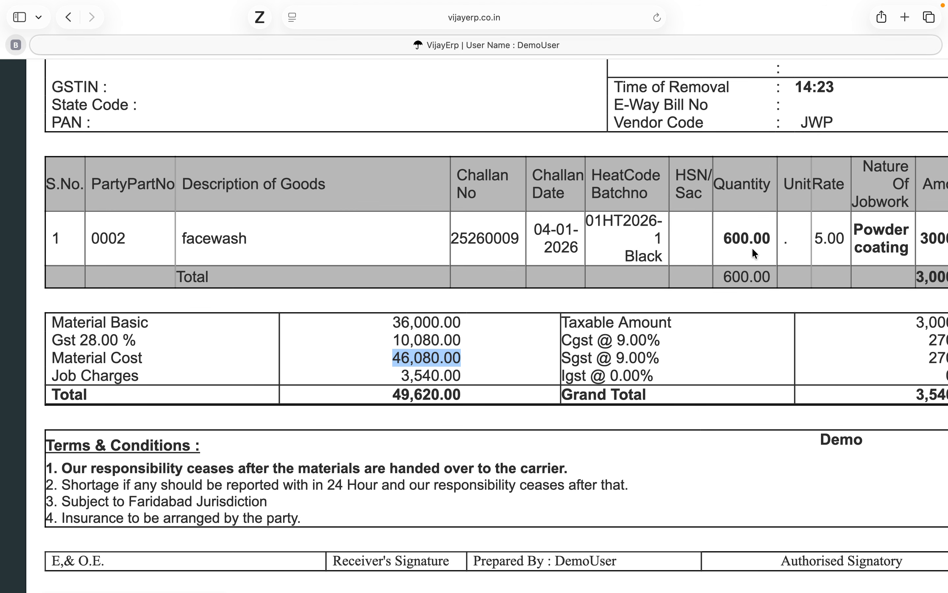
{"action": "scroll", "coordinate": [752, 250], "scroll_direction": "right", "scroll_amount": 5}
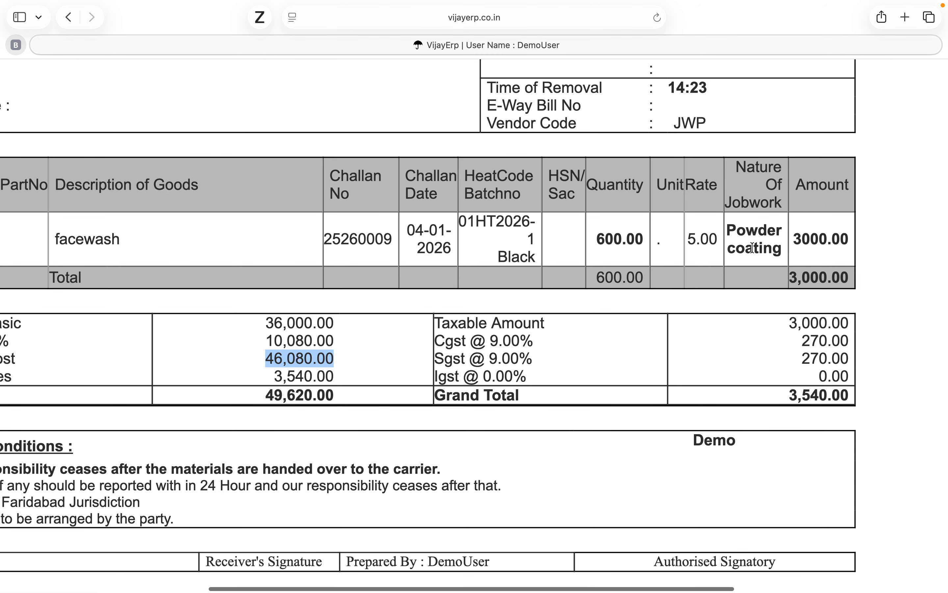
{"action": "scroll", "coordinate": [752, 248], "scroll_direction": "left", "scroll_amount": 5}
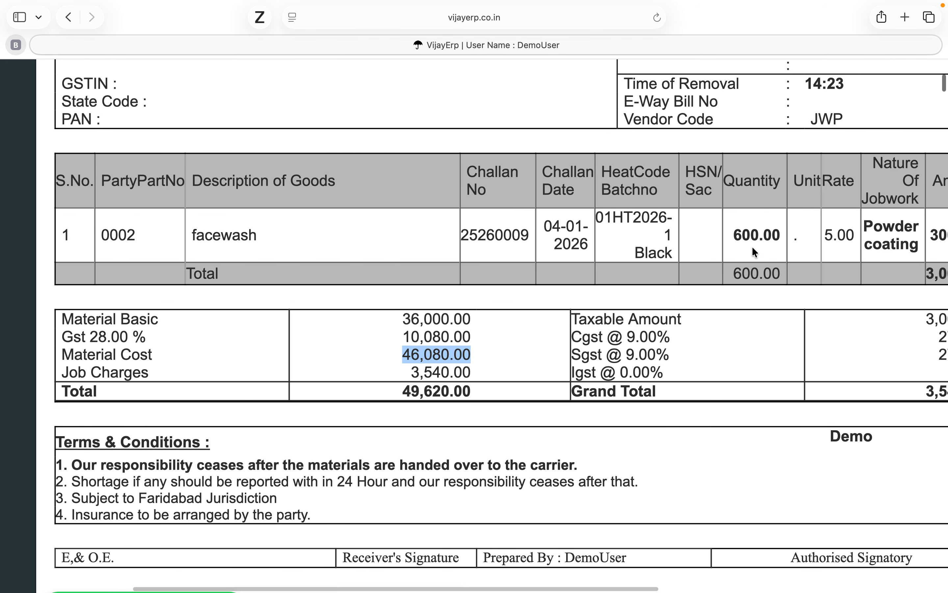
Check the challan's job charges against its tax and grand total figures, and return to the factory job work modules
{"action": "left_click", "coordinate": [407, 336]}
{"action": "left_click_drag", "start_coordinate": [406, 336], "coordinate": [456, 336]}
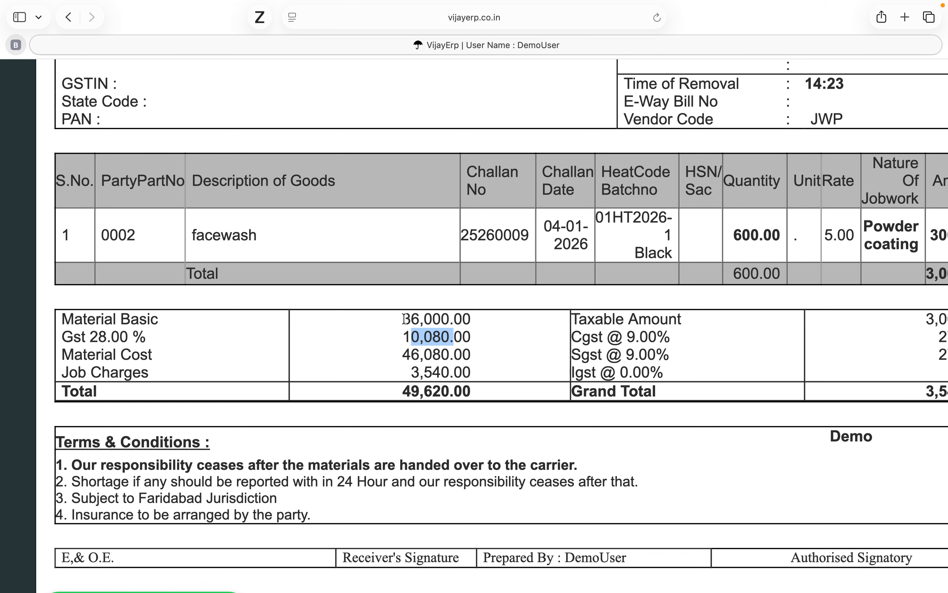
{"action": "left_click_drag", "start_coordinate": [403, 318], "coordinate": [423, 319]}
{"action": "left_click_drag", "start_coordinate": [102, 372], "coordinate": [124, 369]}
{"action": "left_click_drag", "start_coordinate": [419, 371], "coordinate": [457, 370]}
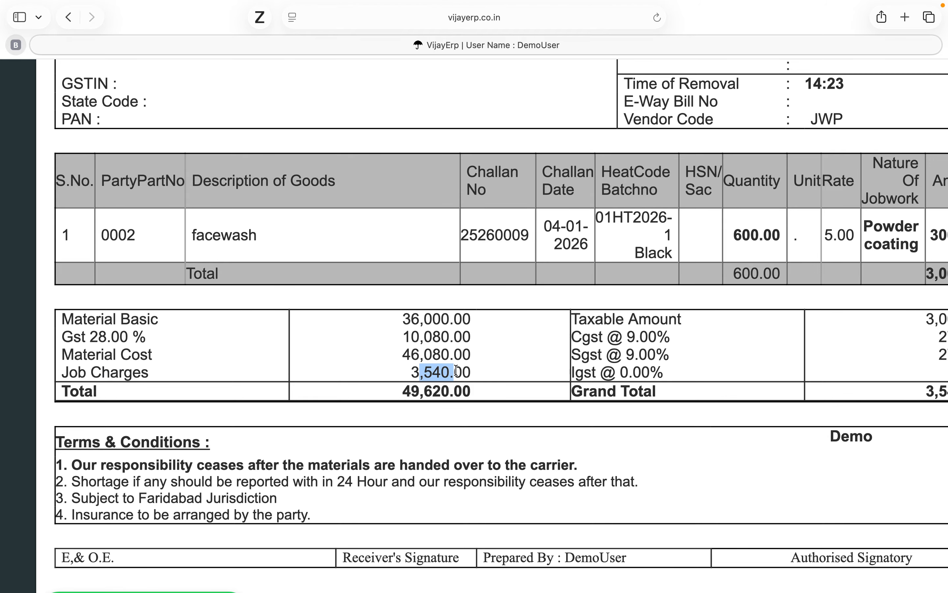
{"action": "scroll", "coordinate": [514, 371], "scroll_direction": "right", "scroll_amount": 5}
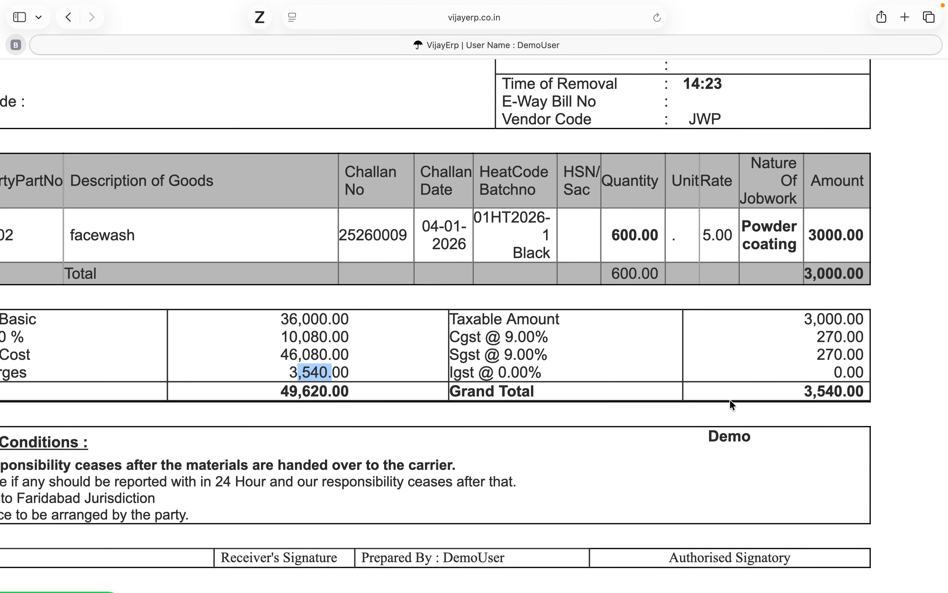
{"action": "scroll", "coordinate": [788, 322], "scroll_direction": "up", "scroll_amount": 8}
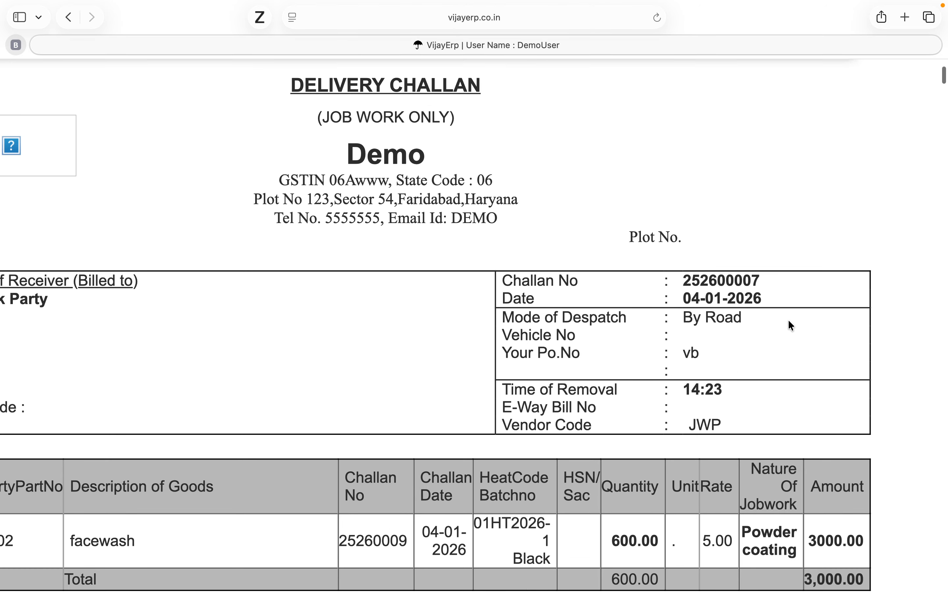
{"action": "scroll", "coordinate": [788, 319], "scroll_direction": "down", "scroll_amount": 5}
{"action": "left_click", "coordinate": [659, 133]}
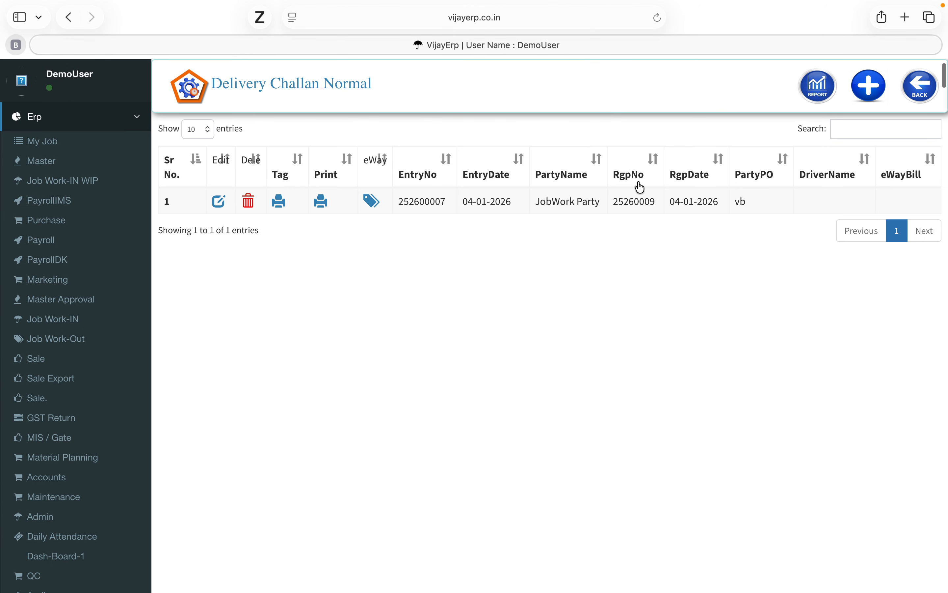
{"action": "left_click", "coordinate": [922, 101]}
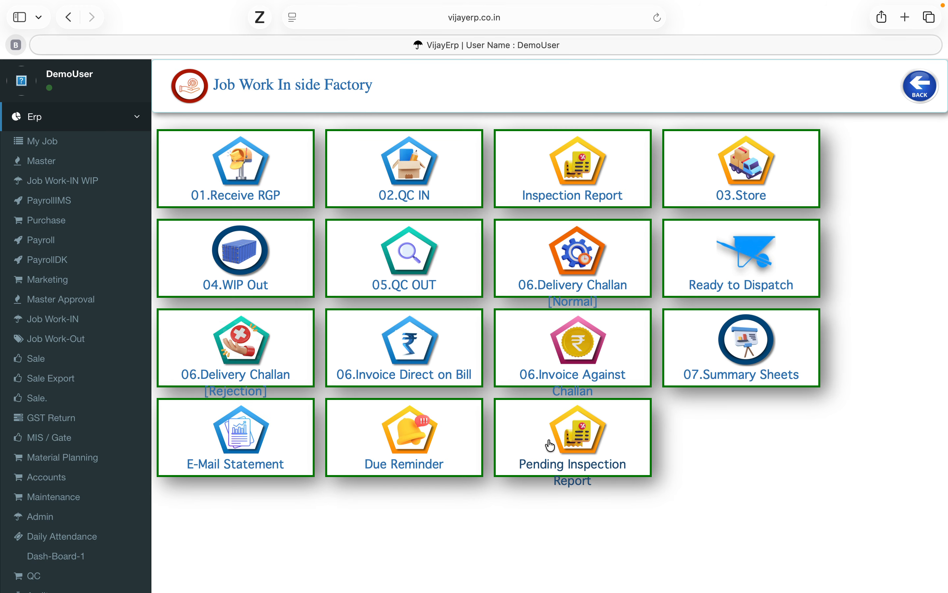
Reopen the JobWork Party tax invoice print from the invoices against challan and examine its material and job charge amounts
{"action": "left_click", "coordinate": [562, 388]}
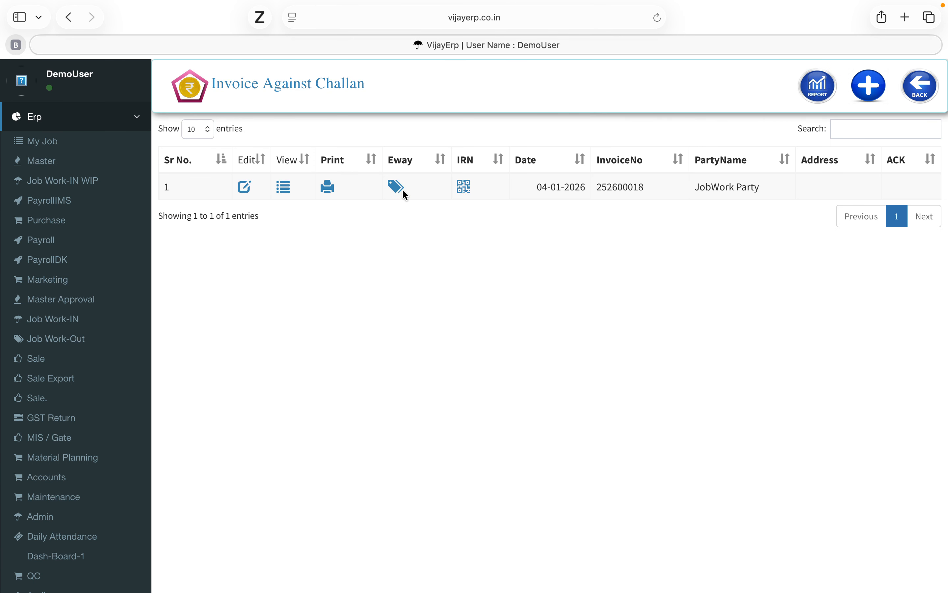
{"action": "left_click", "coordinate": [328, 187]}
{"action": "scroll", "coordinate": [377, 358], "scroll_direction": "down", "scroll_amount": 3}
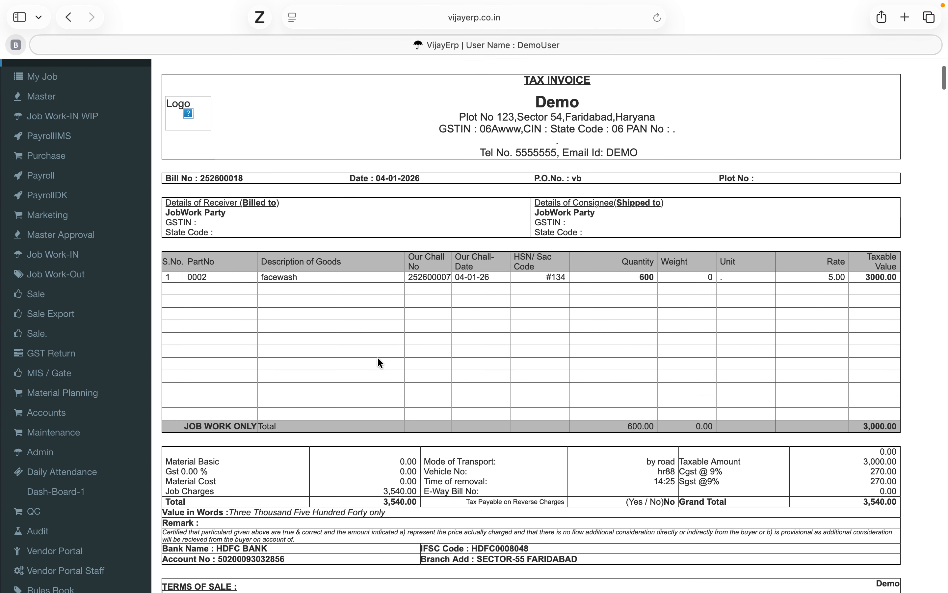
Check the grand total on the JobWork Party tax invoice print and return to the factory job work modules
{"action": "left_click_drag", "start_coordinate": [855, 453], "coordinate": [899, 453]}
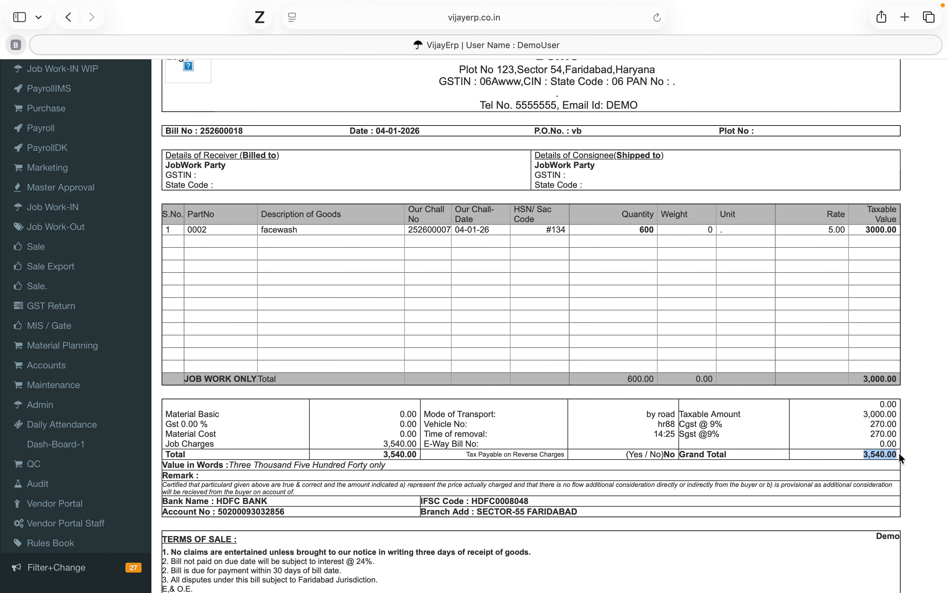
{"action": "key", "text": "super+shift+backslash"}
{"action": "left_click", "coordinate": [572, 349]}
{"action": "scroll", "coordinate": [564, 285], "scroll_direction": "up", "scroll_amount": 4}
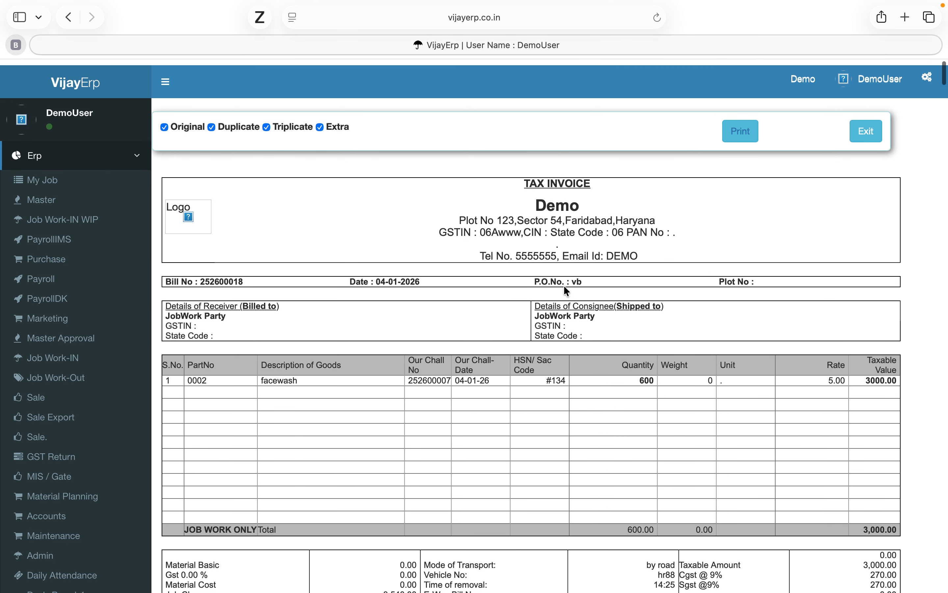
{"action": "left_click", "coordinate": [866, 129]}
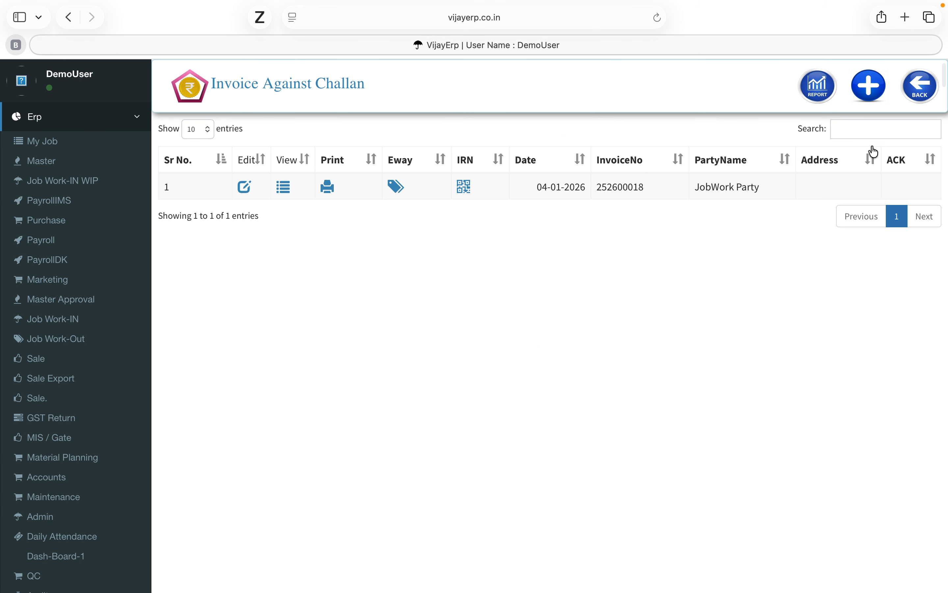
{"action": "left_click", "coordinate": [920, 88]}
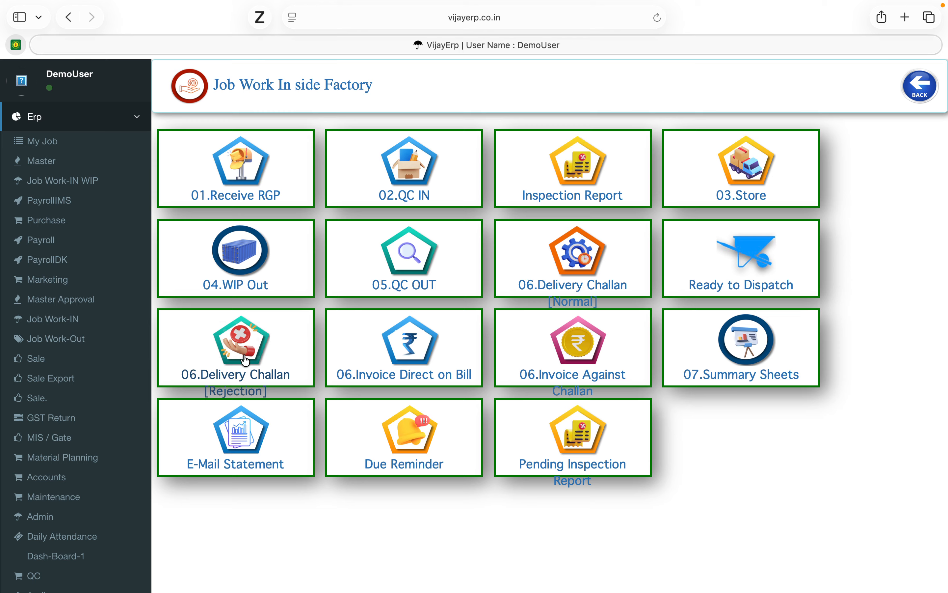
Open the summary sheets for JobWork Party and review the Party+Item+Rgp Detail register
{"action": "left_click", "coordinate": [761, 347]}
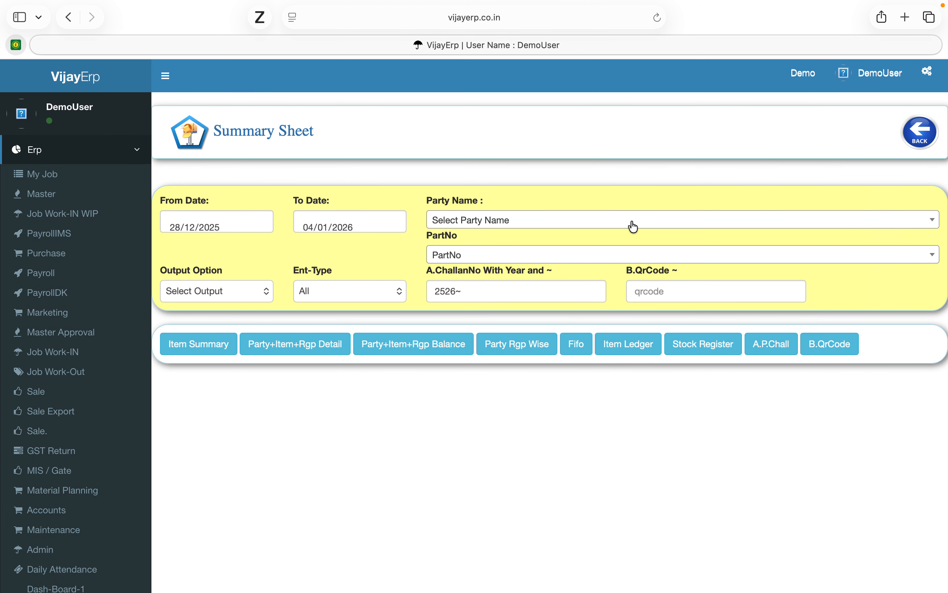
{"action": "left_click", "coordinate": [631, 222]}
{"action": "type", "text": "job"}
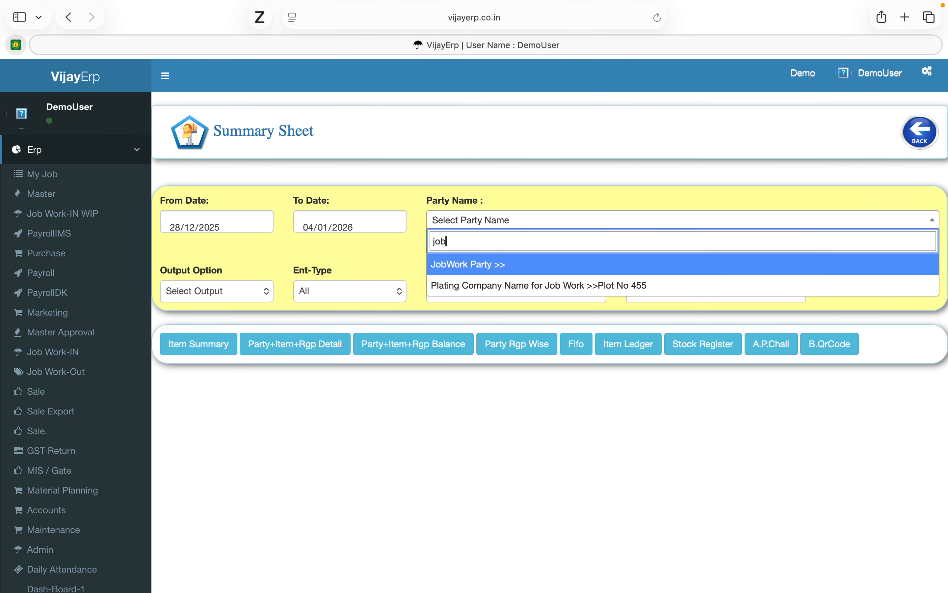
{"action": "left_click", "coordinate": [578, 274]}
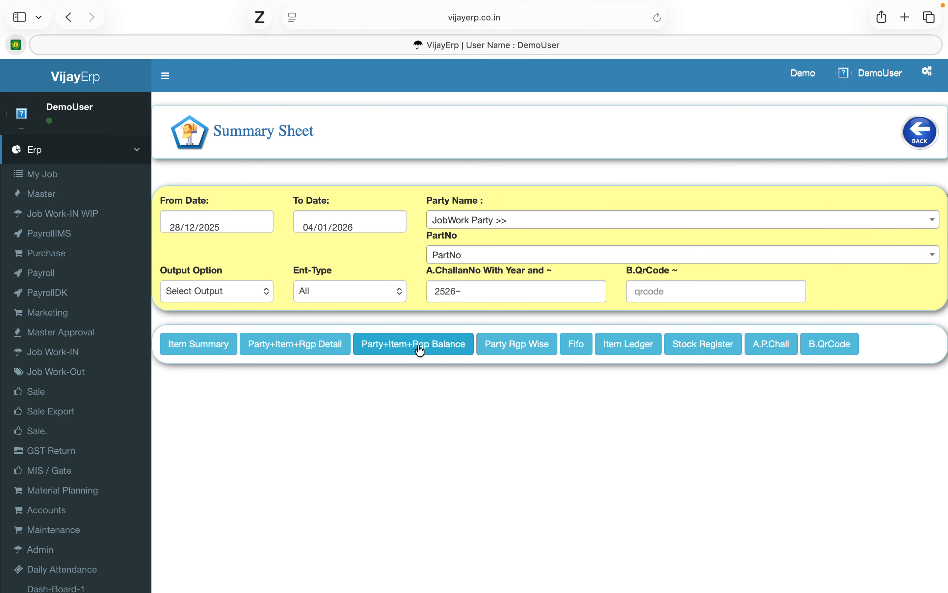
{"action": "left_click", "coordinate": [323, 349]}
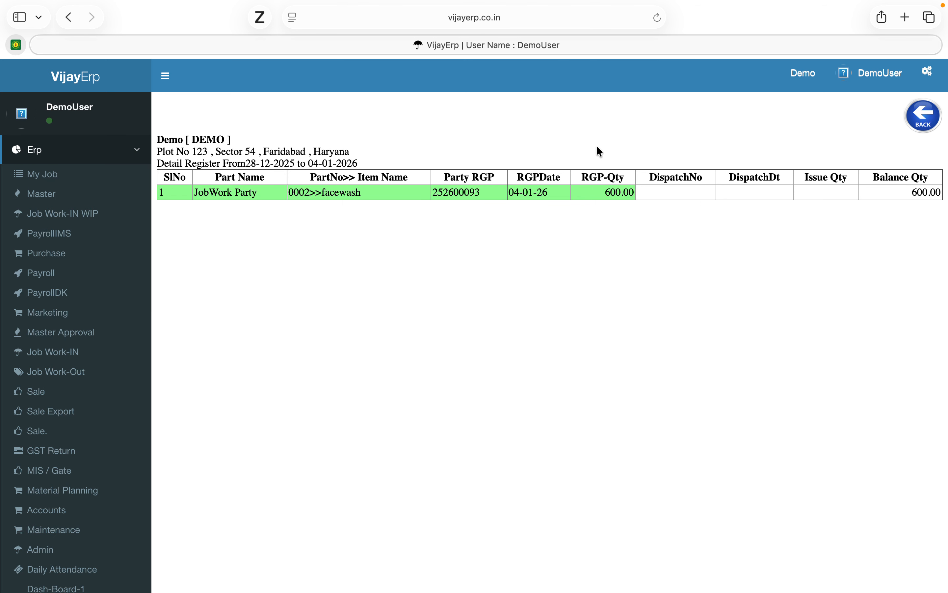
{"action": "left_click", "coordinate": [923, 116]}
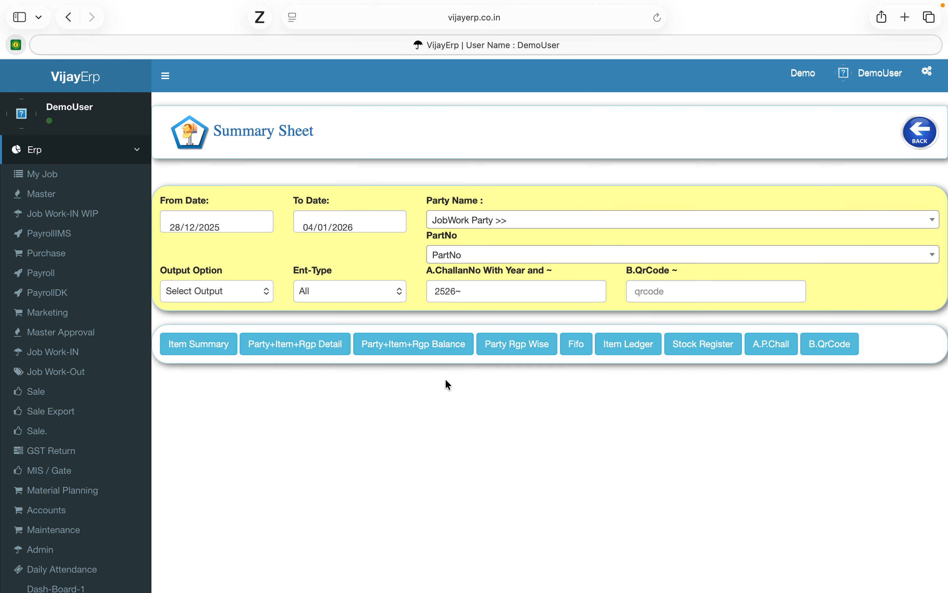
{"action": "left_click", "coordinate": [301, 350]}
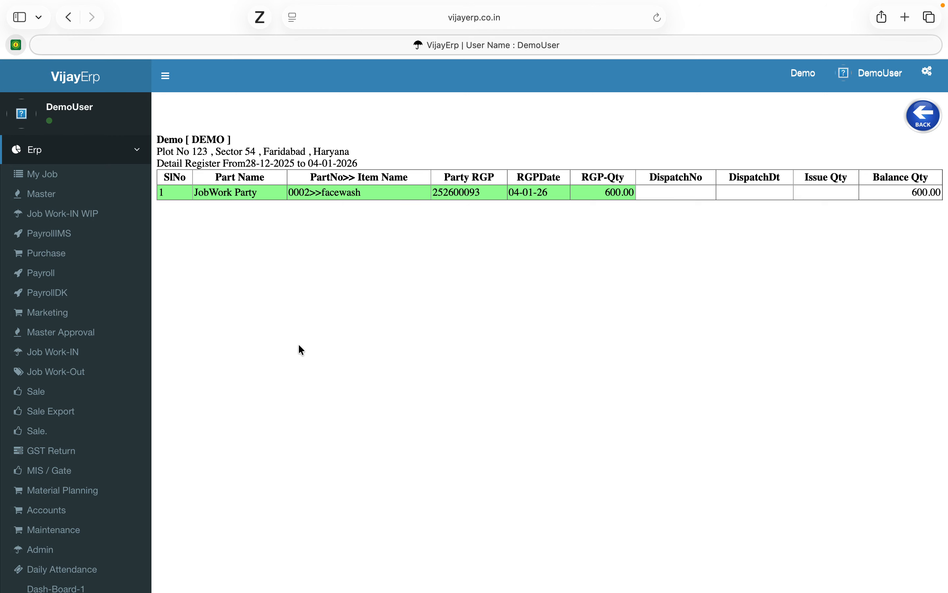
{"action": "scroll", "coordinate": [441, 271], "scroll_direction": "up", "scroll_amount": 2}
{"action": "left_click", "coordinate": [917, 117]}
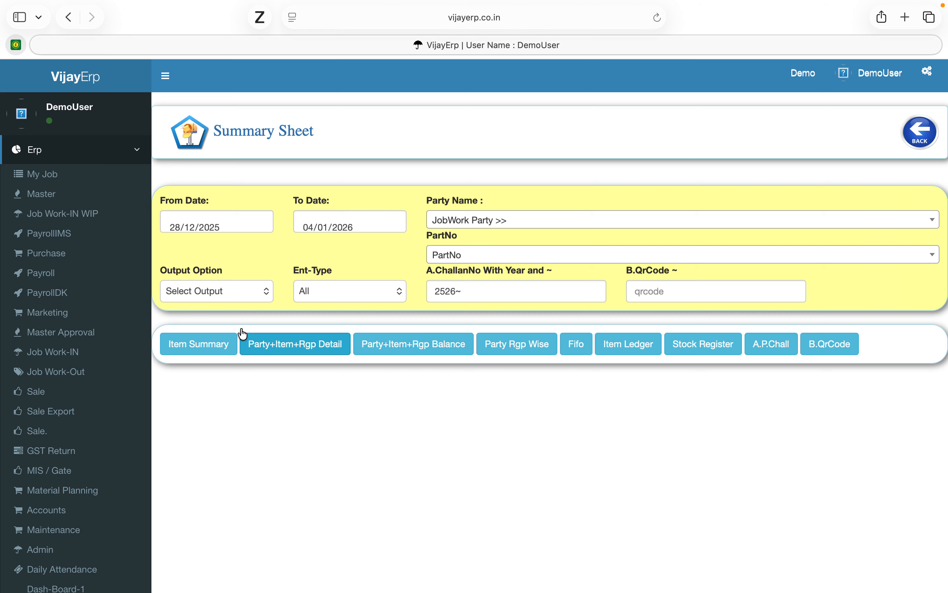
Review the Party+Item+Rgp Balance and Fifo reports for JobWork Party
{"action": "left_click", "coordinate": [411, 345]}
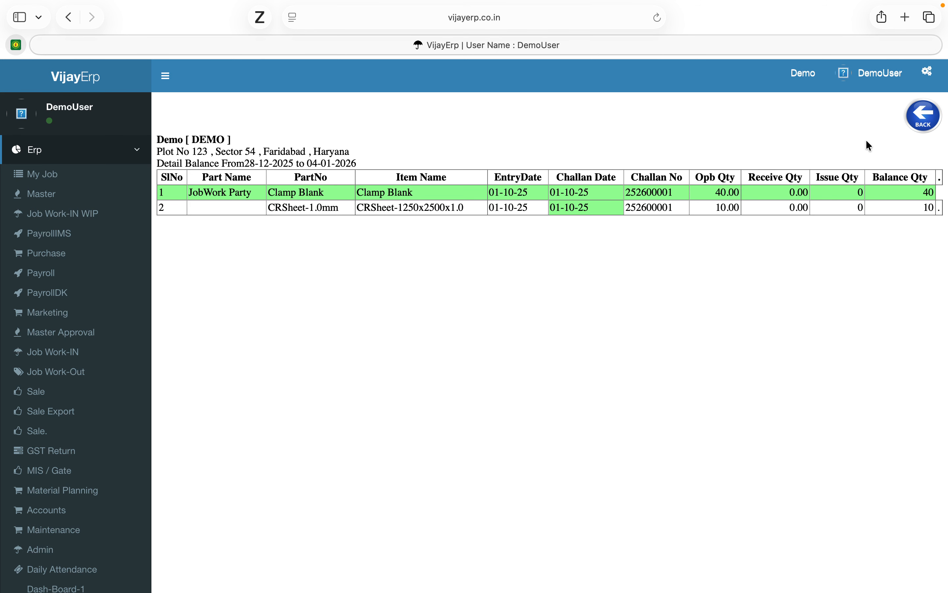
{"action": "left_click", "coordinate": [921, 117]}
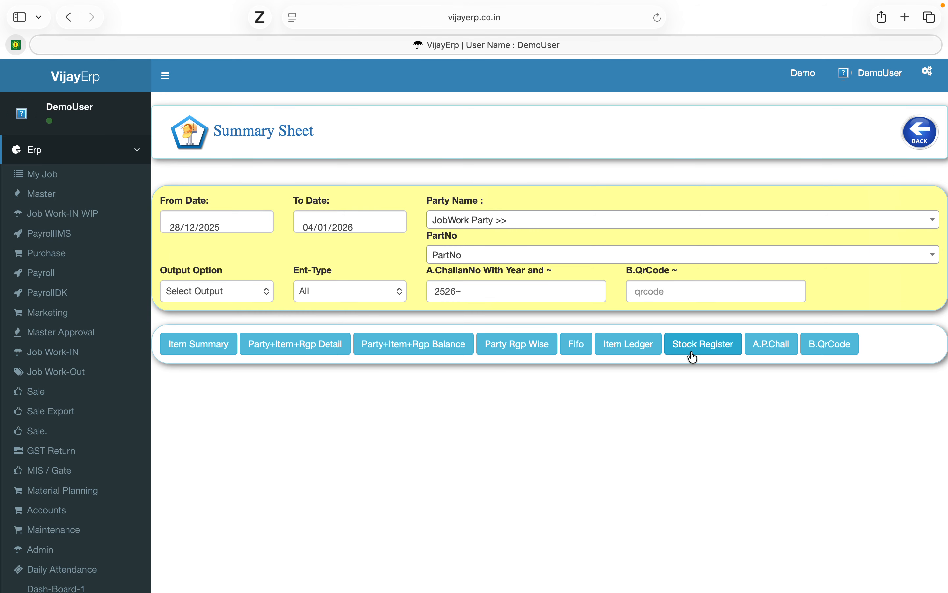
{"action": "left_click", "coordinate": [572, 353]}
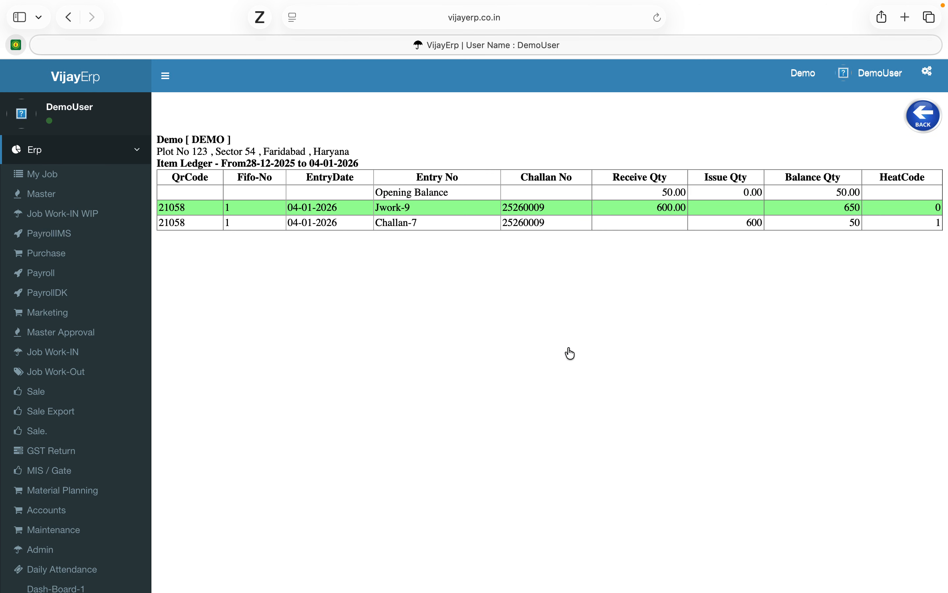
{"action": "left_click", "coordinate": [925, 125]}
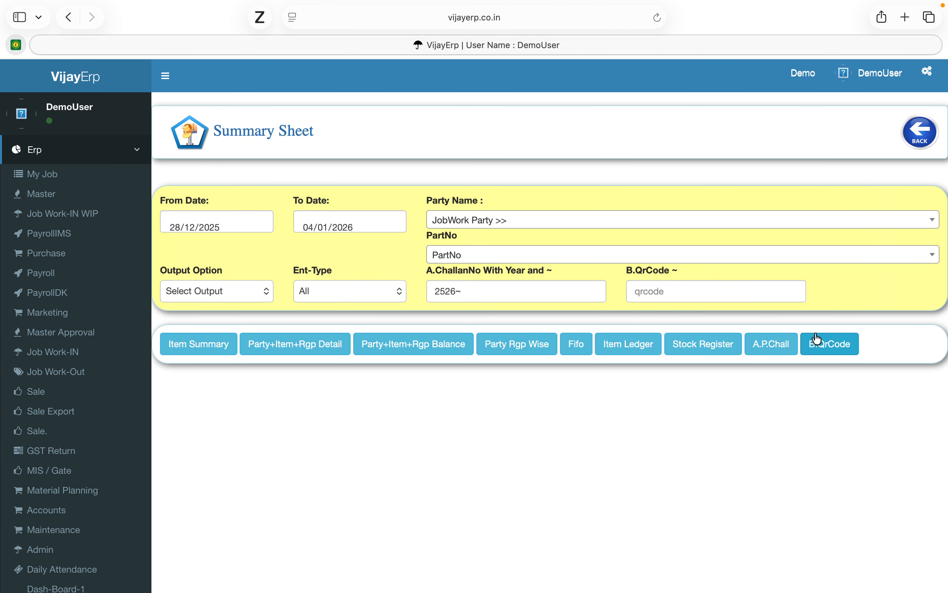
Open the QrCode report and trace the facewash lot's quantities in and out across the Jwork to Challan stages
{"action": "left_click", "coordinate": [824, 351]}
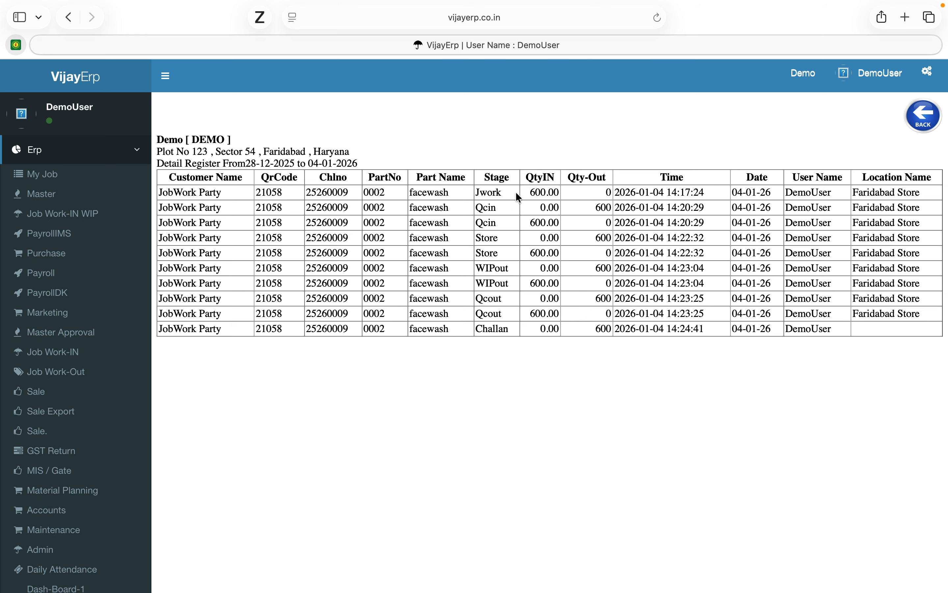
{"action": "left_click_drag", "start_coordinate": [522, 192], "coordinate": [659, 195]}
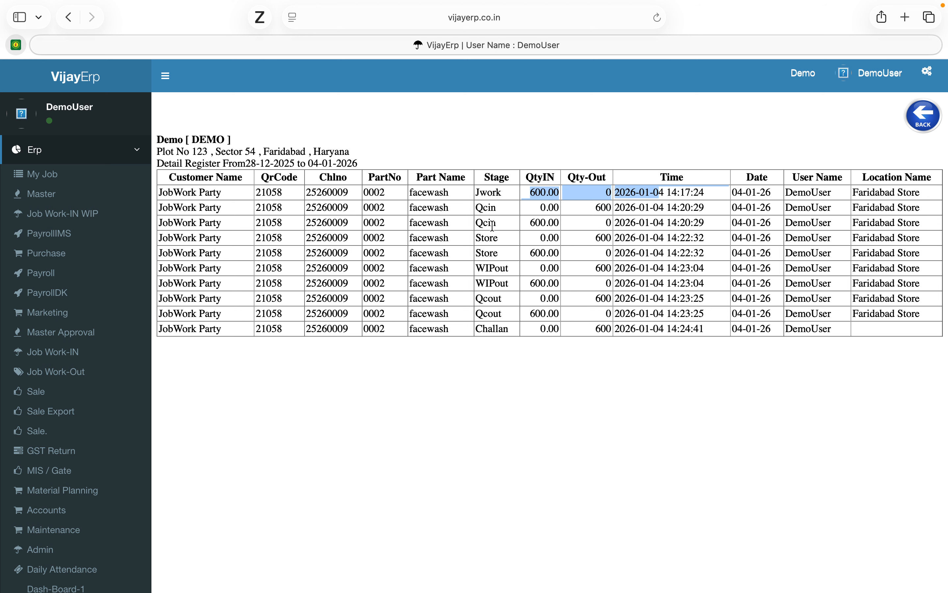
{"action": "left_click", "coordinate": [490, 212]}
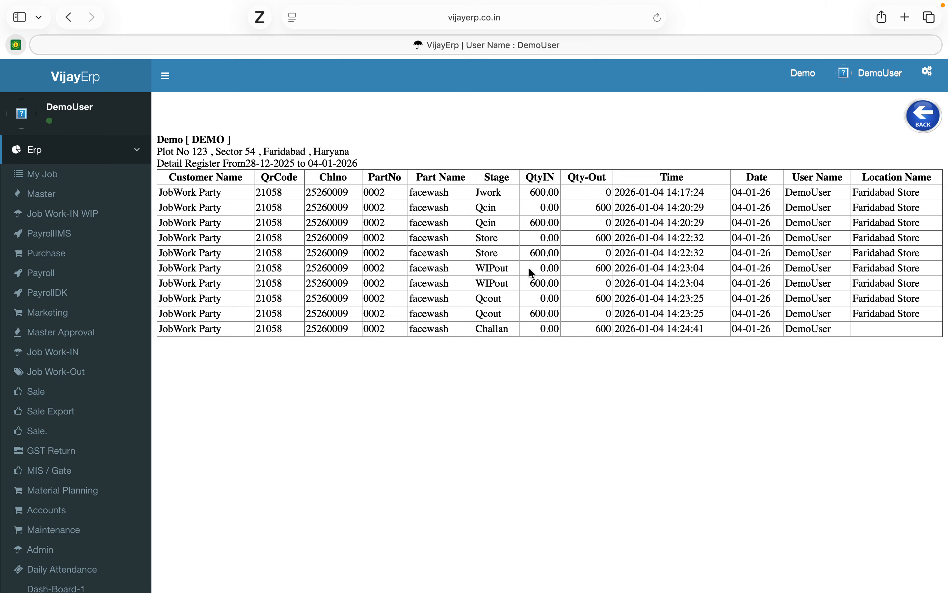
{"action": "left_click_drag", "start_coordinate": [487, 268], "coordinate": [550, 315]}
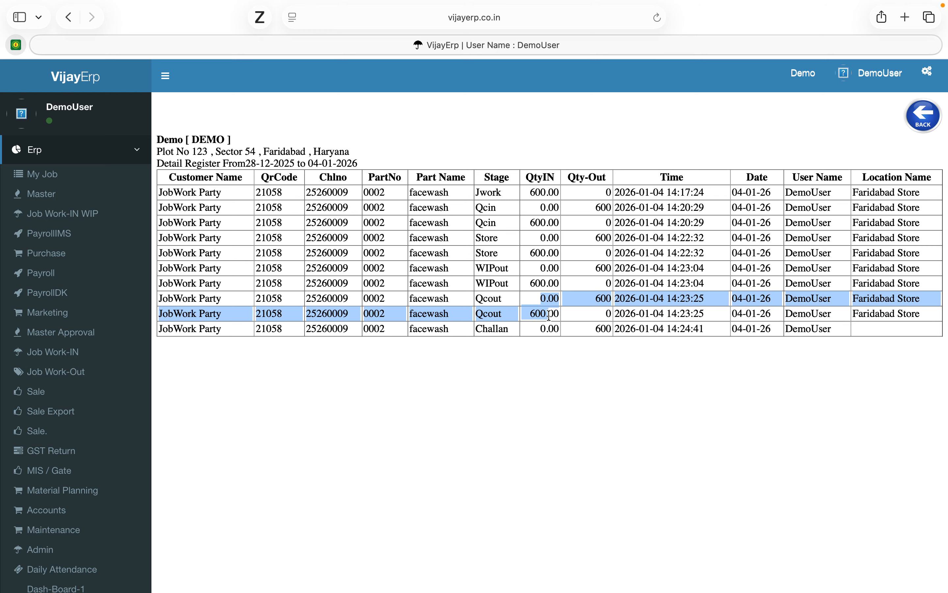
{"action": "left_click", "coordinate": [555, 331]}
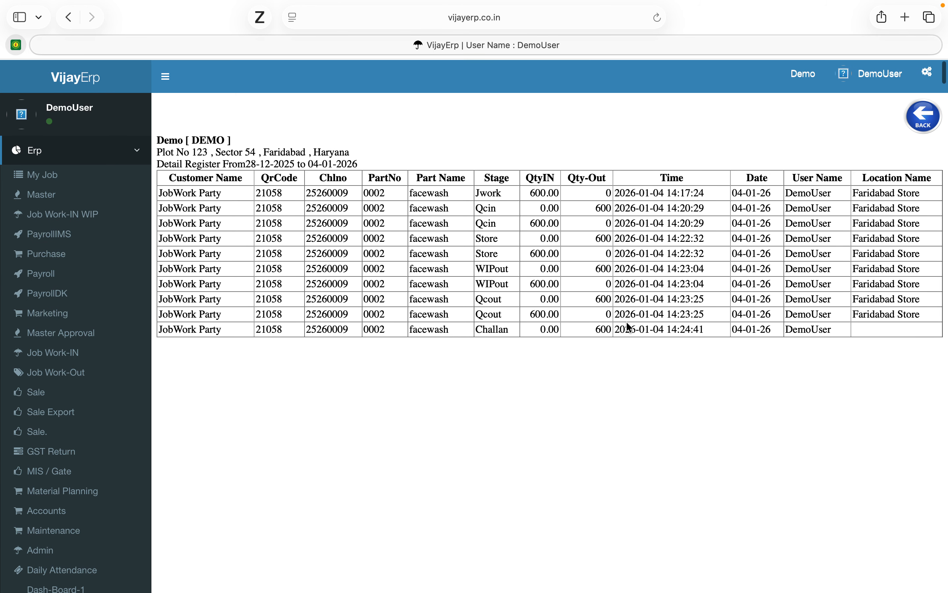
{"action": "left_click", "coordinate": [911, 121]}
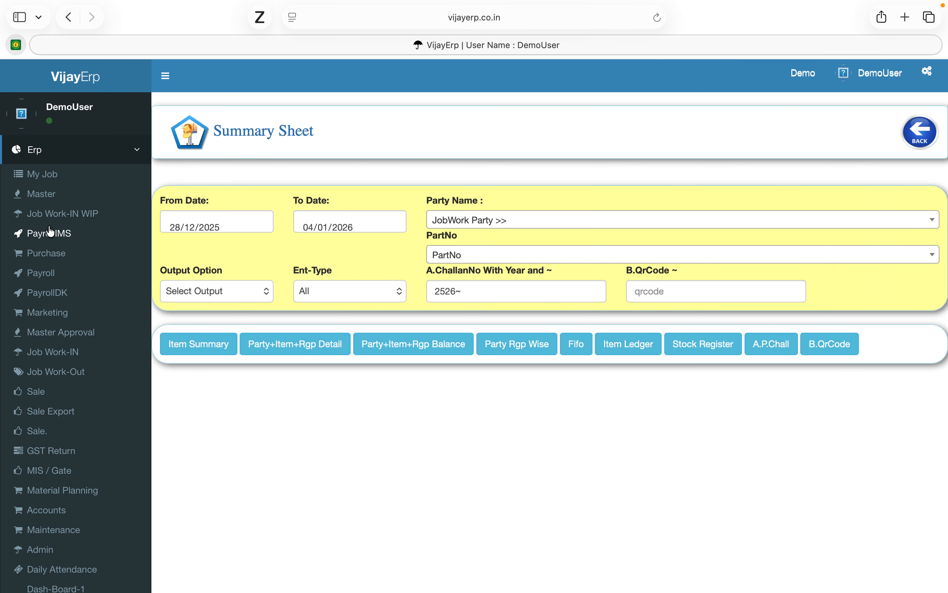
Edit JobWork Party's received RGP entry to set its RGP number to 25260009 and save it
{"action": "left_click", "coordinate": [55, 214]}
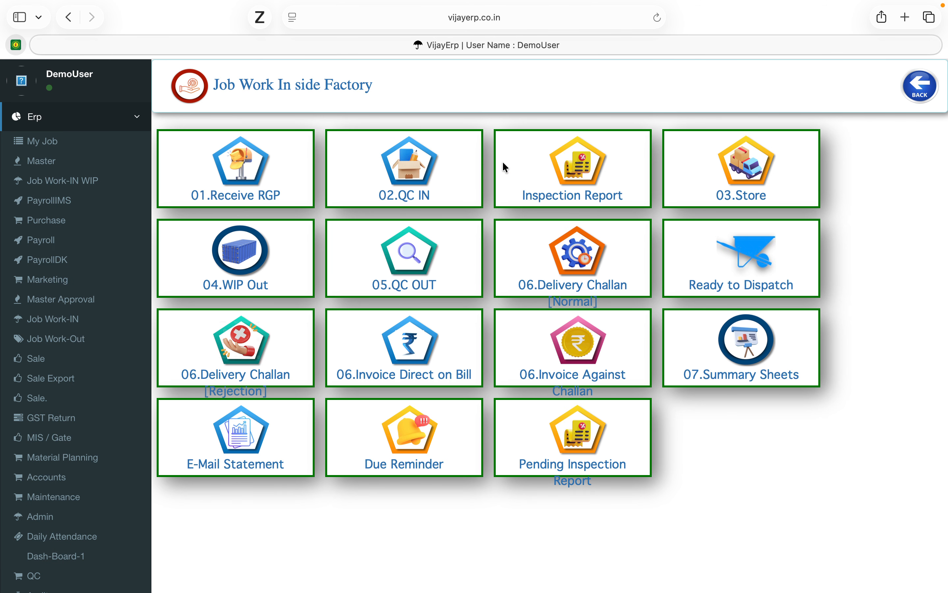
{"action": "left_click", "coordinate": [249, 175]}
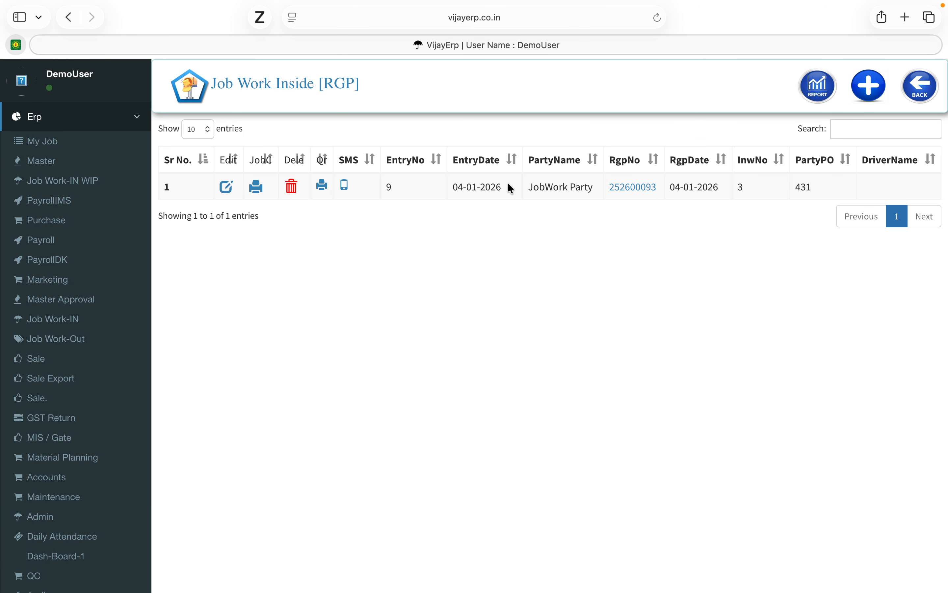
{"action": "left_click", "coordinate": [228, 188]}
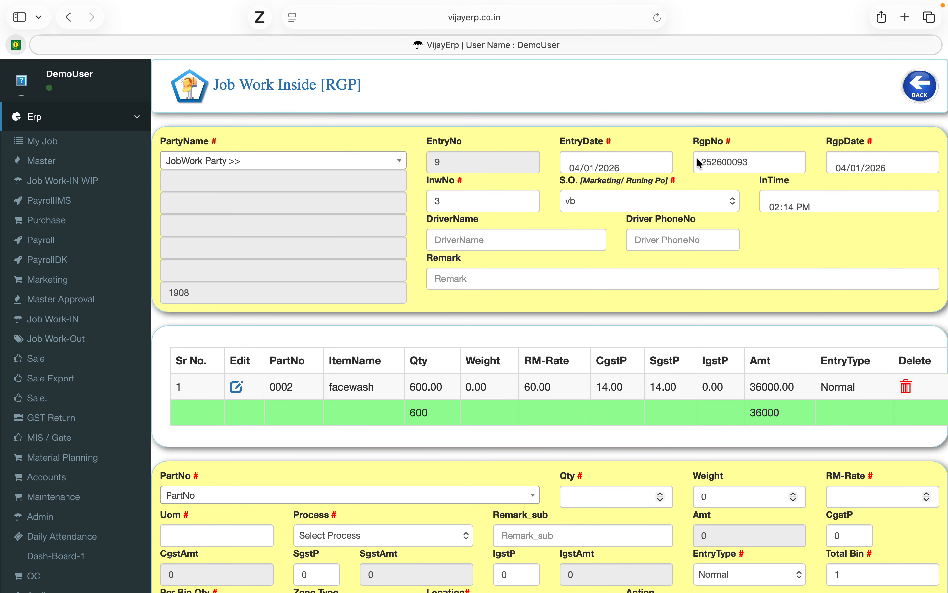
{"action": "left_click", "coordinate": [764, 161]}
{"action": "key", "text": "BackSpace"}
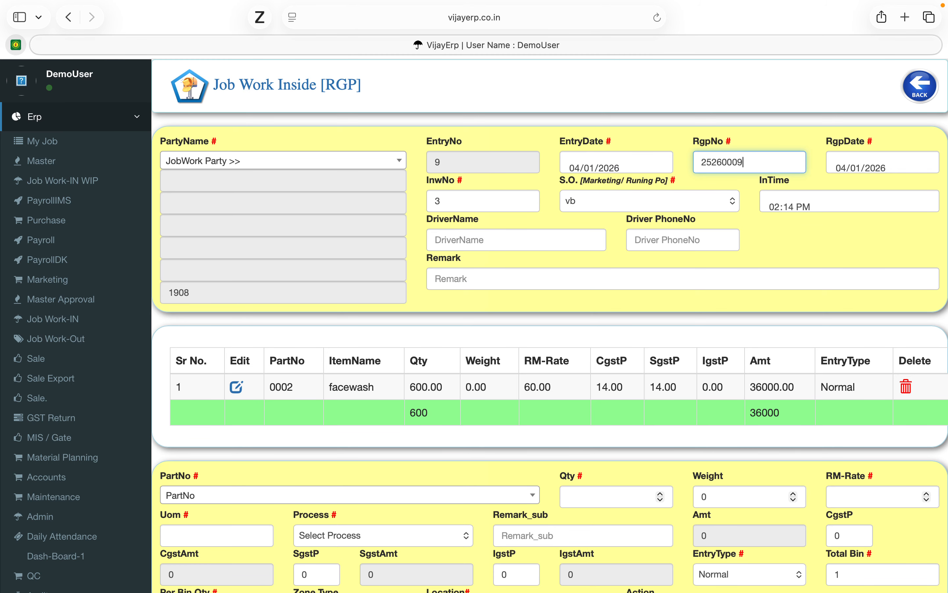
{"action": "scroll", "coordinate": [320, 344], "scroll_direction": "down", "scroll_amount": 10}
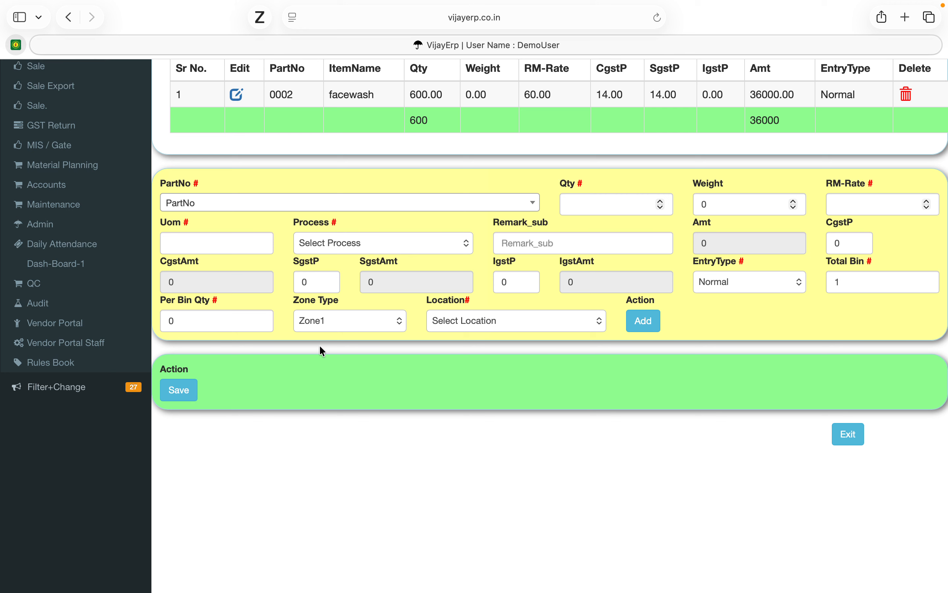
{"action": "left_click", "coordinate": [185, 391]}
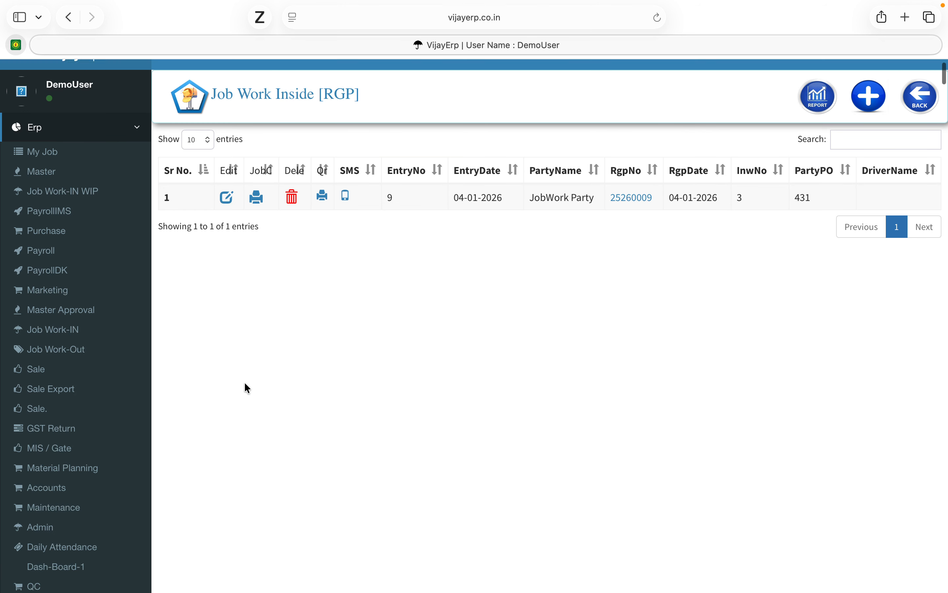
{"action": "scroll", "coordinate": [247, 388], "scroll_direction": "up", "scroll_amount": 2}
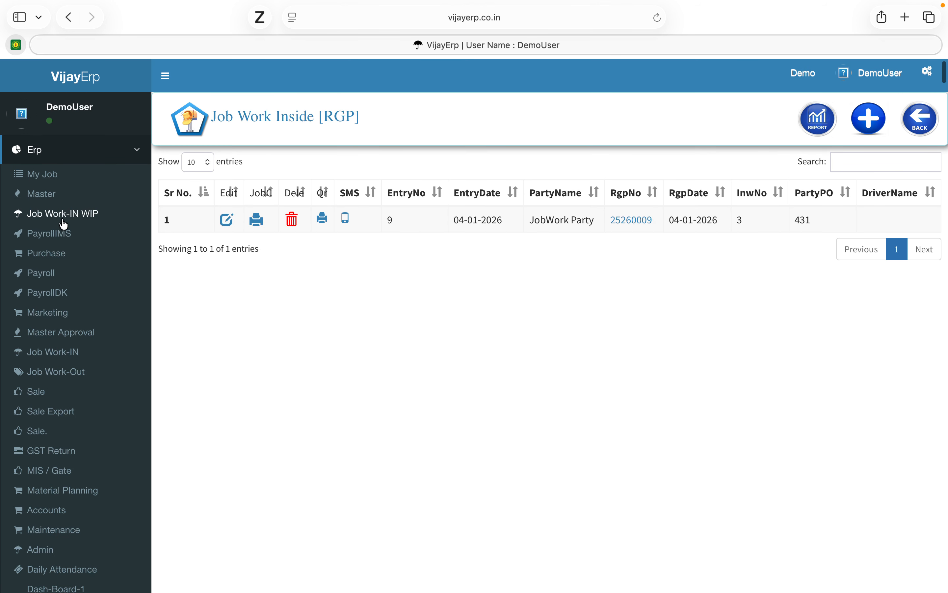
Reopen the Party+Item+Rgp Detail summary report and compare the facewash received quantity with its challan dispatch and balance
{"action": "left_click", "coordinate": [80, 218]}
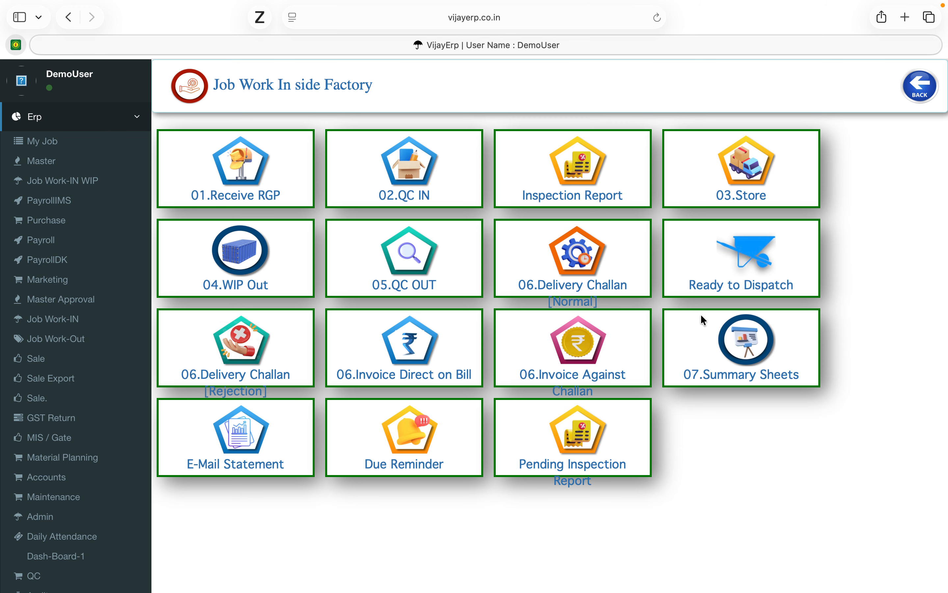
{"action": "left_click", "coordinate": [753, 371]}
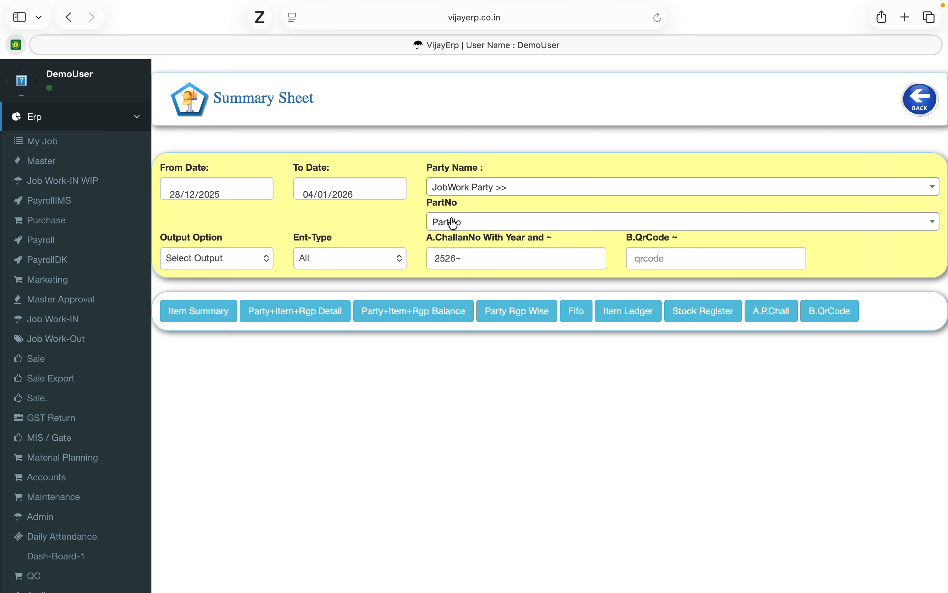
{"action": "left_click", "coordinate": [303, 320]}
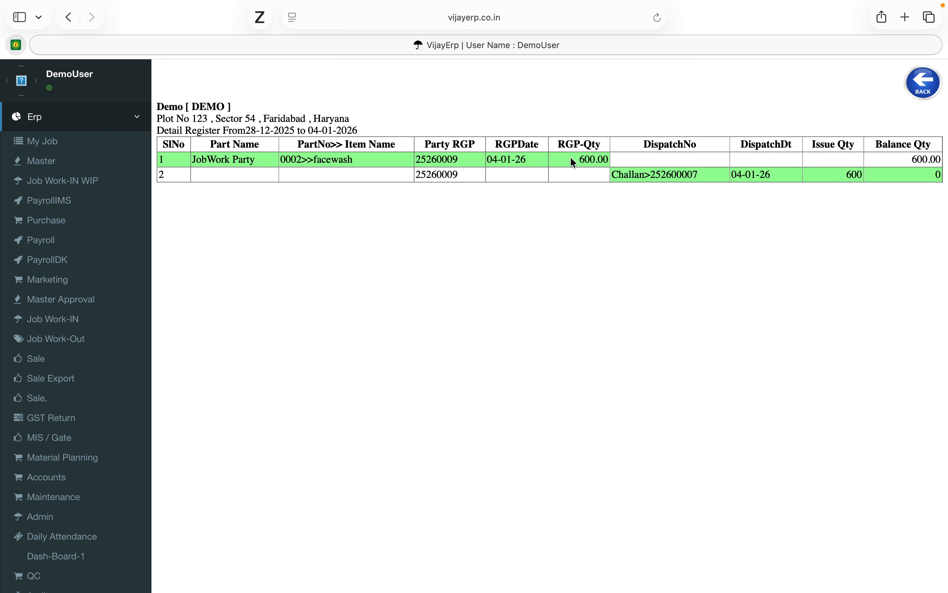
{"action": "left_click_drag", "start_coordinate": [570, 156], "coordinate": [610, 159]}
{"action": "left_click_drag", "start_coordinate": [671, 175], "coordinate": [779, 173]}
{"action": "left_click_drag", "start_coordinate": [933, 175], "coordinate": [941, 175]}
{"action": "left_click", "coordinate": [925, 90]}
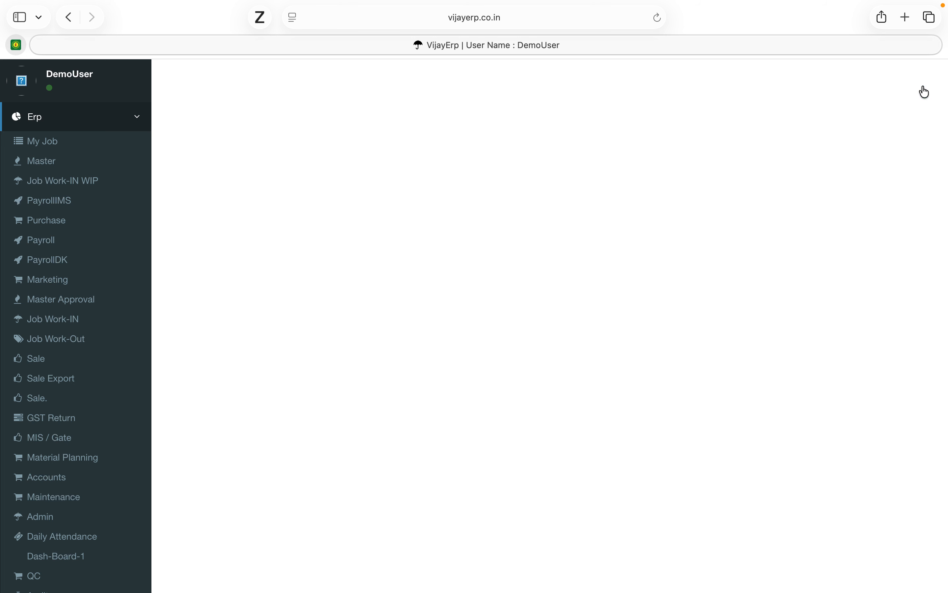
Review the Item Summary report, followed by the Party+Item+Rgp Balance report
{"action": "left_click", "coordinate": [192, 312]}
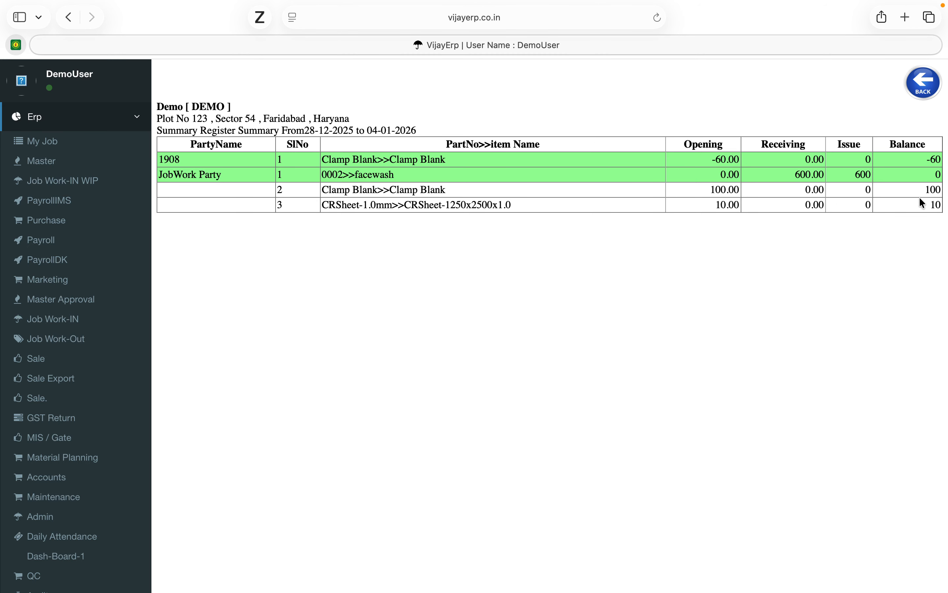
{"action": "left_click", "coordinate": [920, 87]}
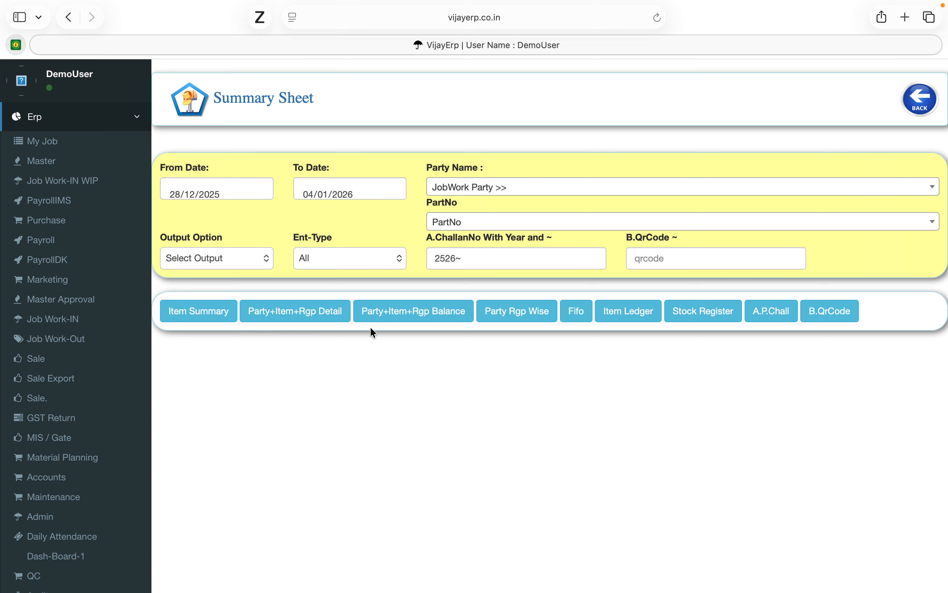
{"action": "left_click", "coordinate": [413, 311]}
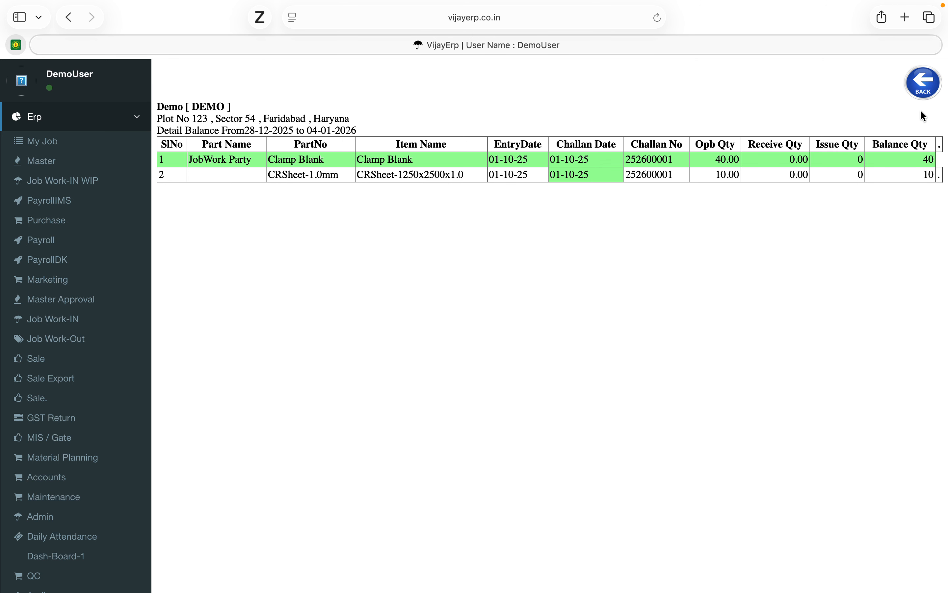
{"action": "left_click", "coordinate": [921, 86]}
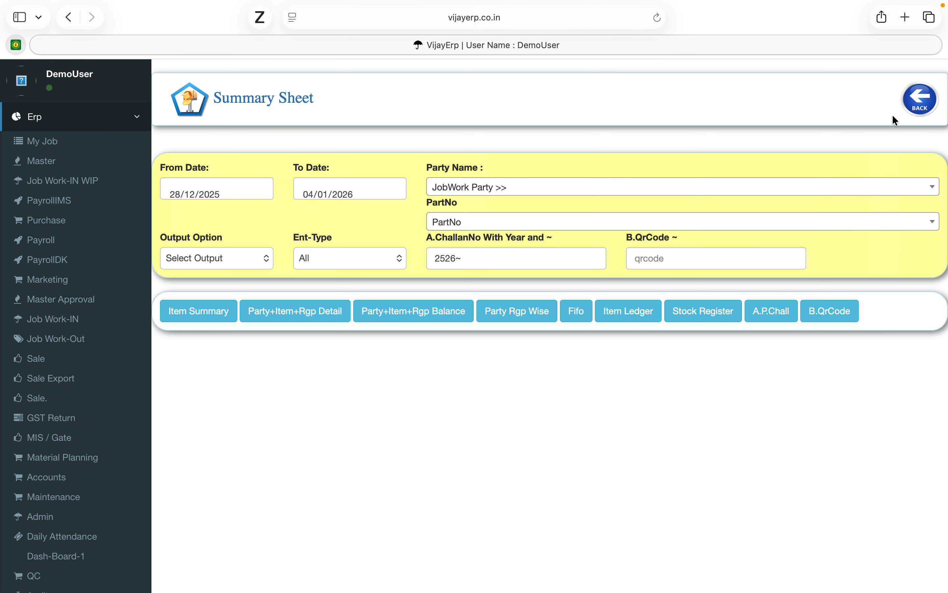
Leave the summary sheets and factory job work modules for the ERP's main module dashboard
{"action": "left_click", "coordinate": [904, 92]}
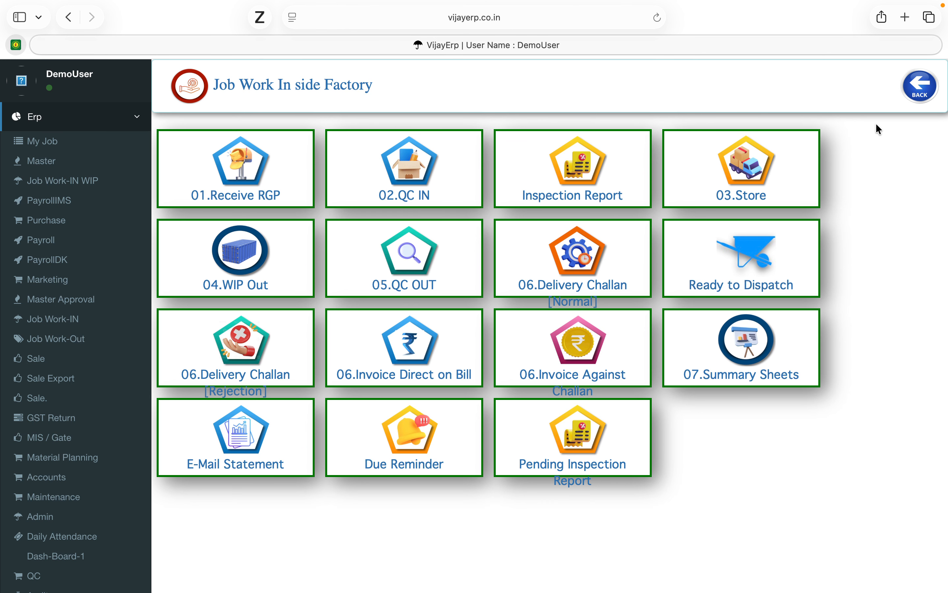
{"action": "scroll", "coordinate": [876, 127], "scroll_direction": "up", "scroll_amount": 2}
{"action": "left_click", "coordinate": [915, 125]}
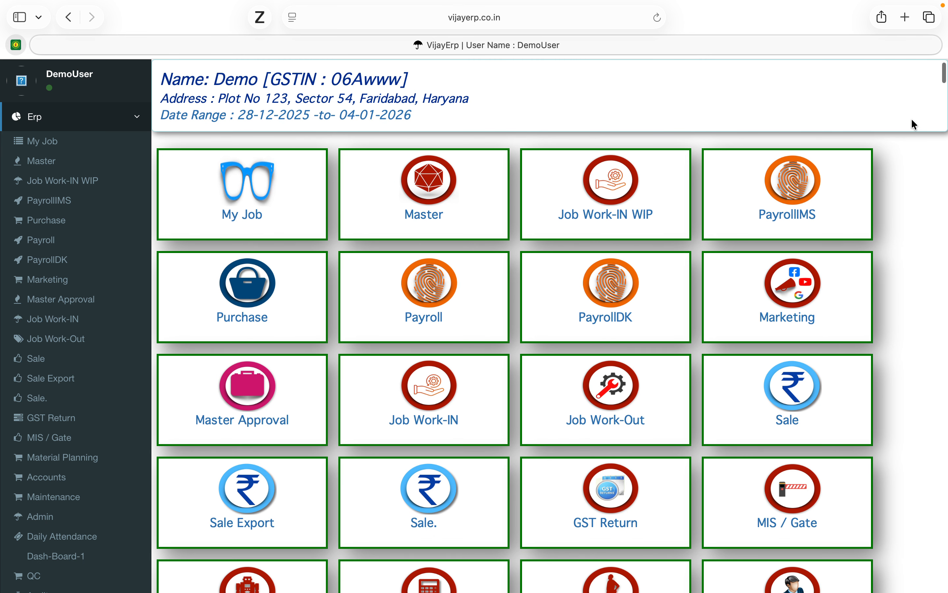